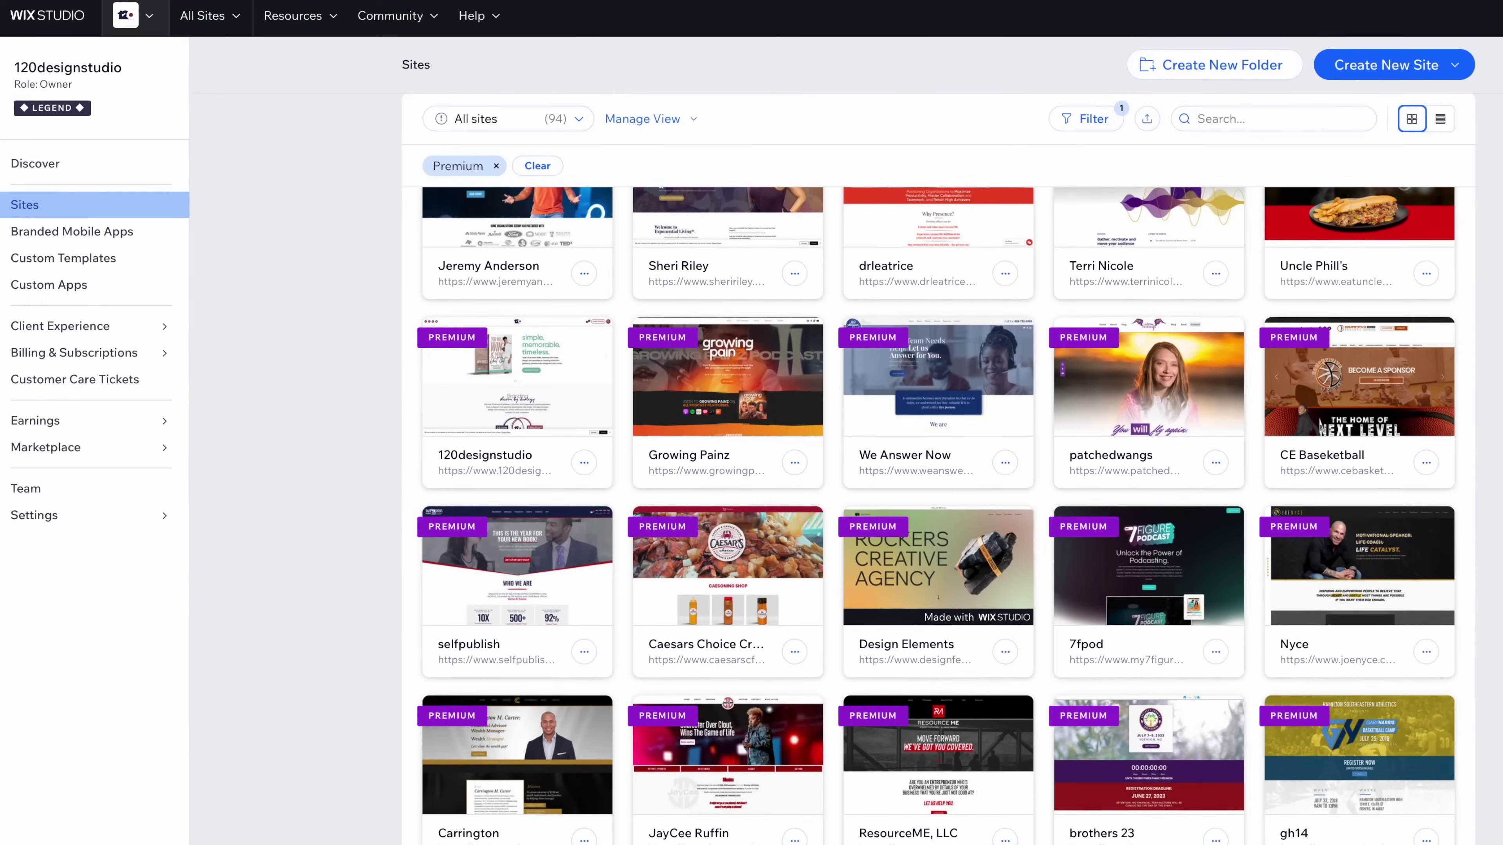
Scroll down the dashboard's Discover page to view its video tutorials and sandboxes.
scroll(938, 516, "down", 7)
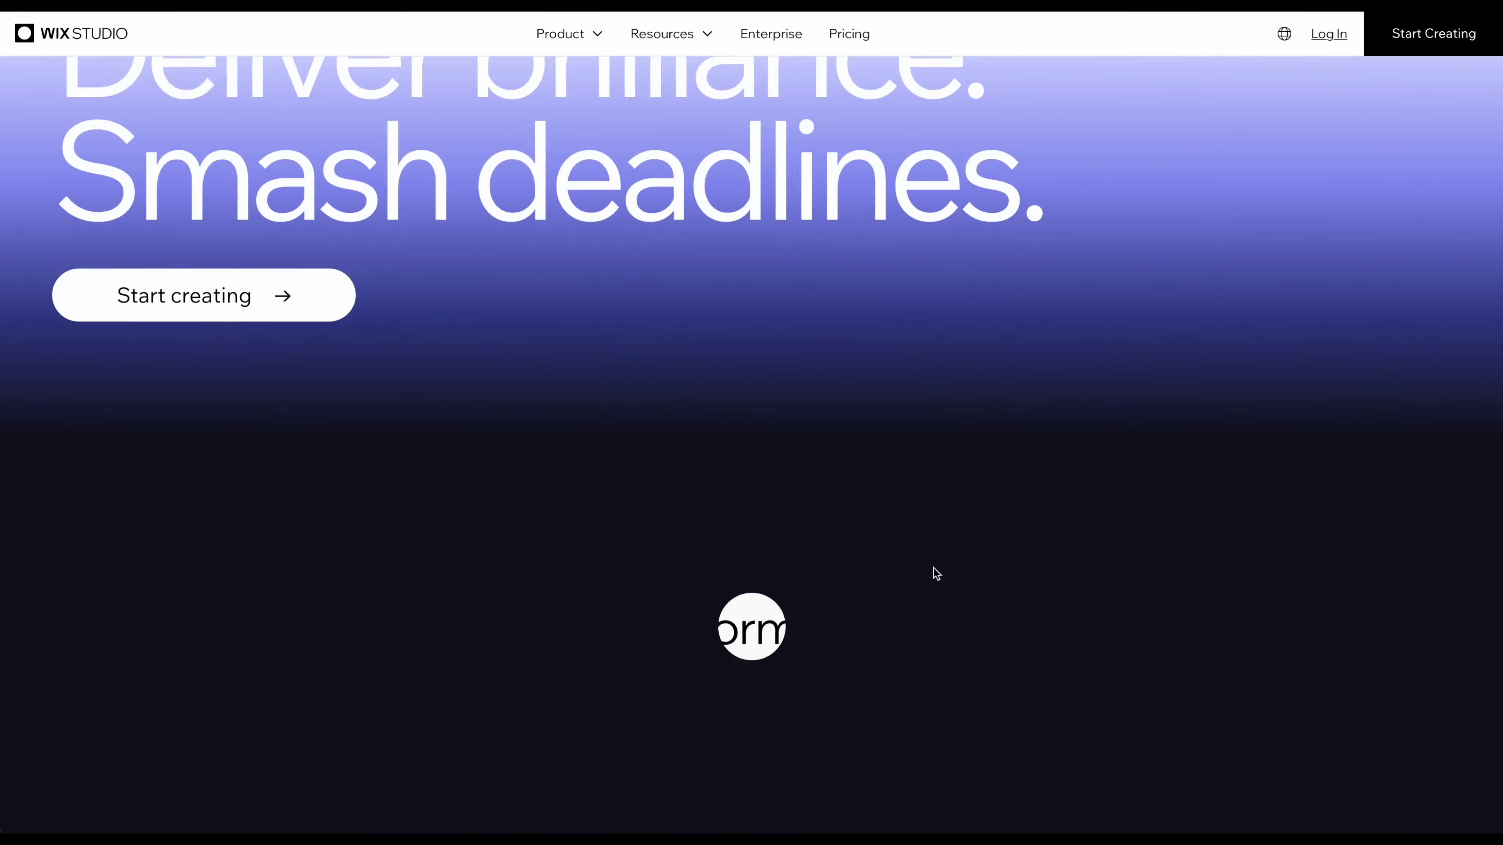
scroll(934, 568, "down", 10)
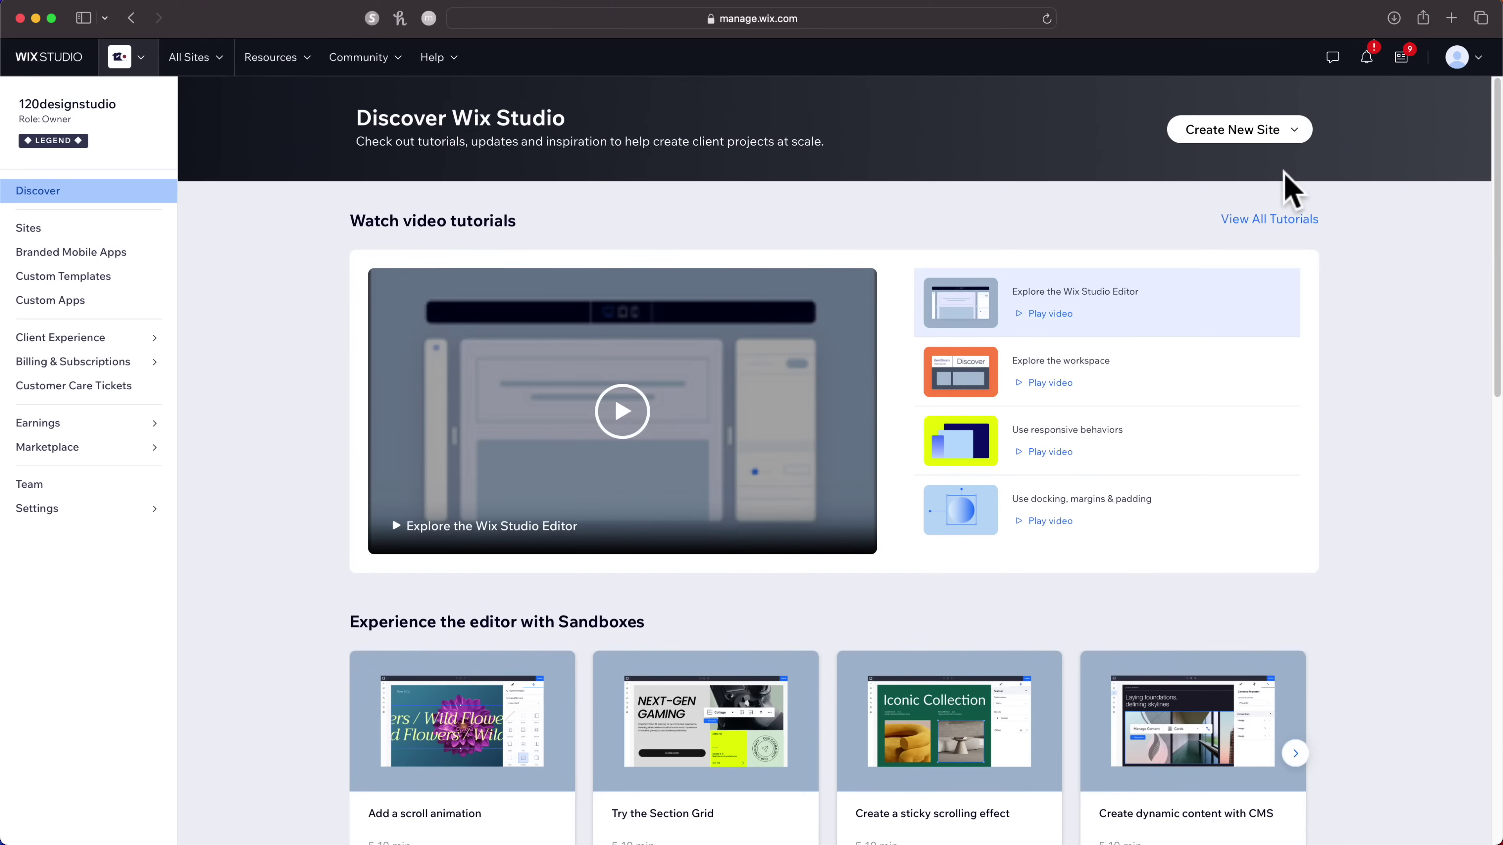
Create a new site from a template, filtering to Wireframes and editing Blank Canvas.
left_click(1258, 138)
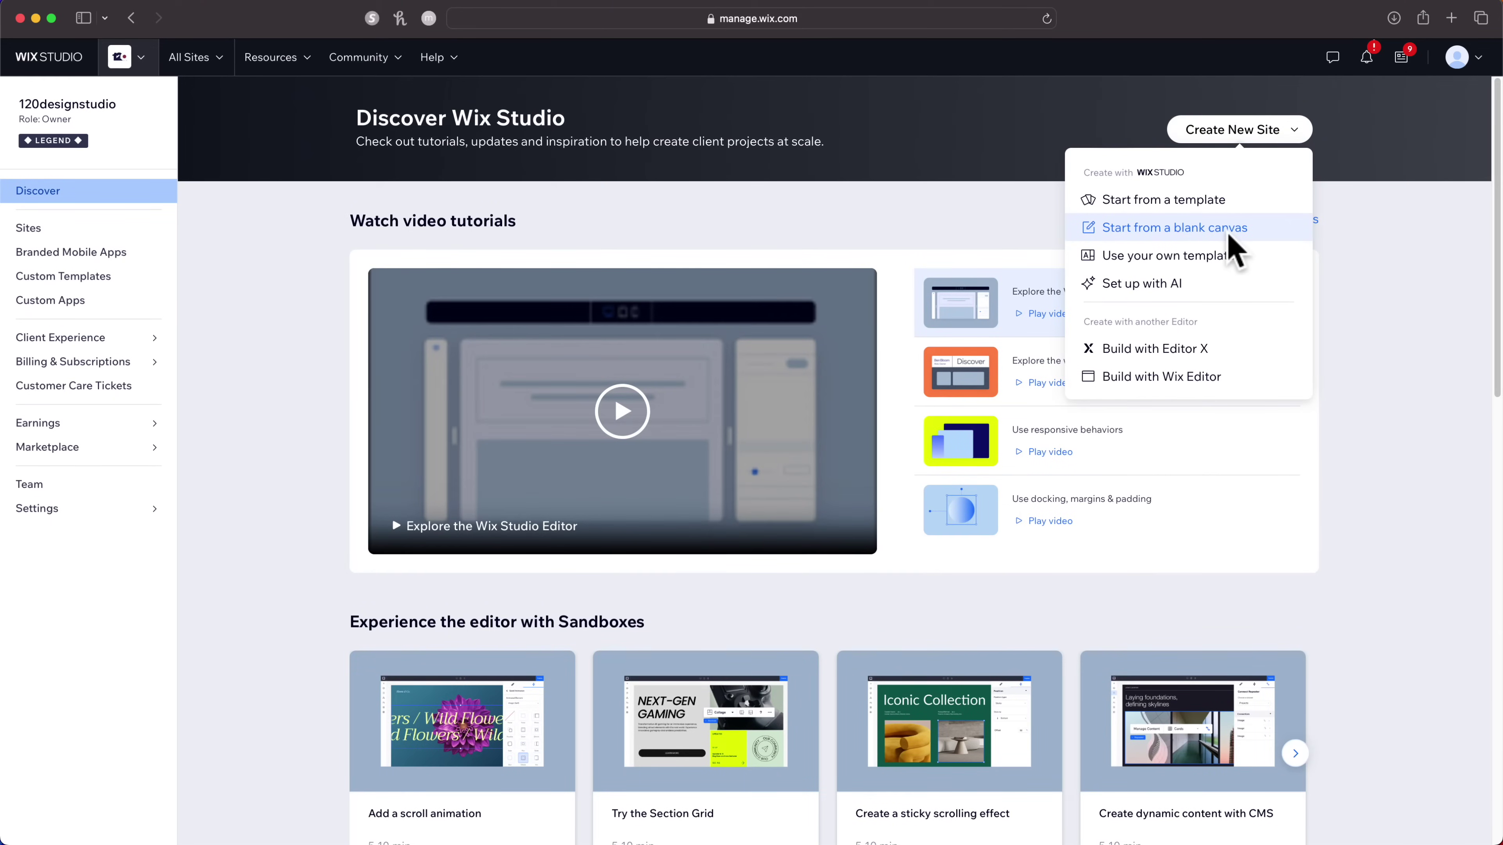
left_click(1207, 202)
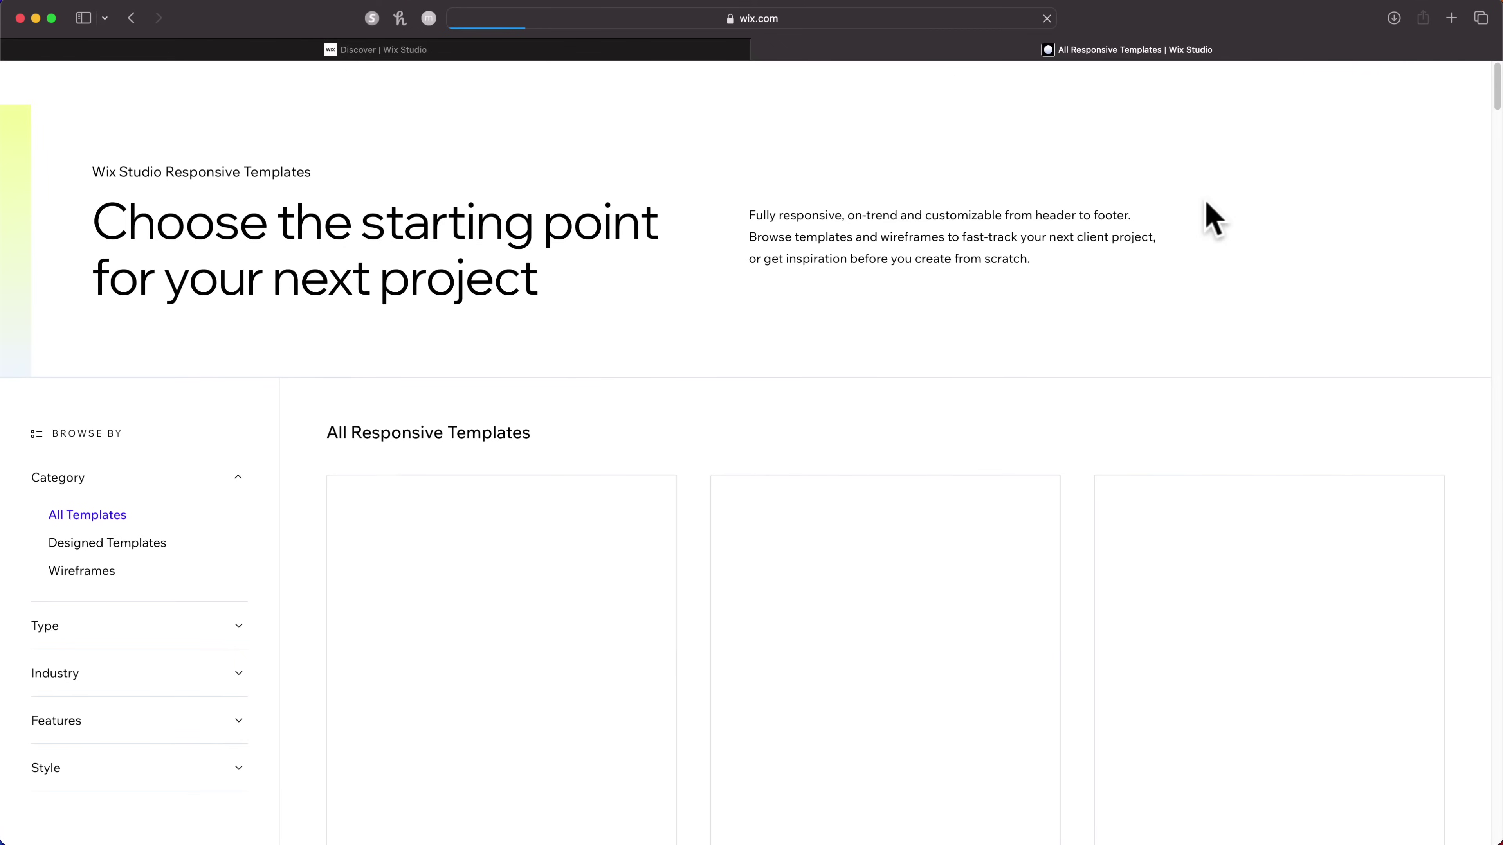
scroll(695, 536, "down", 10)
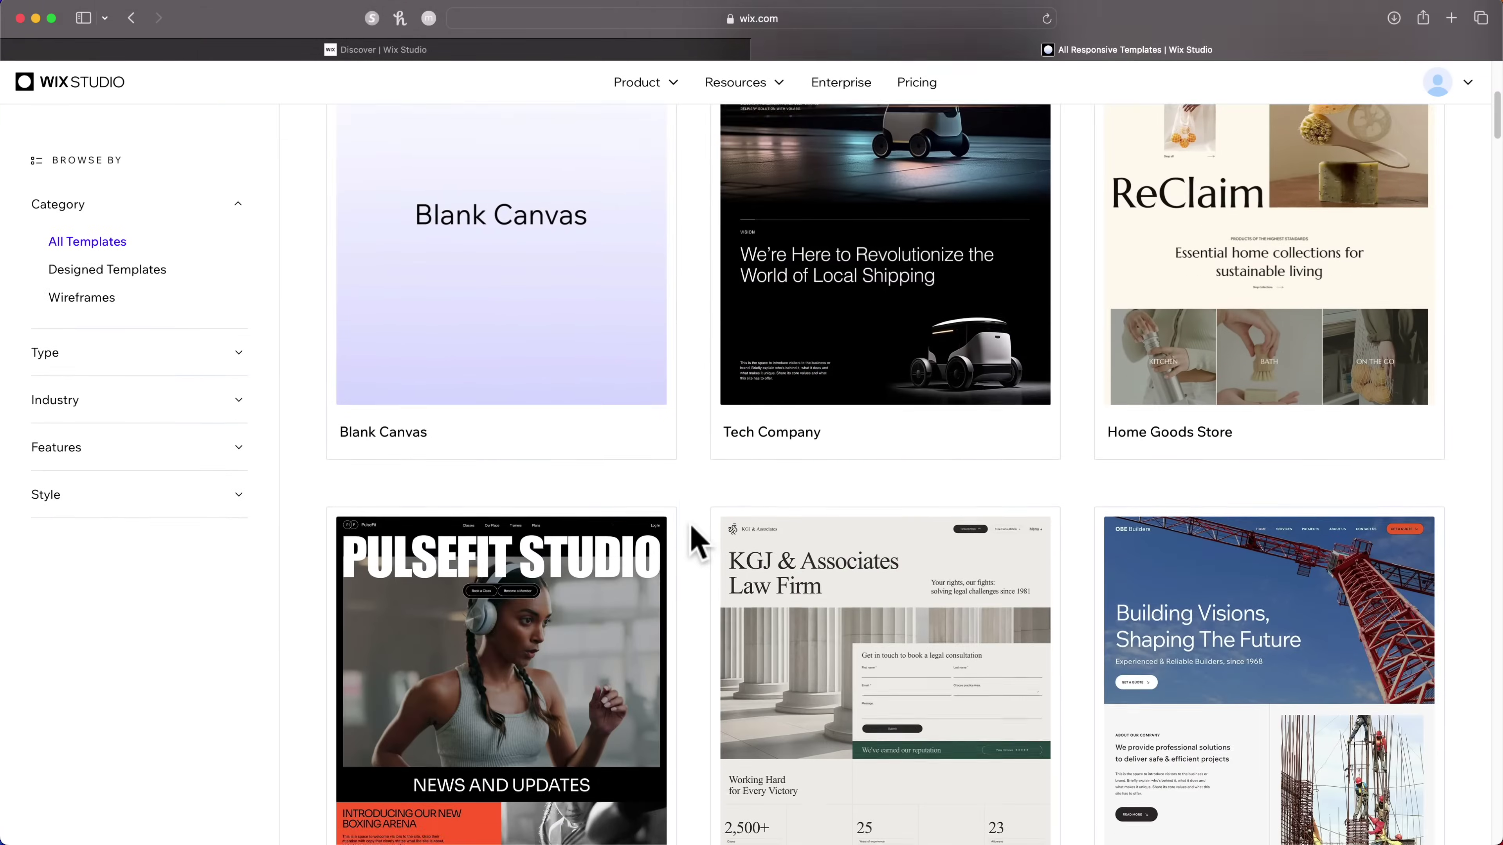
scroll(697, 540, "down", 18)
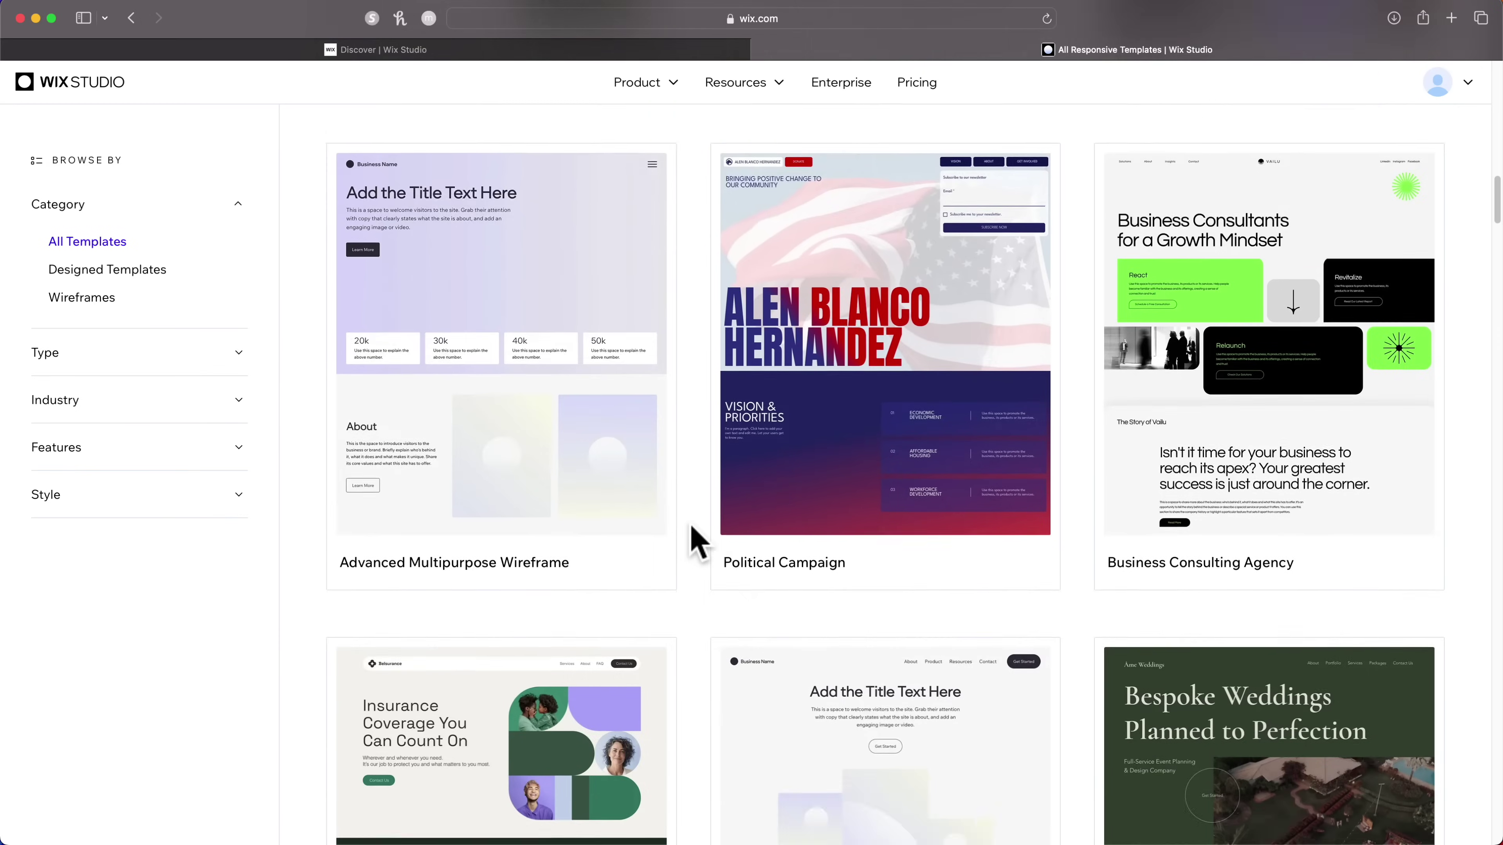
scroll(697, 539, "up", 8)
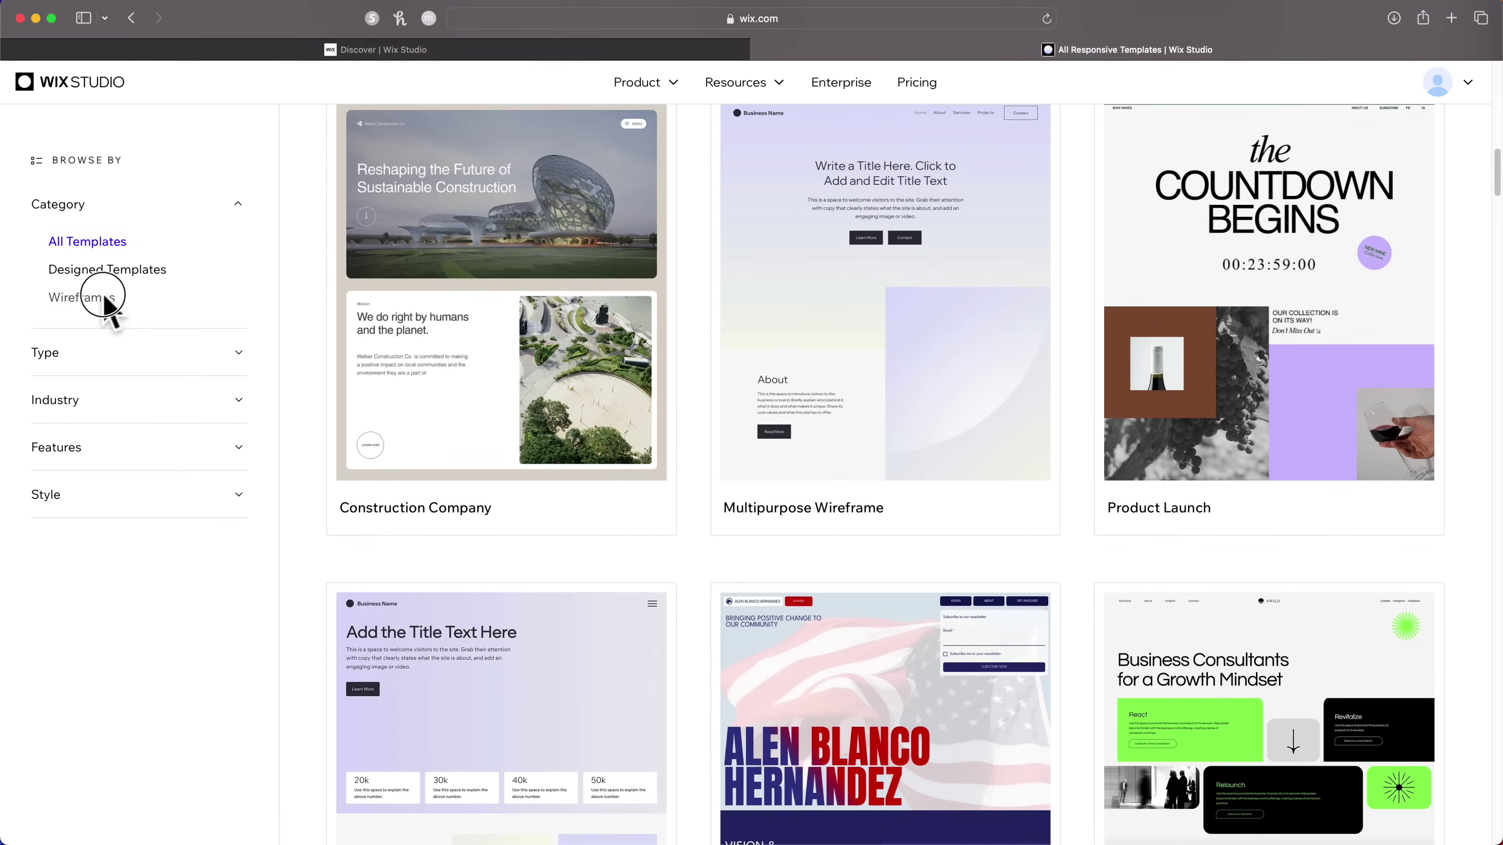
left_click(106, 303)
scroll(322, 385, "down", 6)
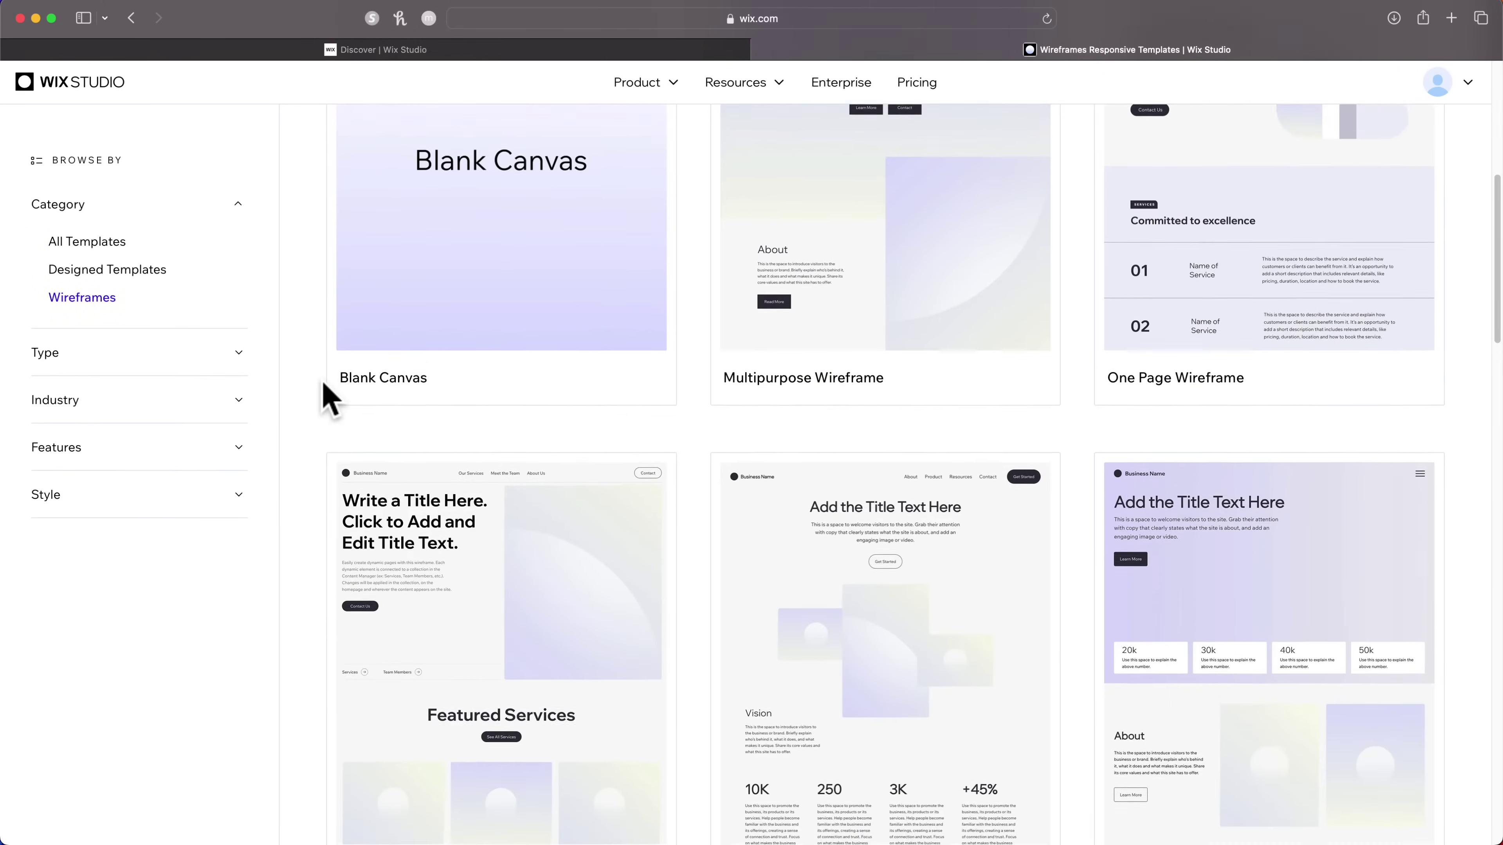
scroll(324, 385, "down", 8)
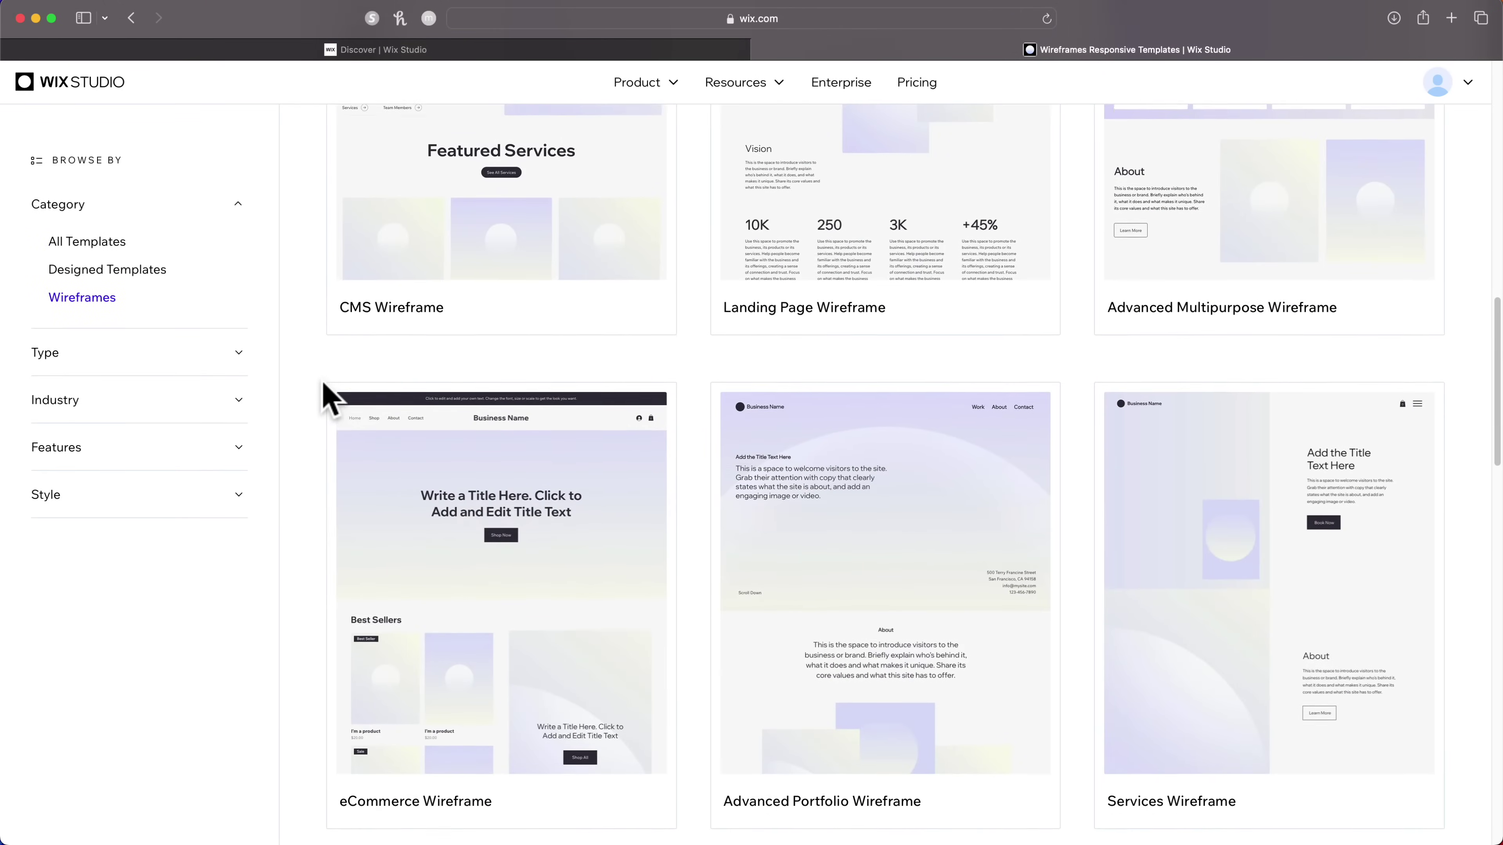
scroll(332, 402, "up", 19)
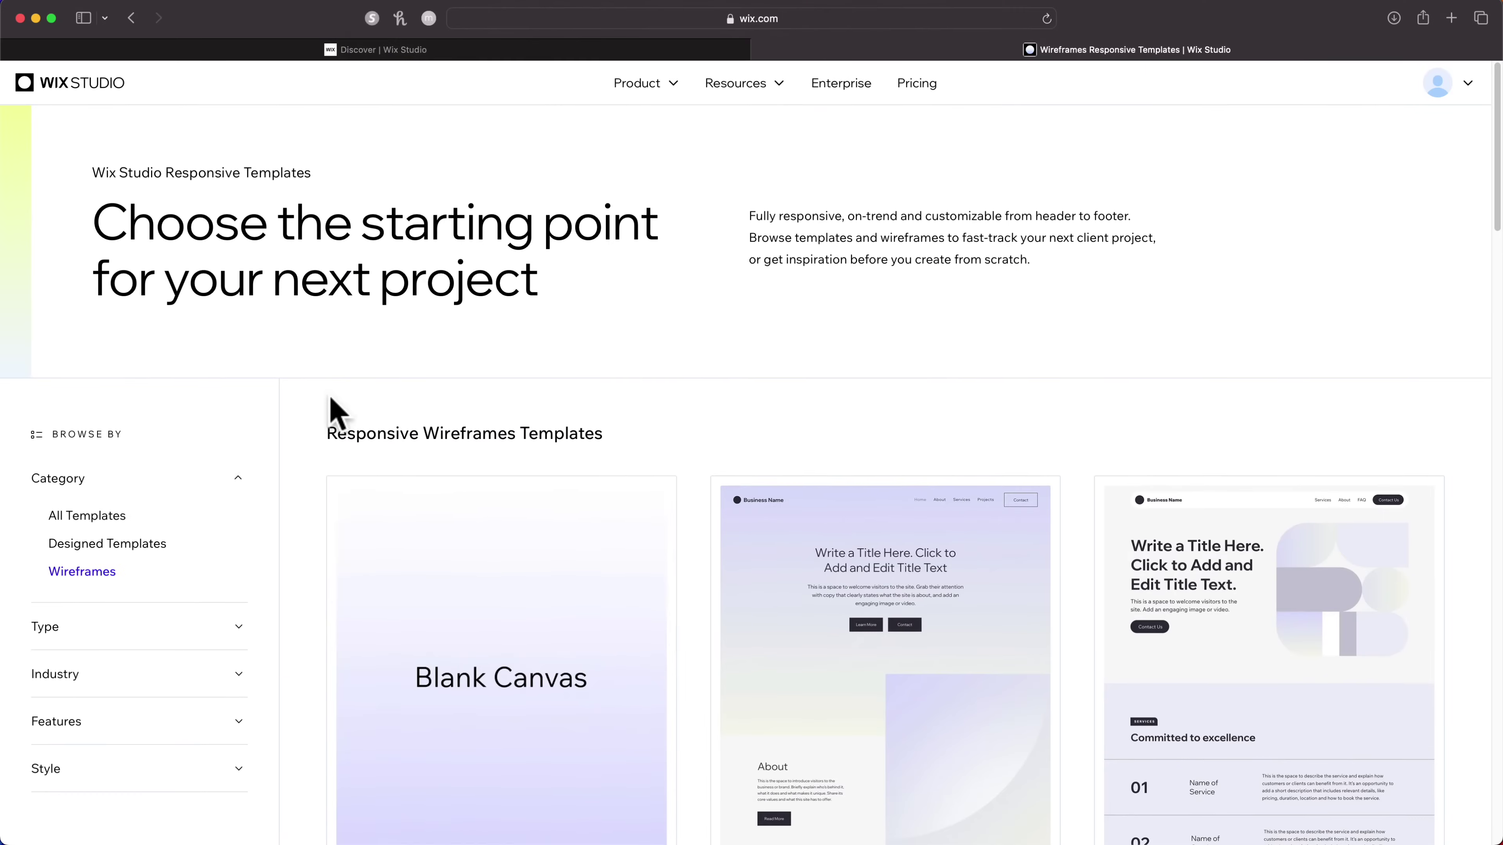
mouse_move(463, 642)
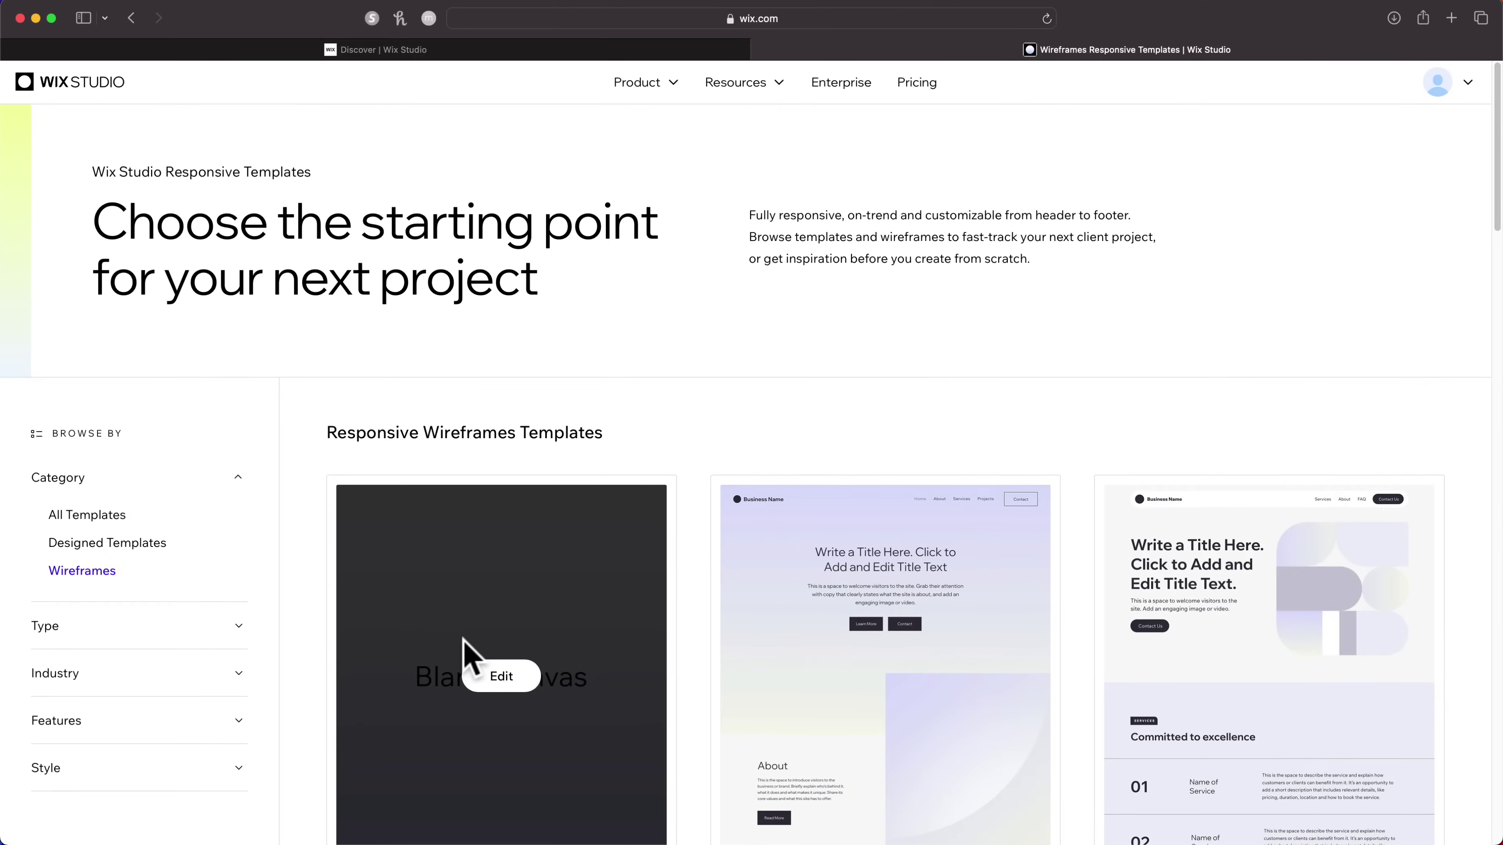
left_click(493, 686)
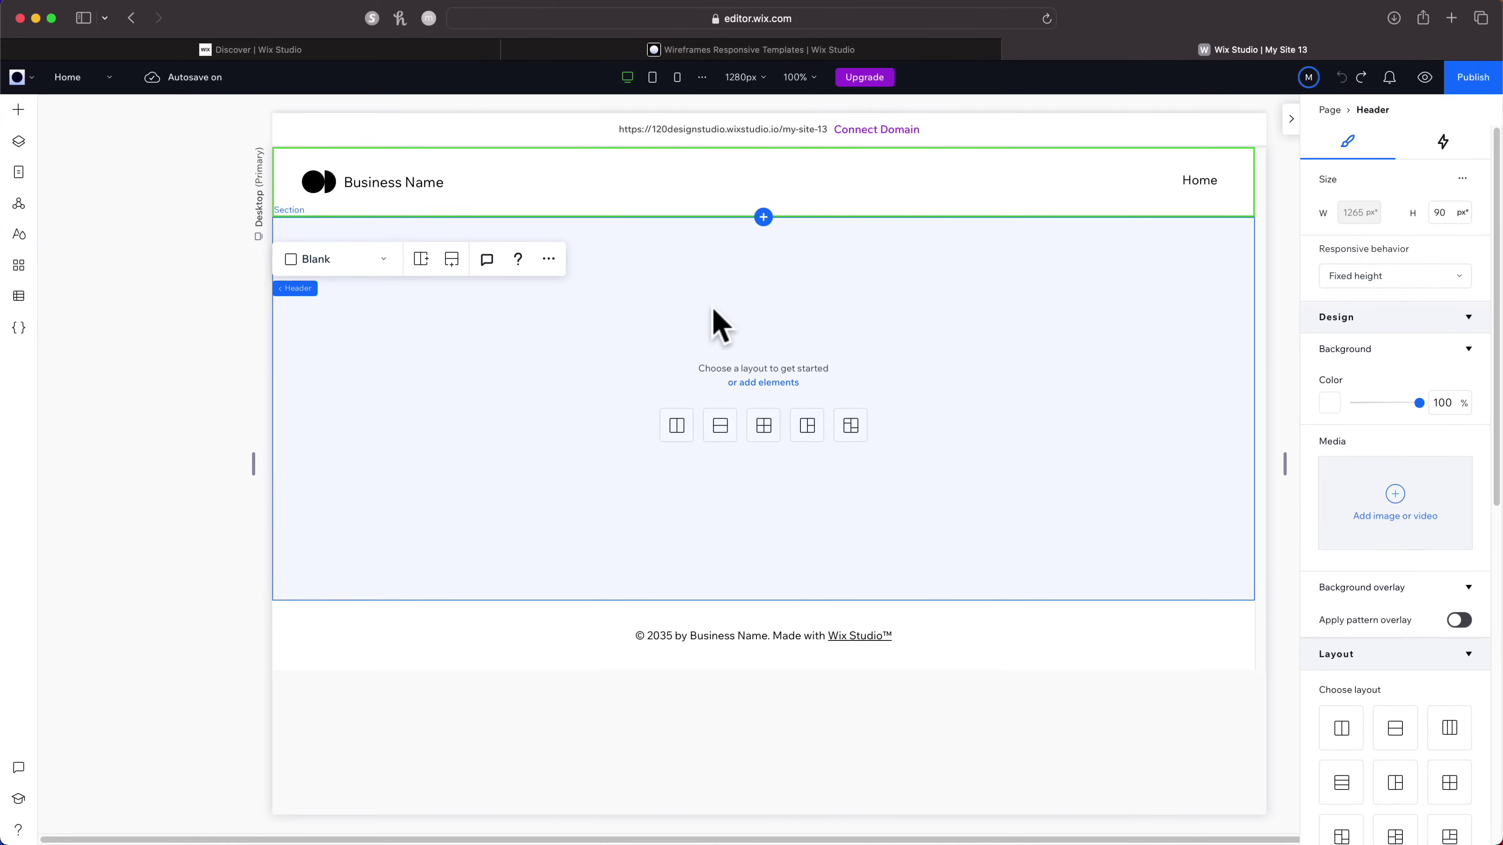
Replace the header's Business Name logo and text with the uploaded unbox'd logo, resized smaller.
left_click(408, 185)
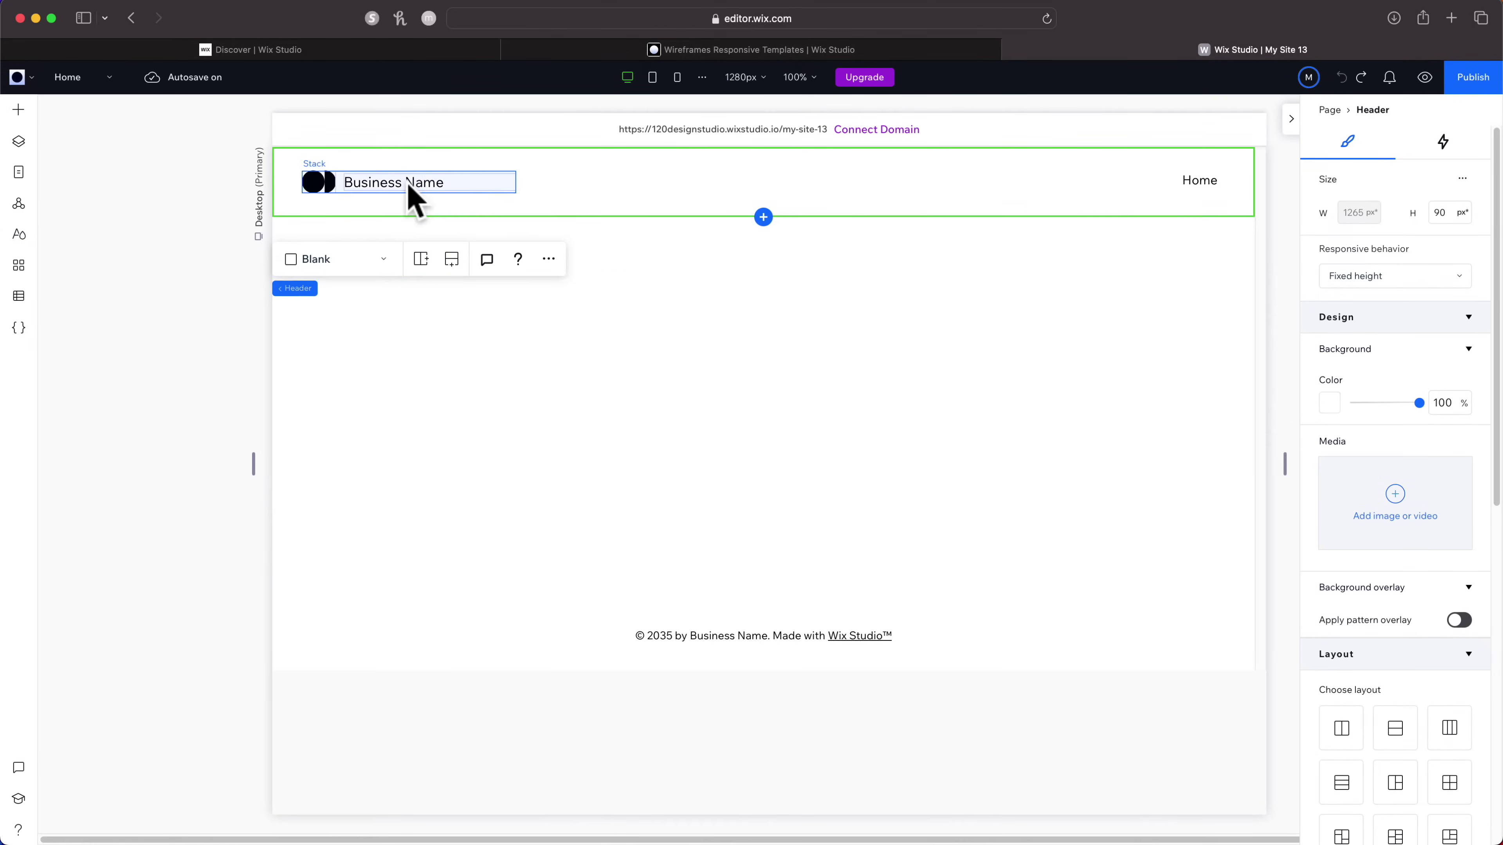
key("Delete")
left_click(19, 110)
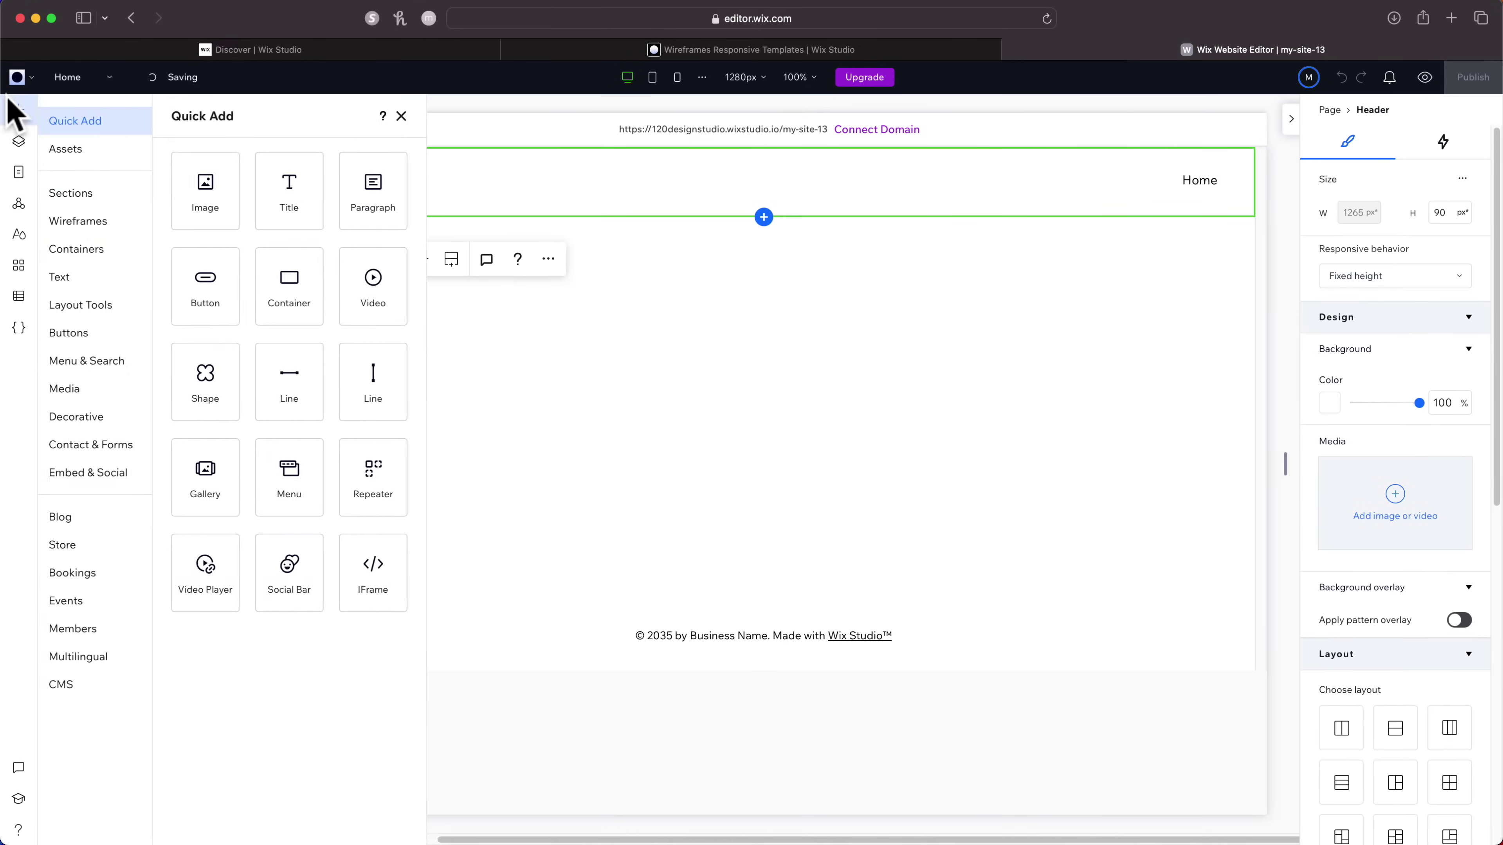
left_click(1338, 781)
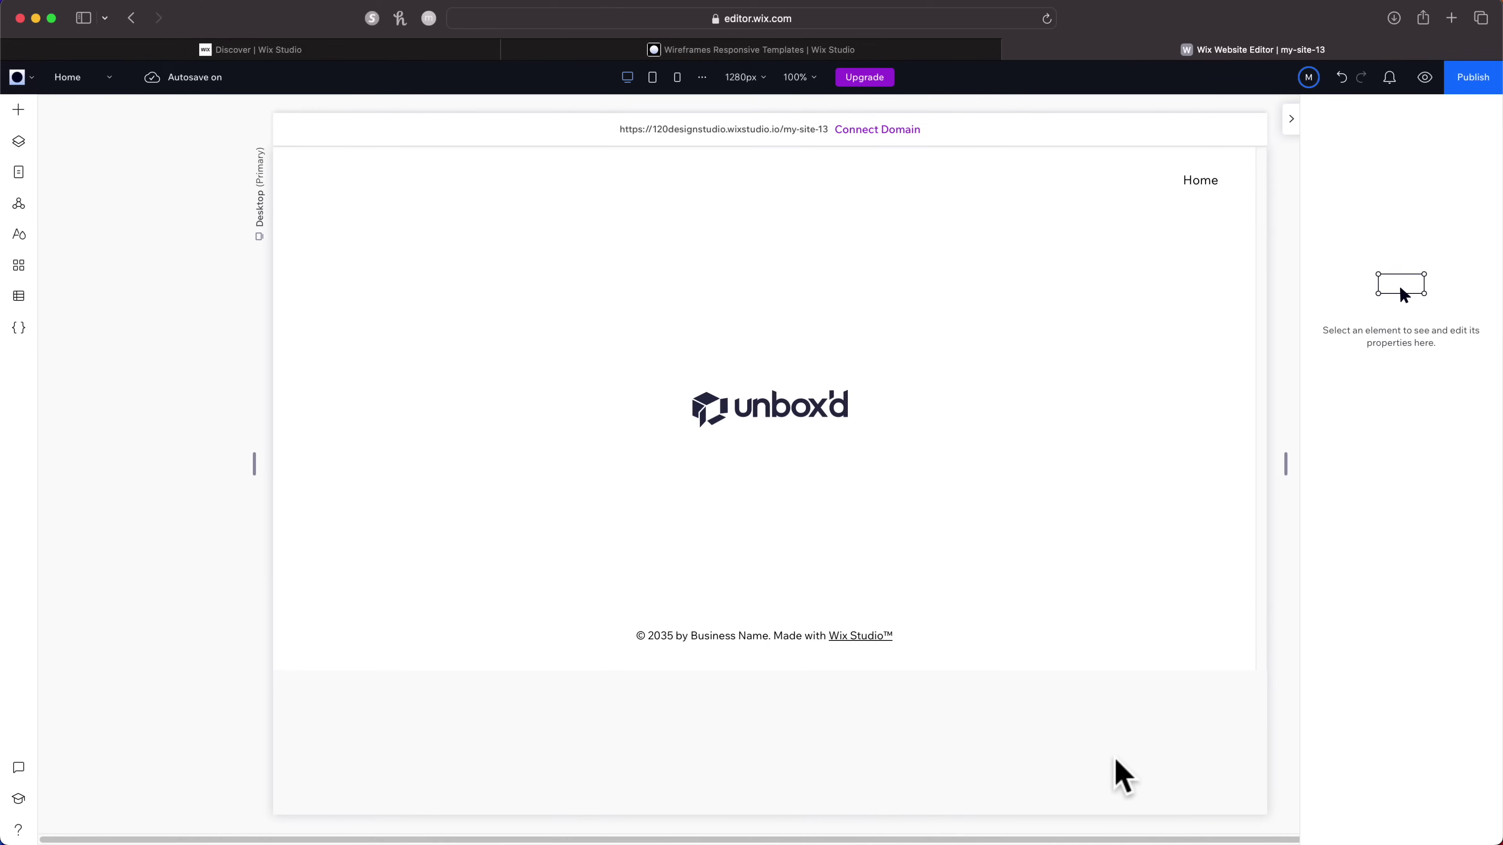
left_click_drag(770, 480, 386, 201)
left_click(529, 309)
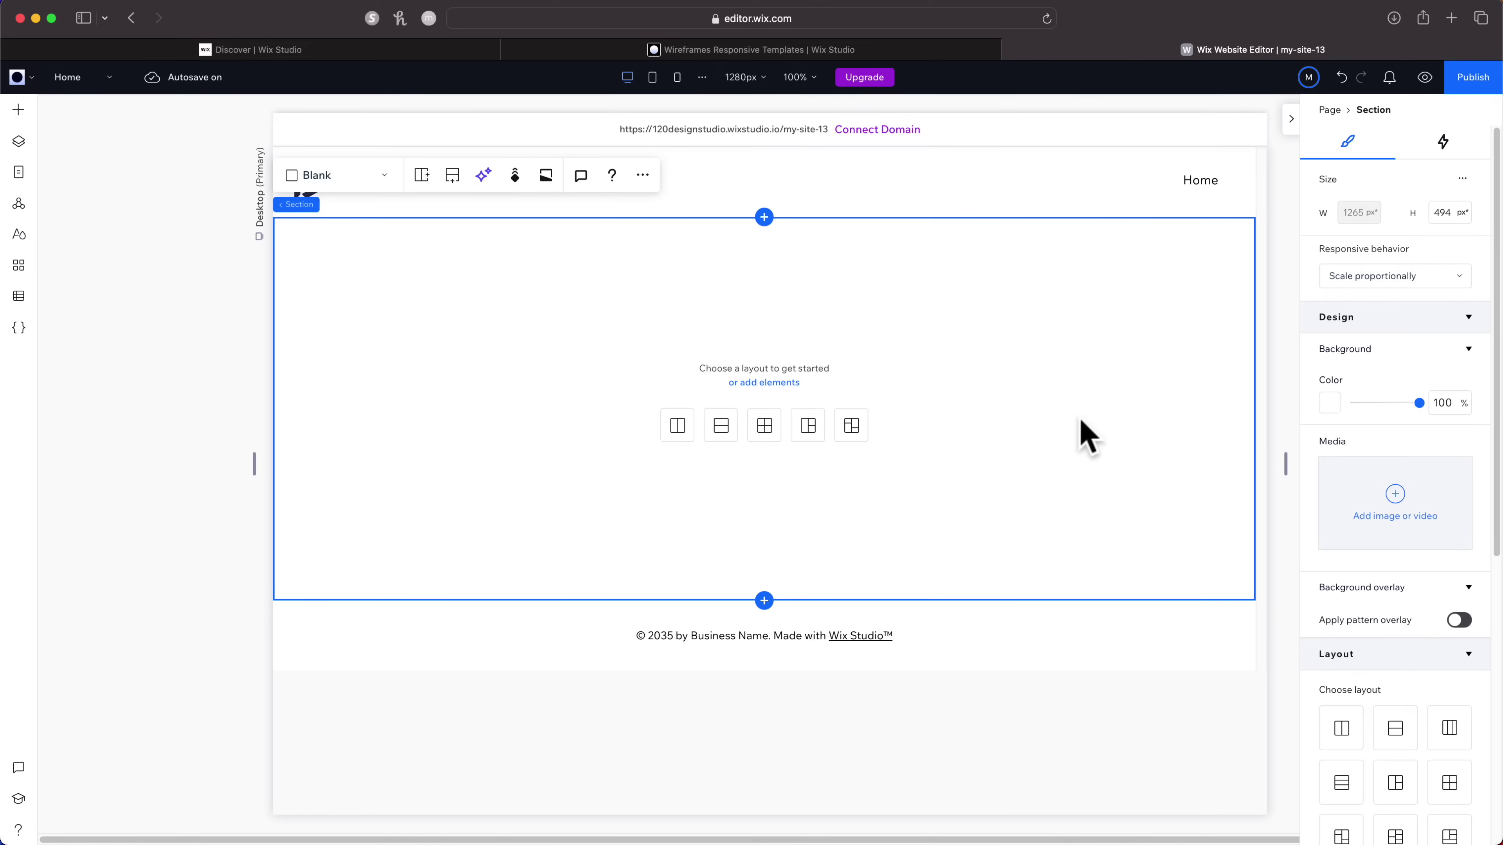
Try radial, conic and fluid gradient backgrounds on the empty section.
left_click(1330, 403)
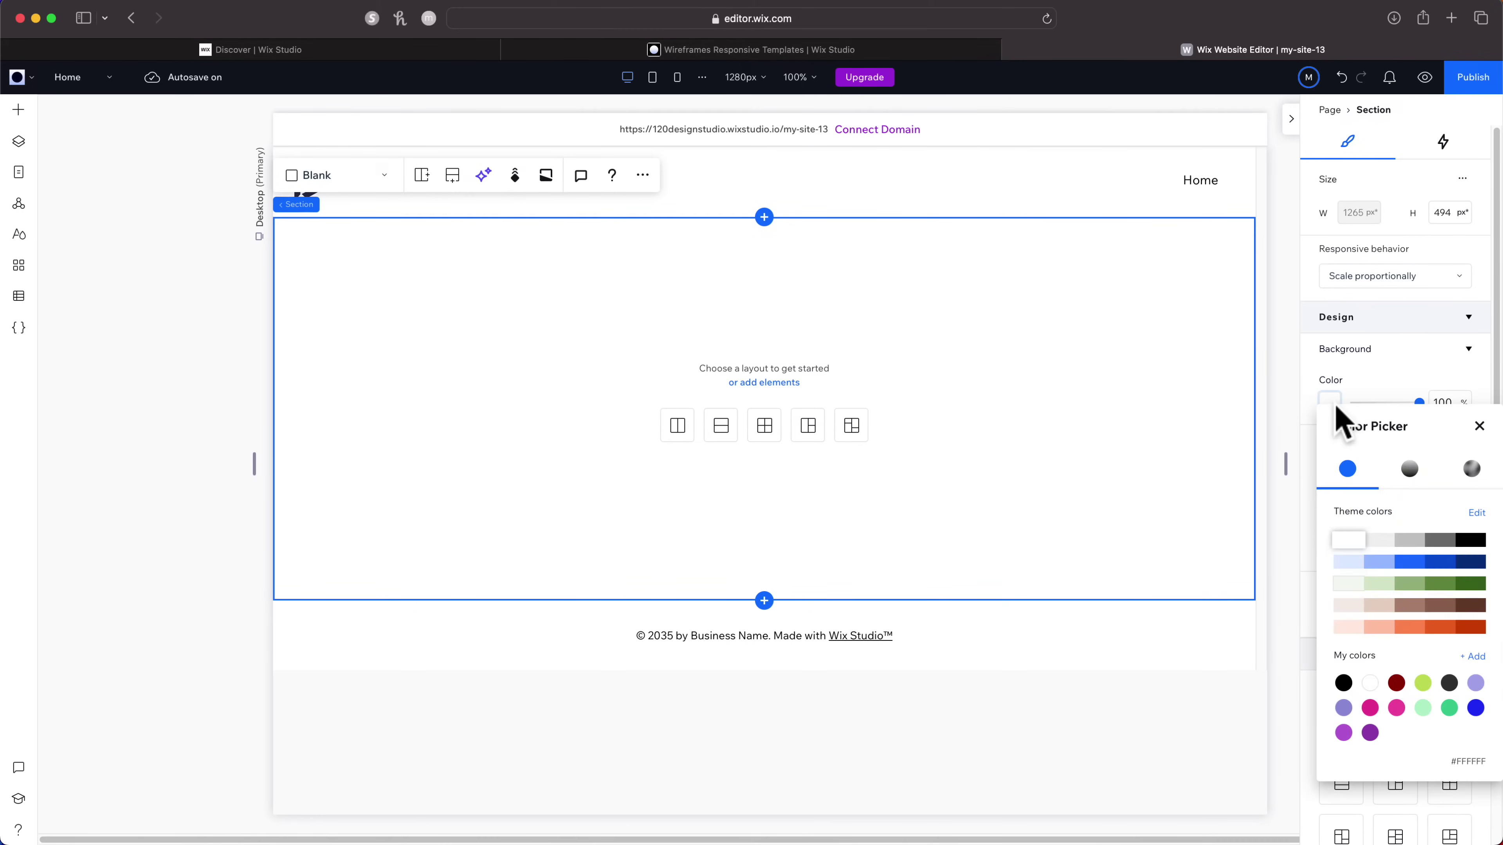
left_click(1410, 470)
left_click(1404, 513)
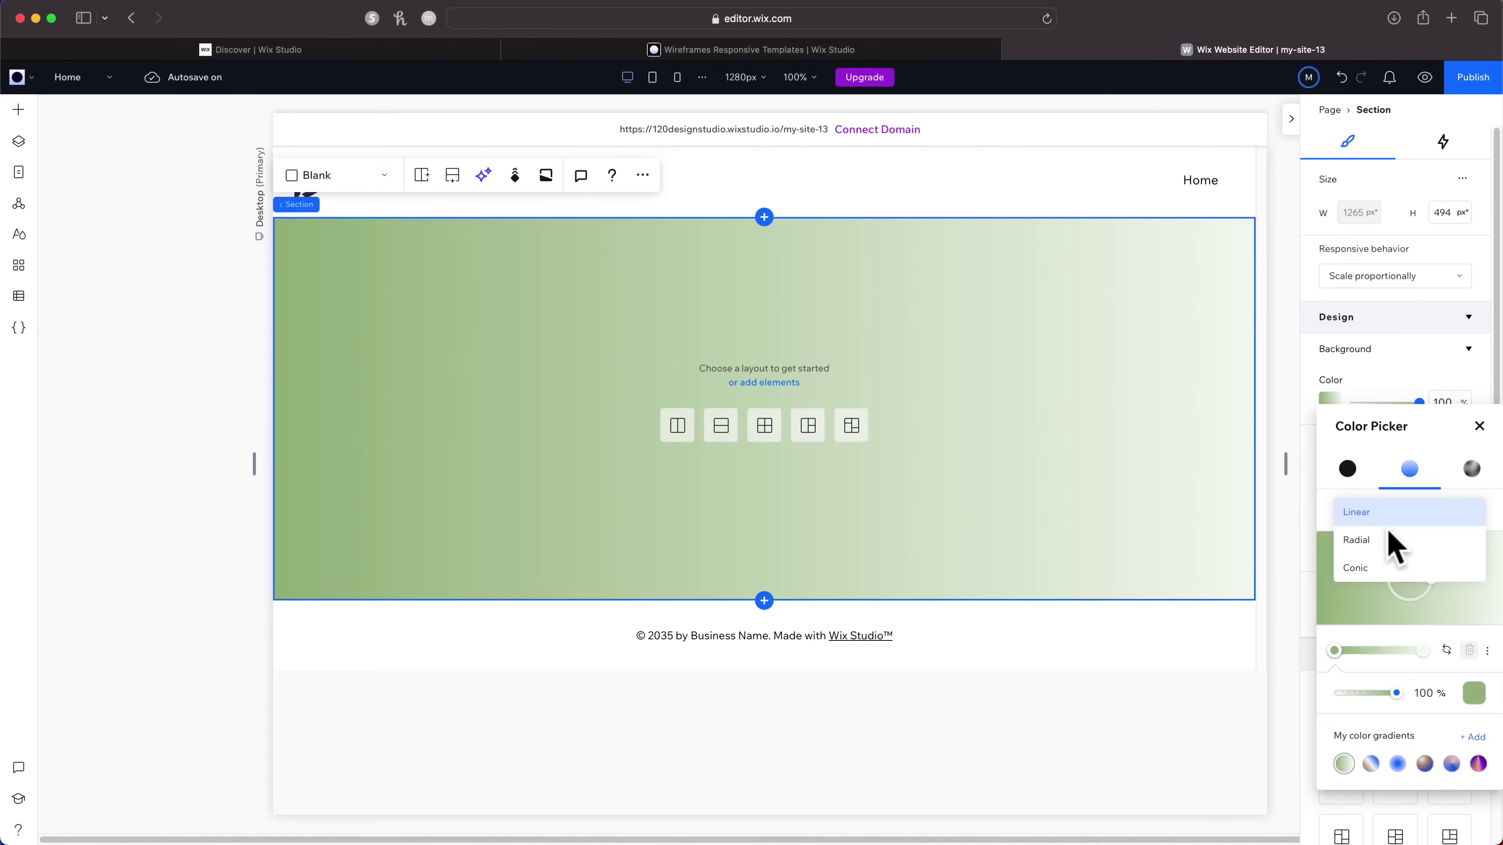
left_click(1386, 540)
left_click(1394, 520)
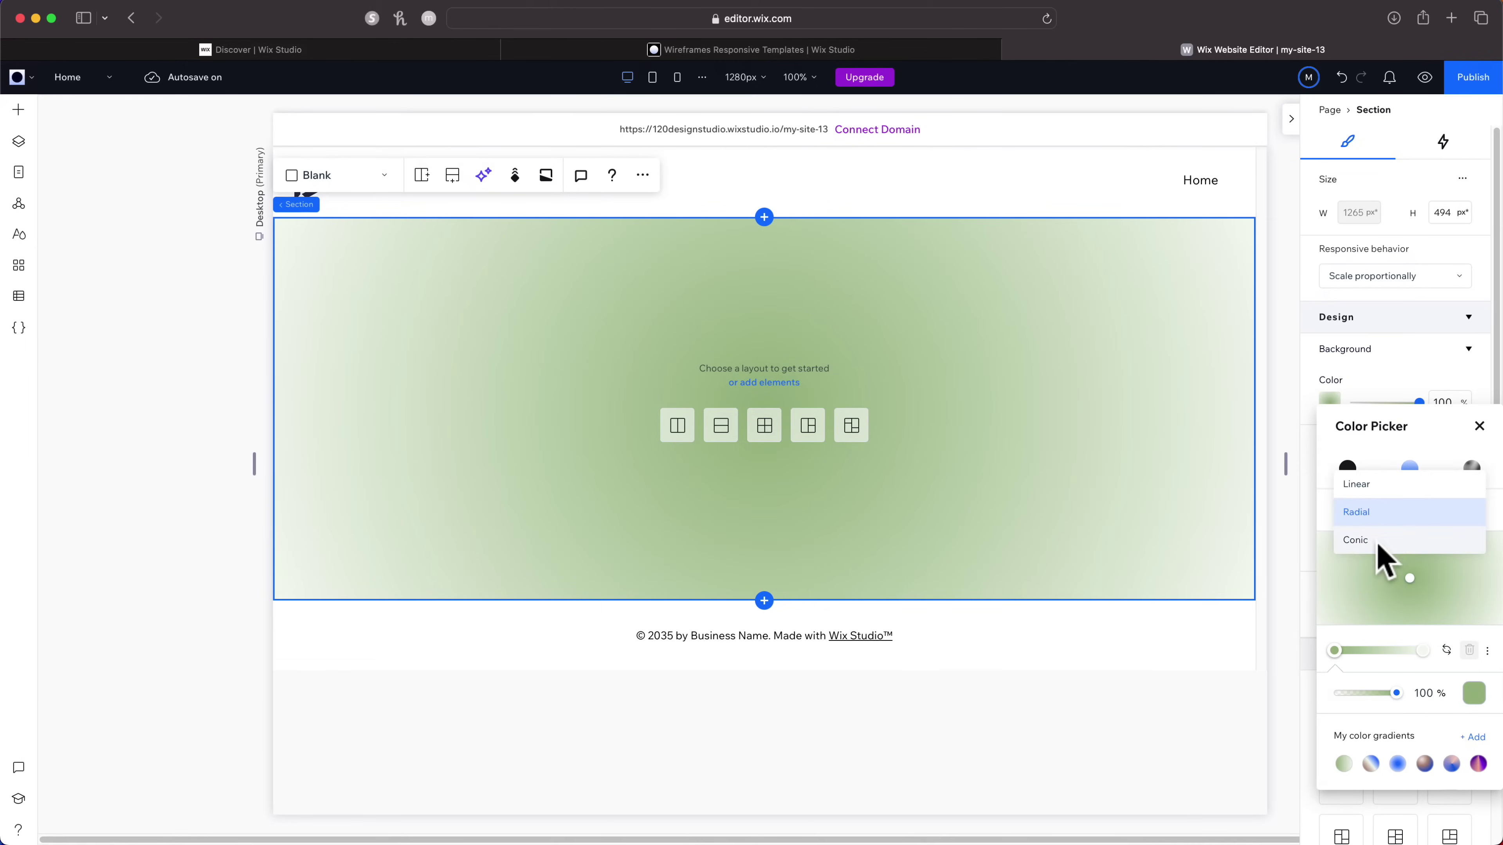
left_click(1377, 545)
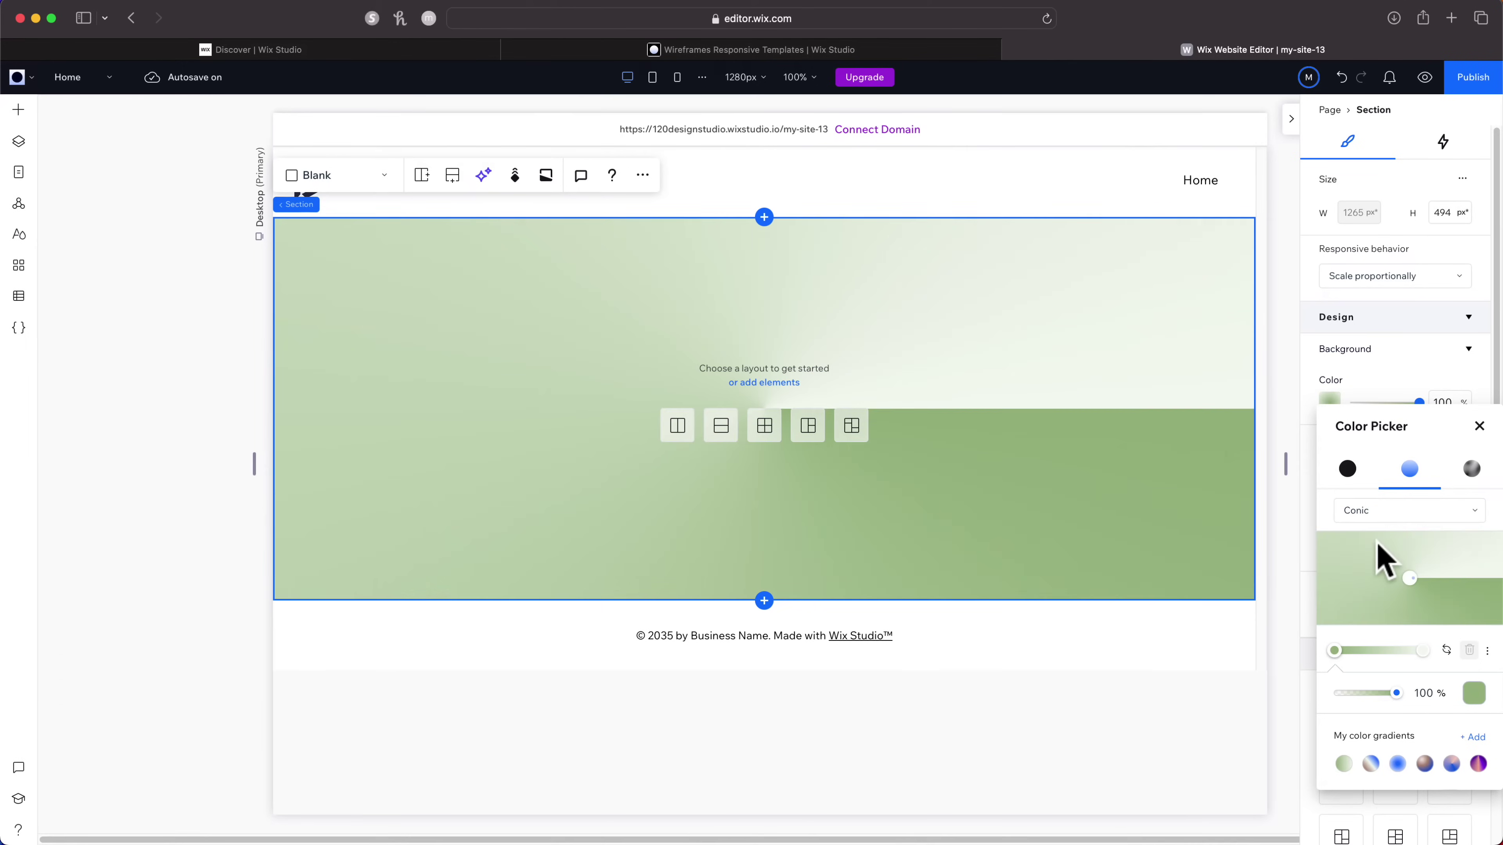
left_click(1472, 470)
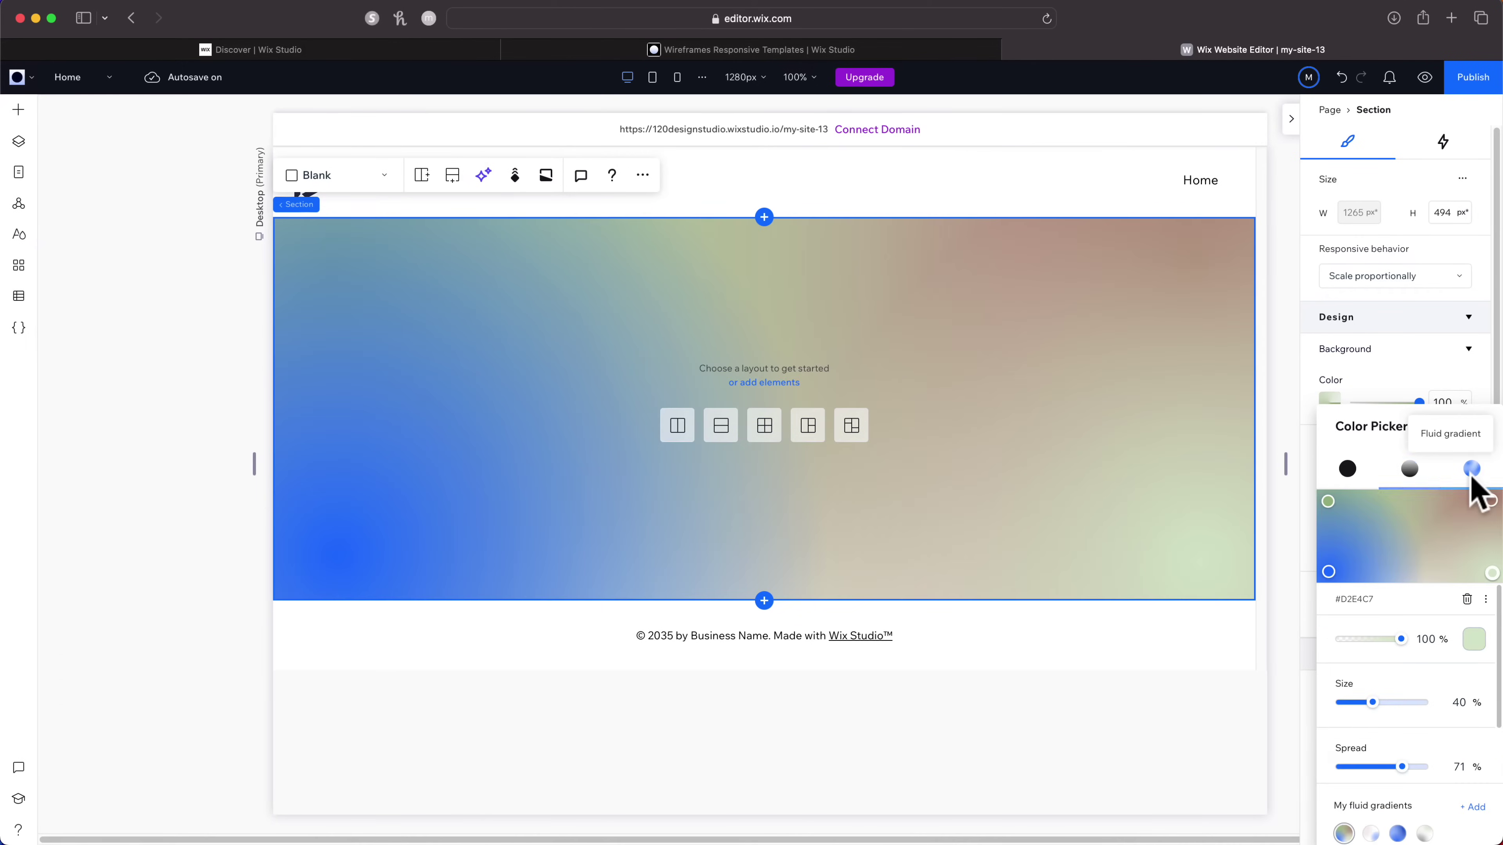
left_click(1422, 540)
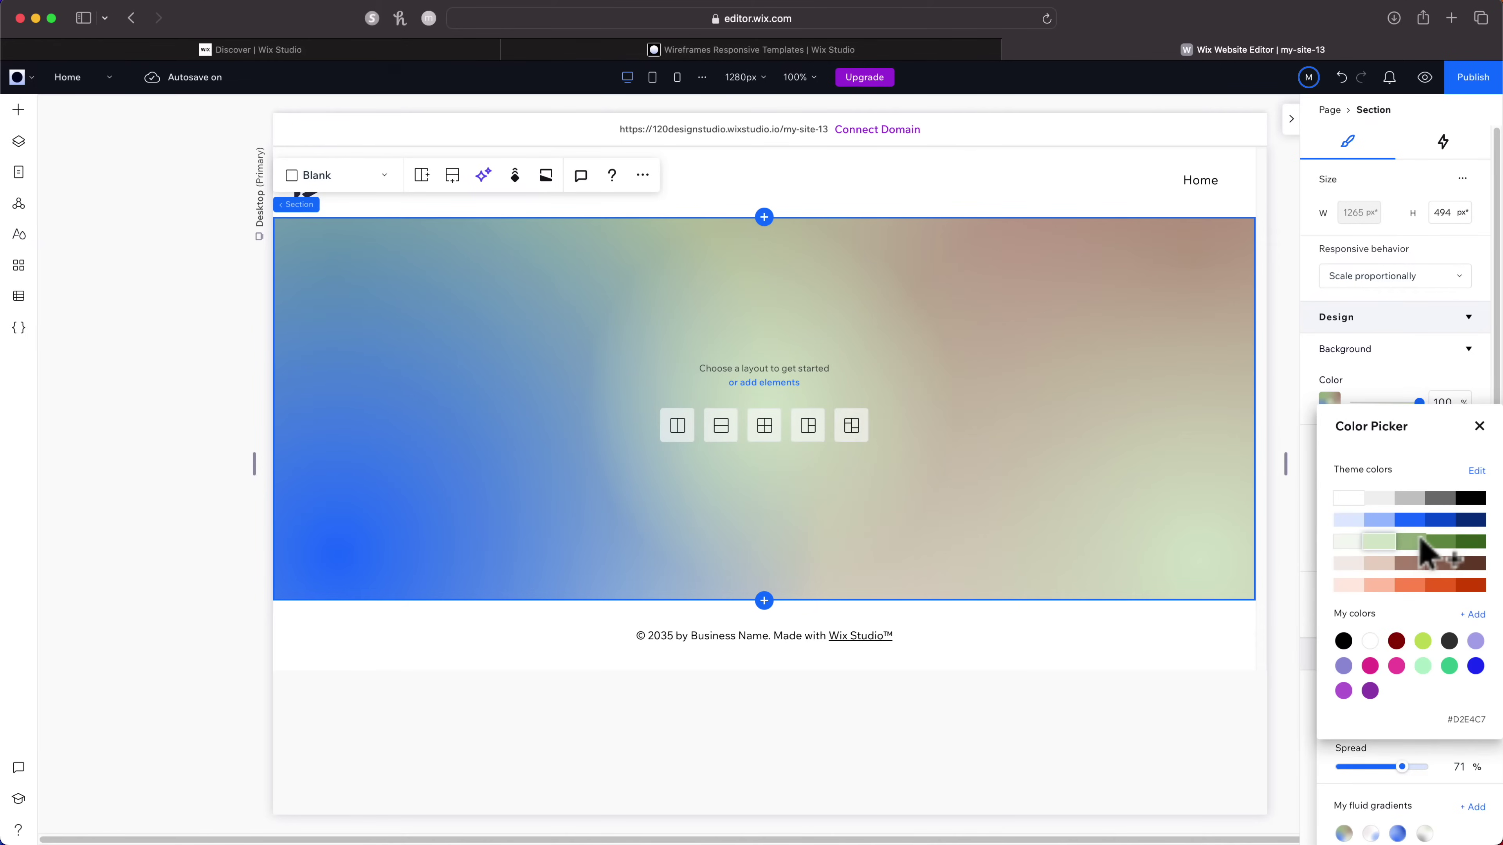
left_click(1426, 547)
Return to a linear gradient angled about 70°, then apply the saved brown-to-blue gradient.
left_click(1411, 469)
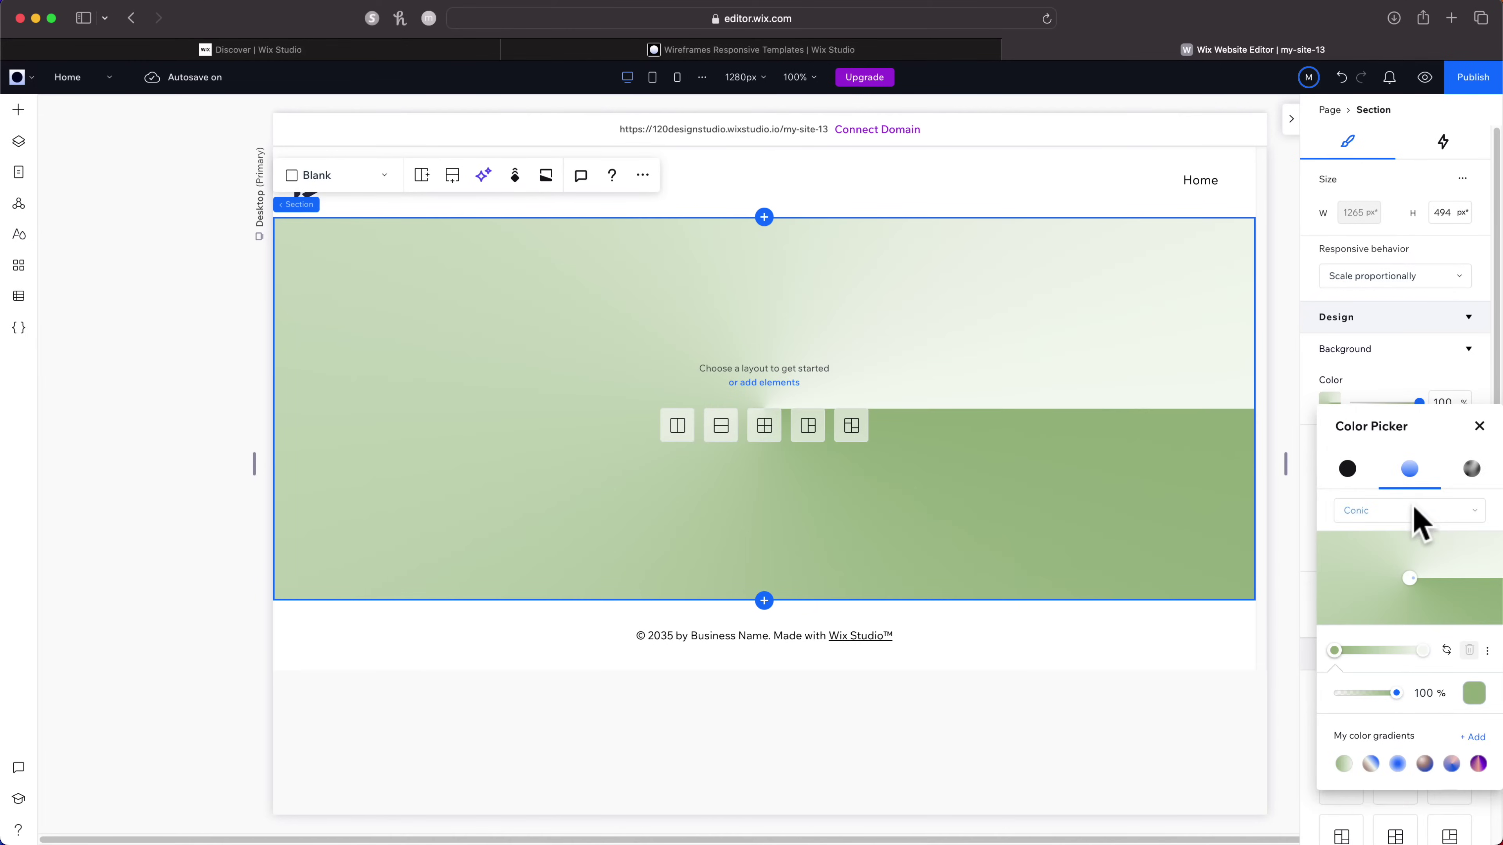
left_click(1418, 519)
left_click(1410, 462)
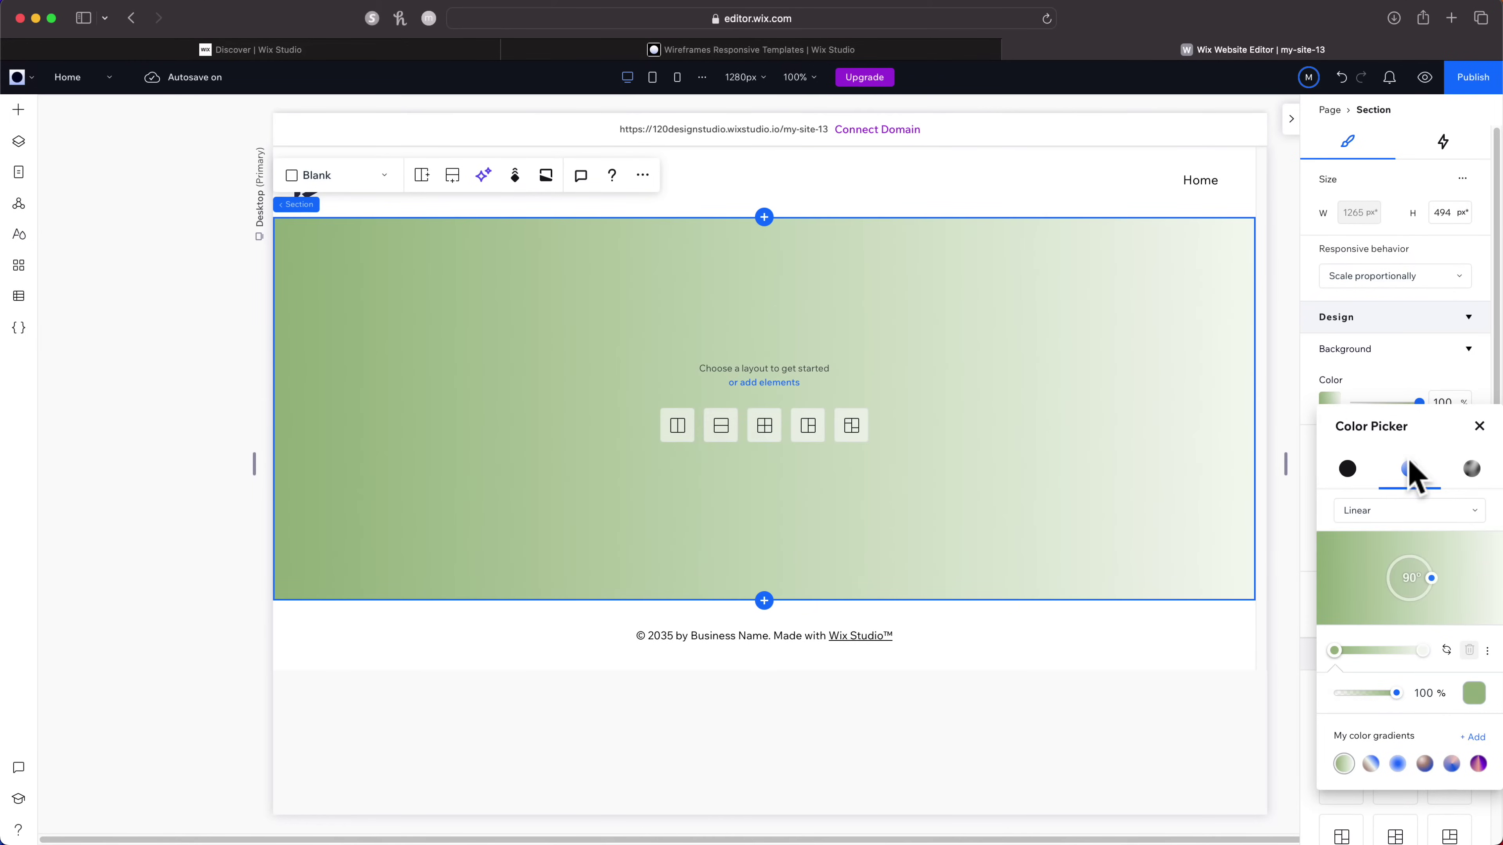
mouse_move(1432, 577)
left_mouse_down()
mouse_move(1413, 550)
mouse_move(1431, 574)
left_mouse_up()
left_click_drag(1345, 699, 1399, 696)
left_click(1369, 765)
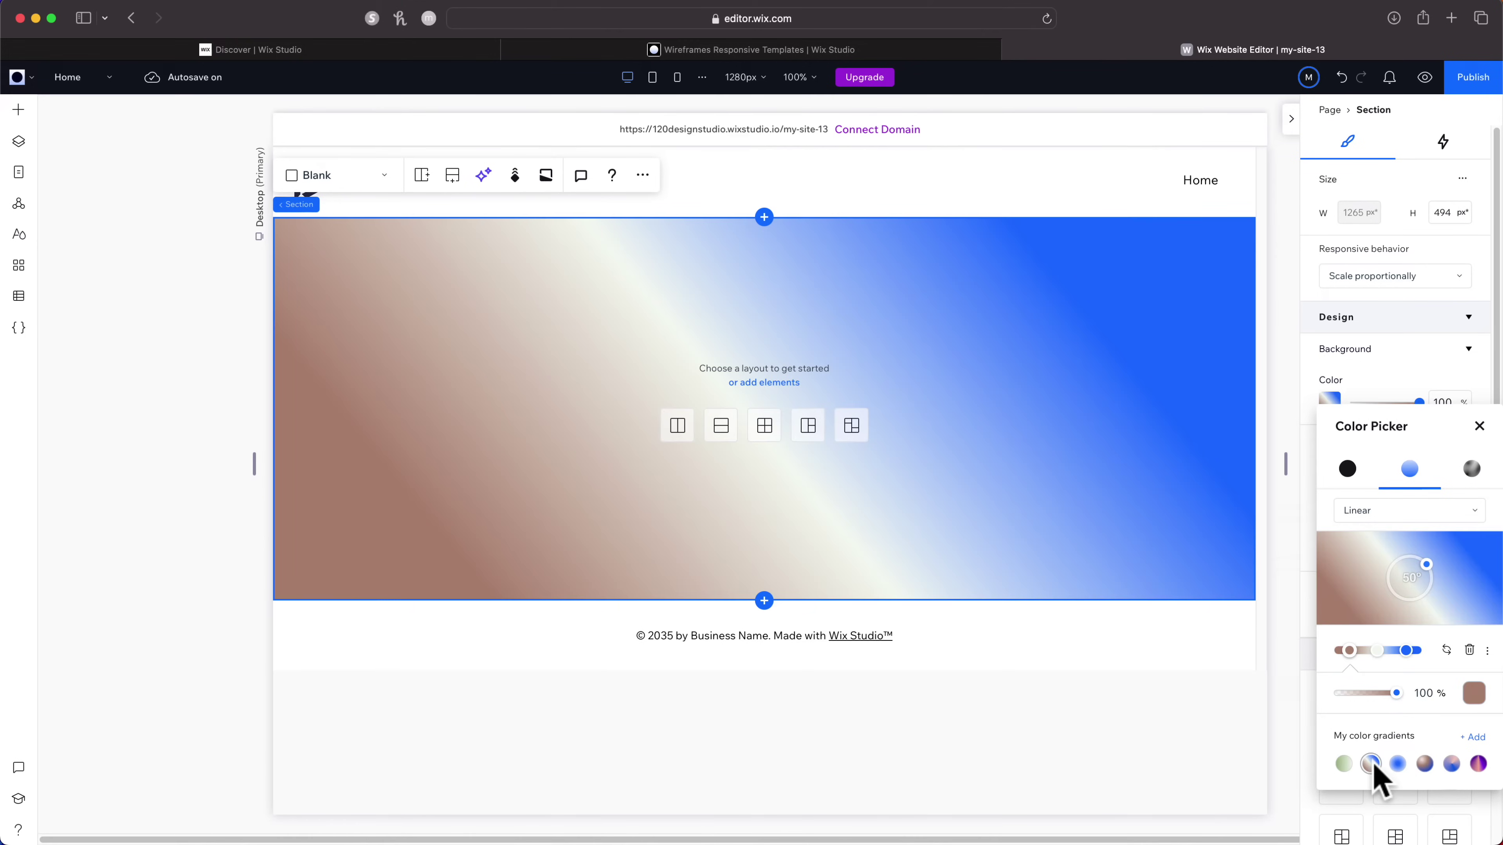
Apply the saved blue gradient as linear and add a middle colour stop.
left_click(1397, 764)
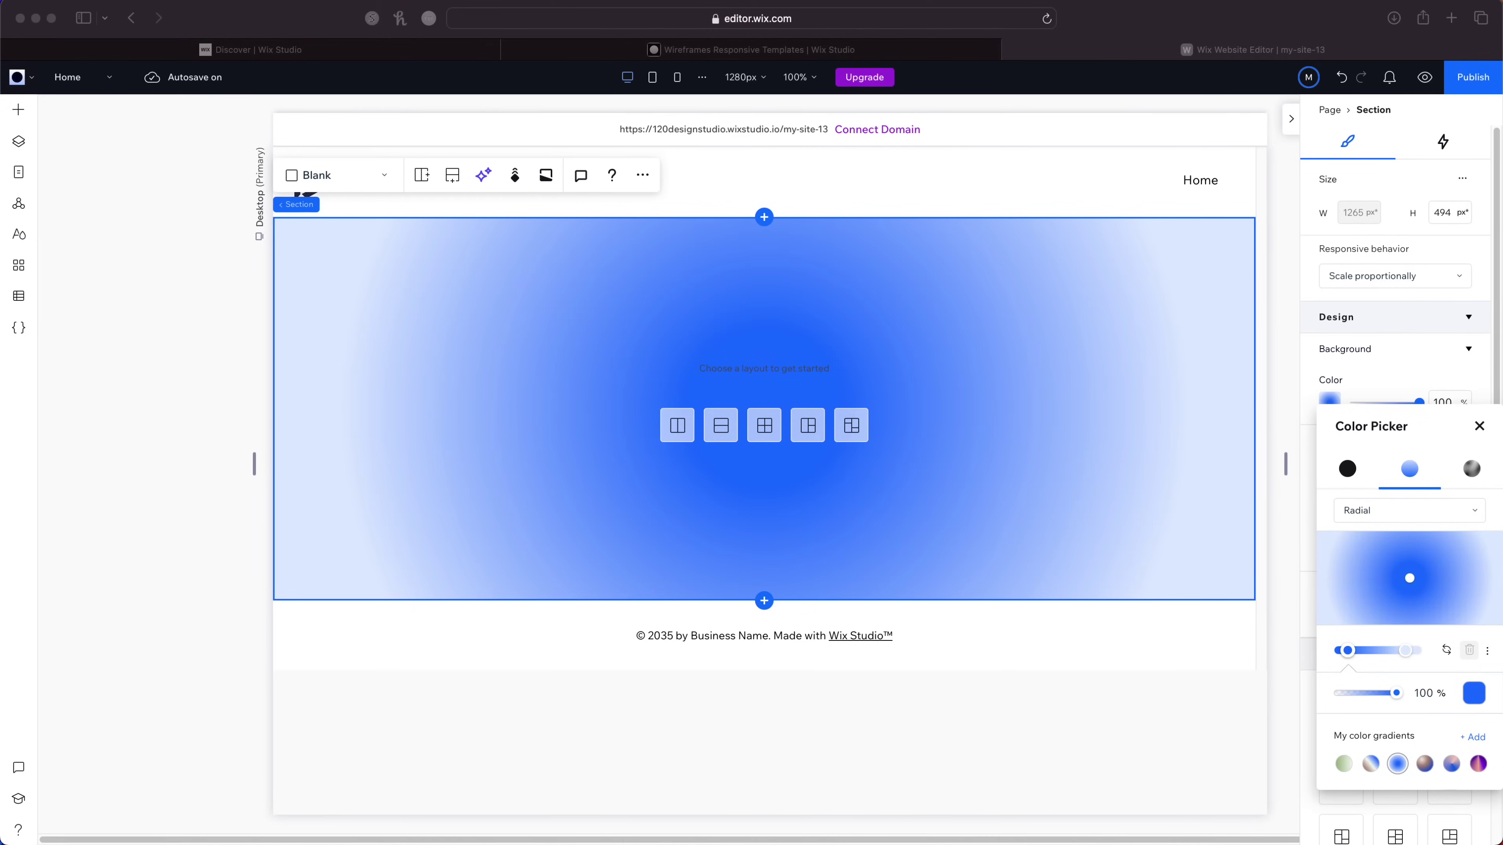
left_click(1388, 512)
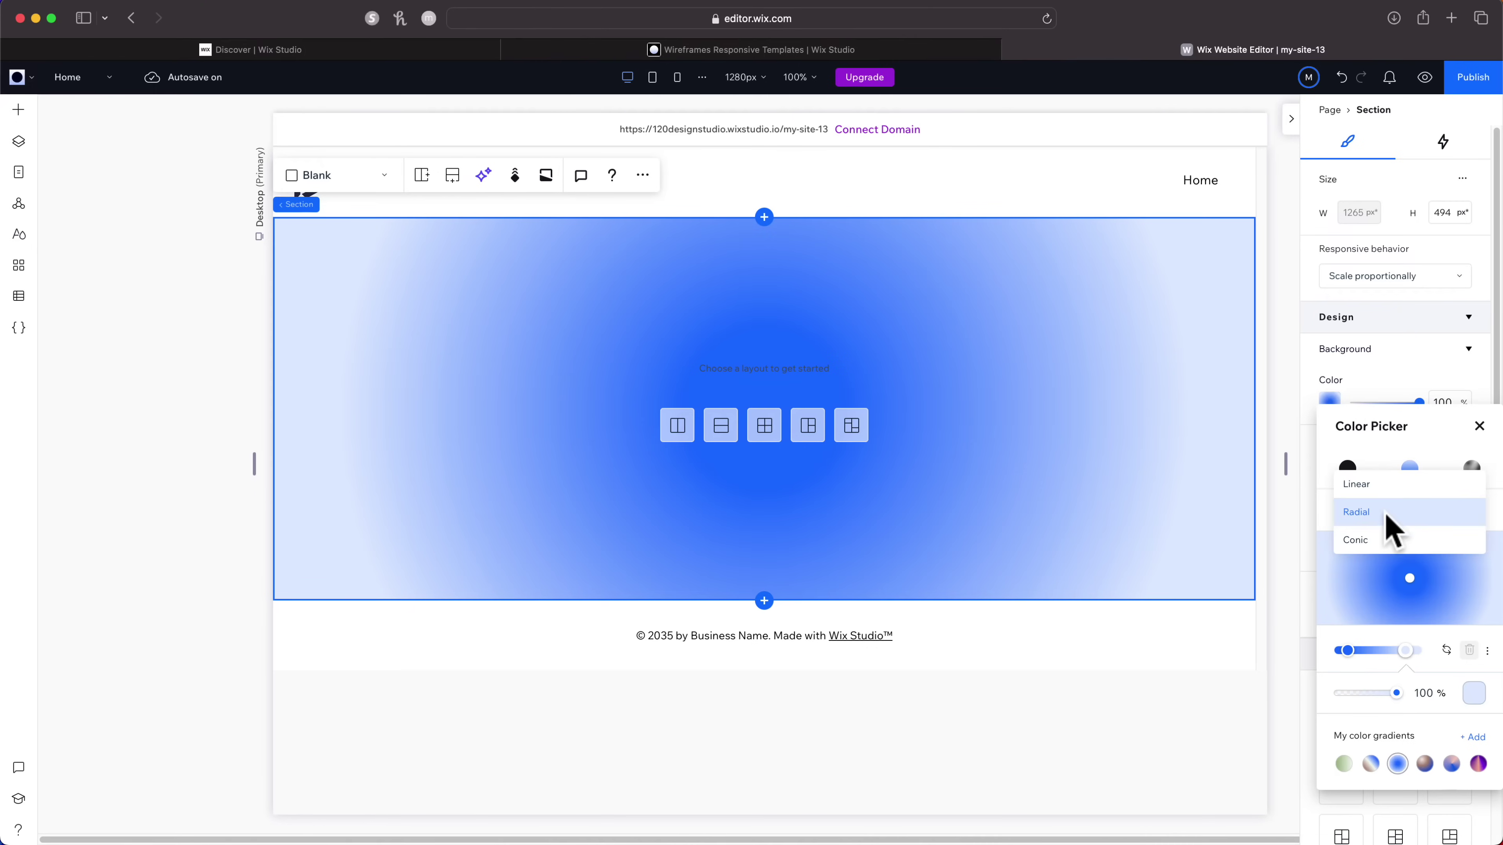
left_click(1386, 489)
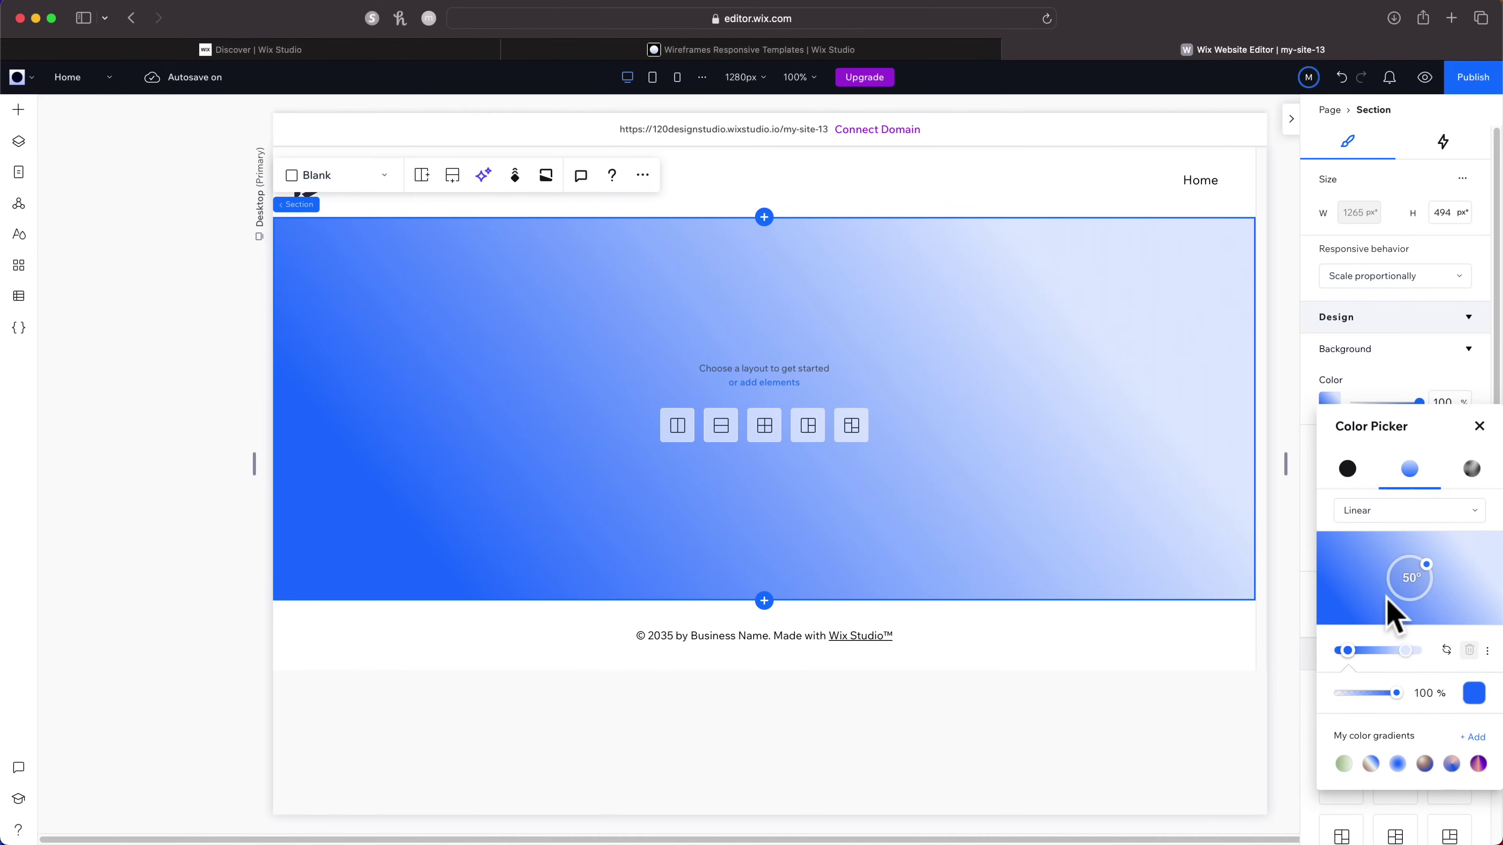
left_click(1406, 650)
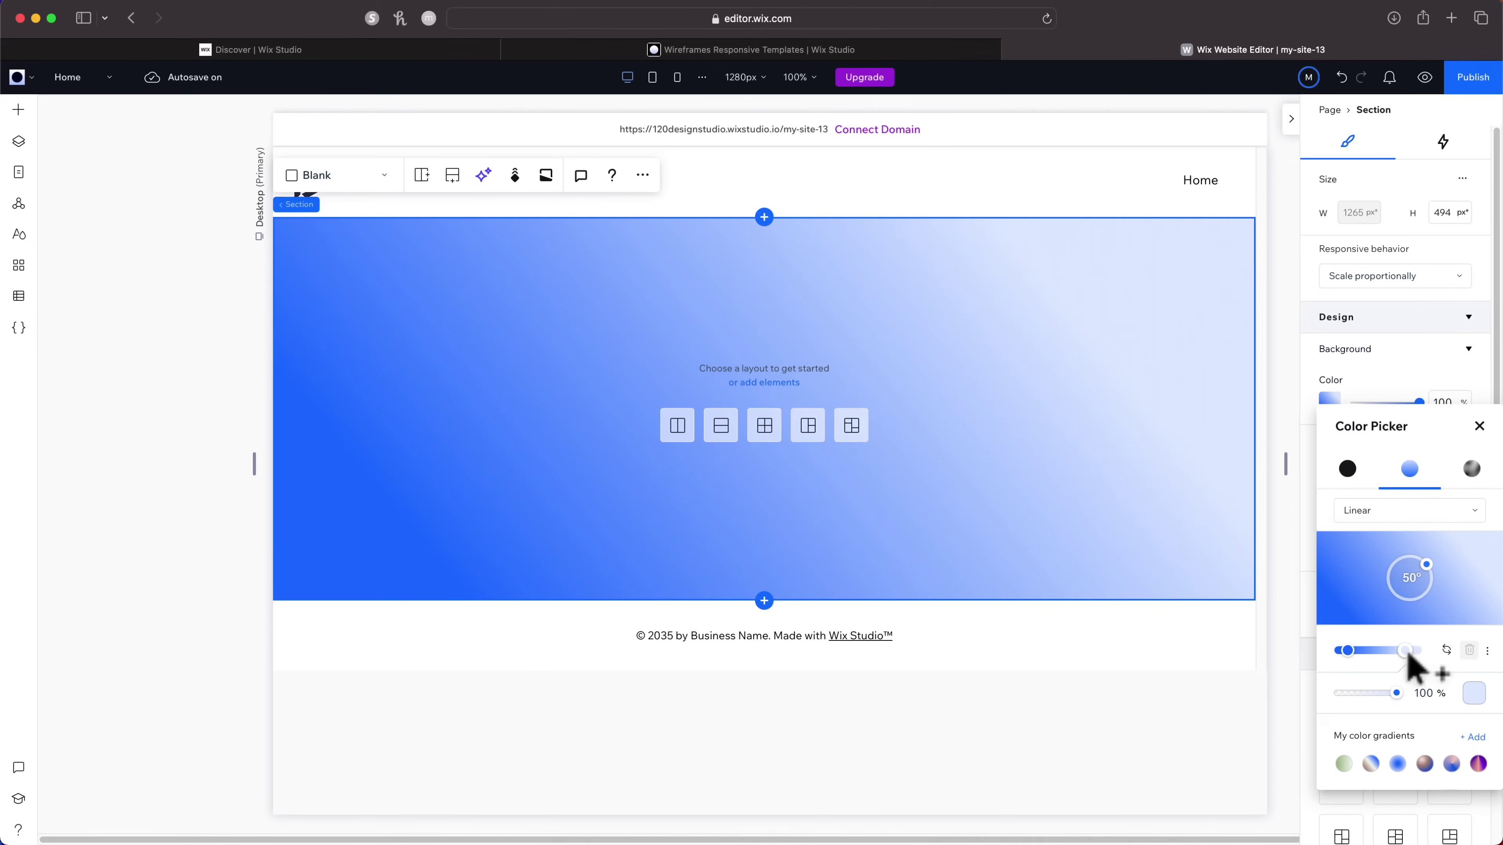
left_click_drag(1410, 663, 1331, 654)
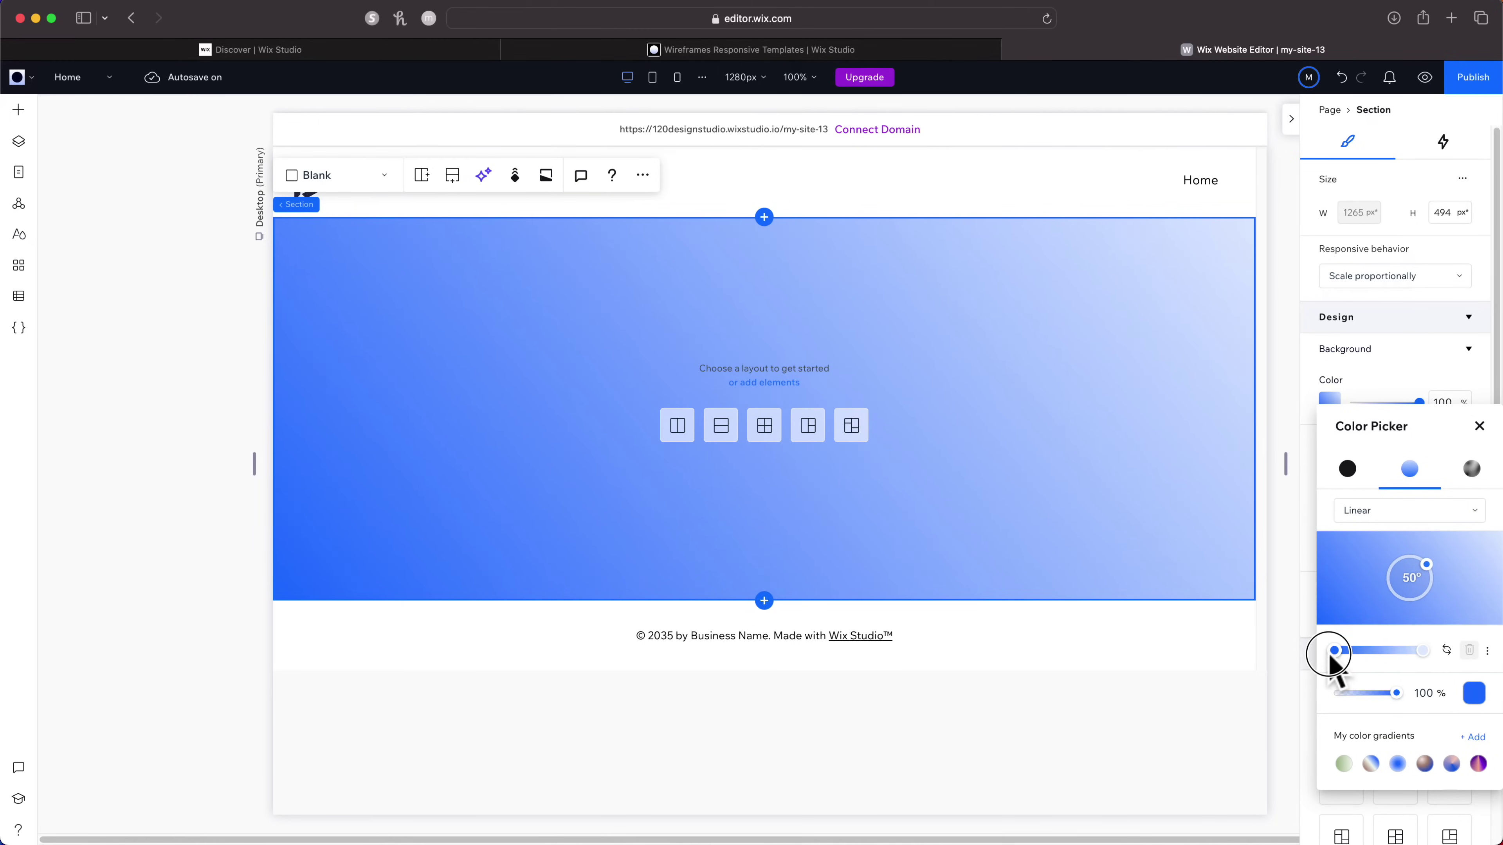
left_click(1372, 651)
left_click_drag(1374, 652, 1385, 651)
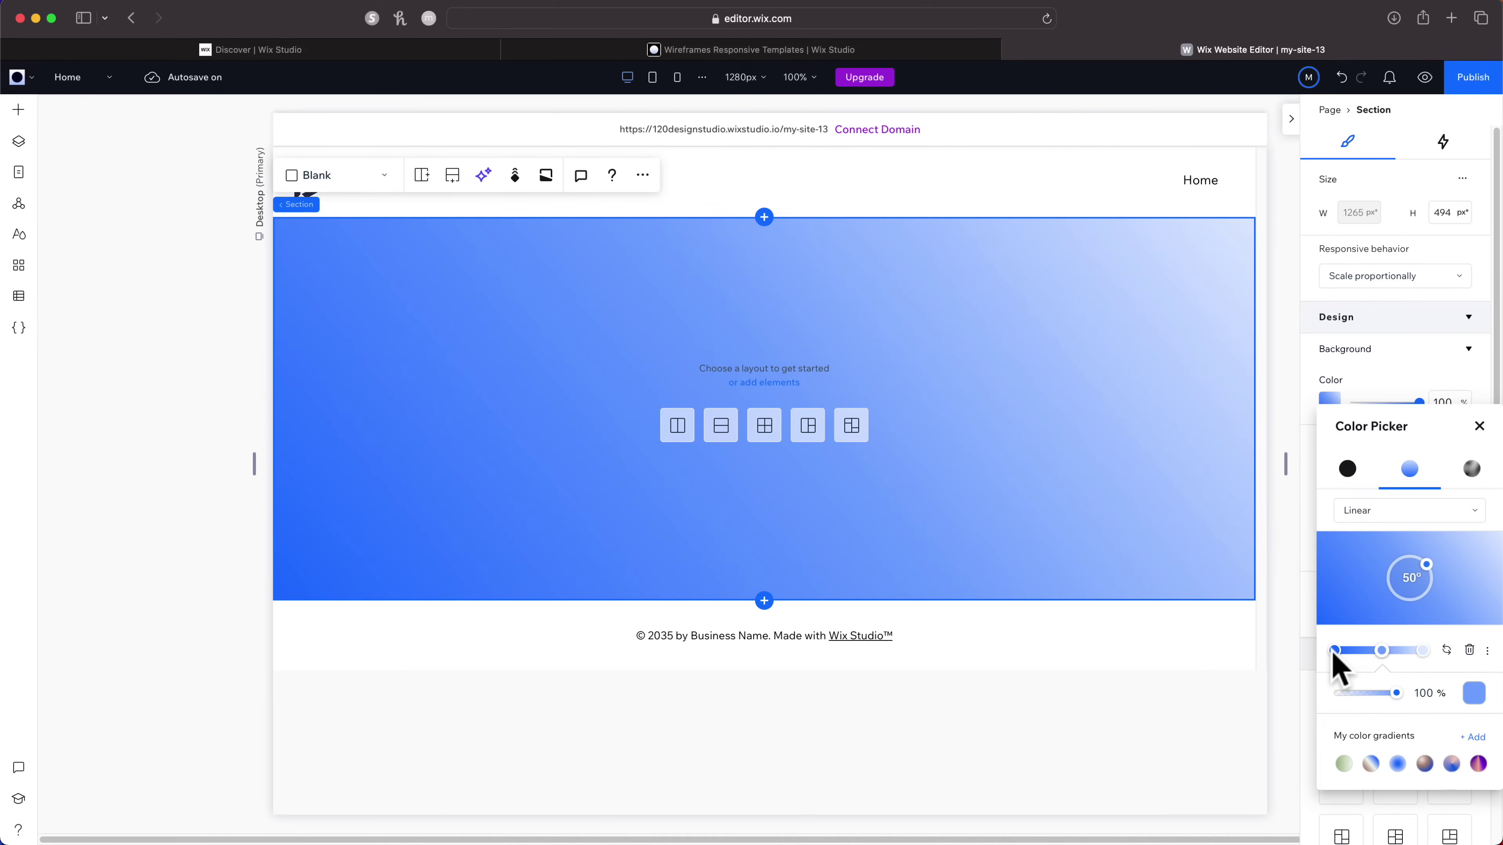
Set the first gradient stop to dark navy #222B70.
left_click(1473, 694)
left_click(1473, 616)
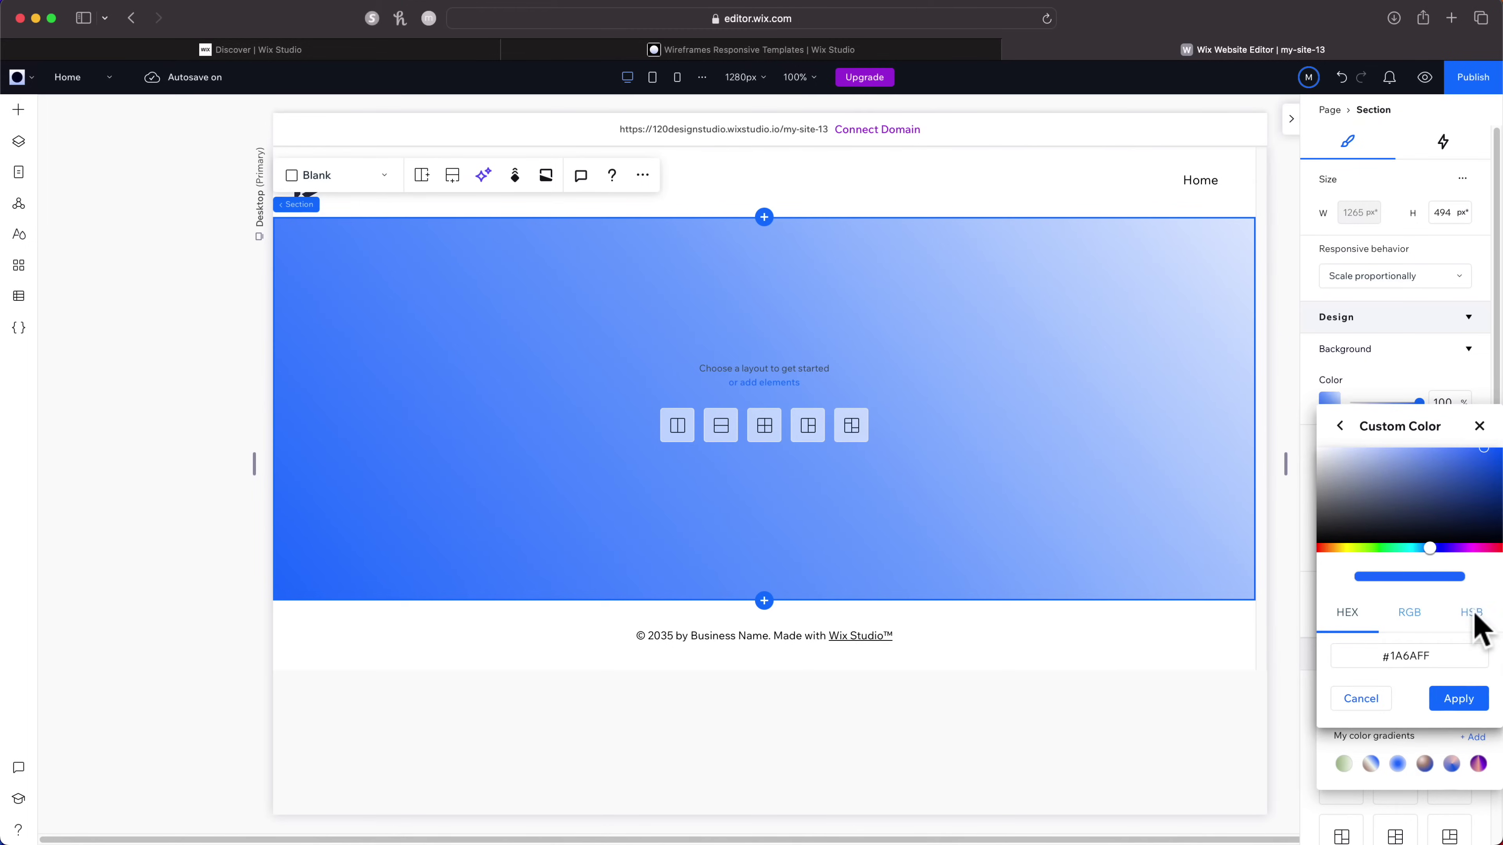
left_click(1423, 656)
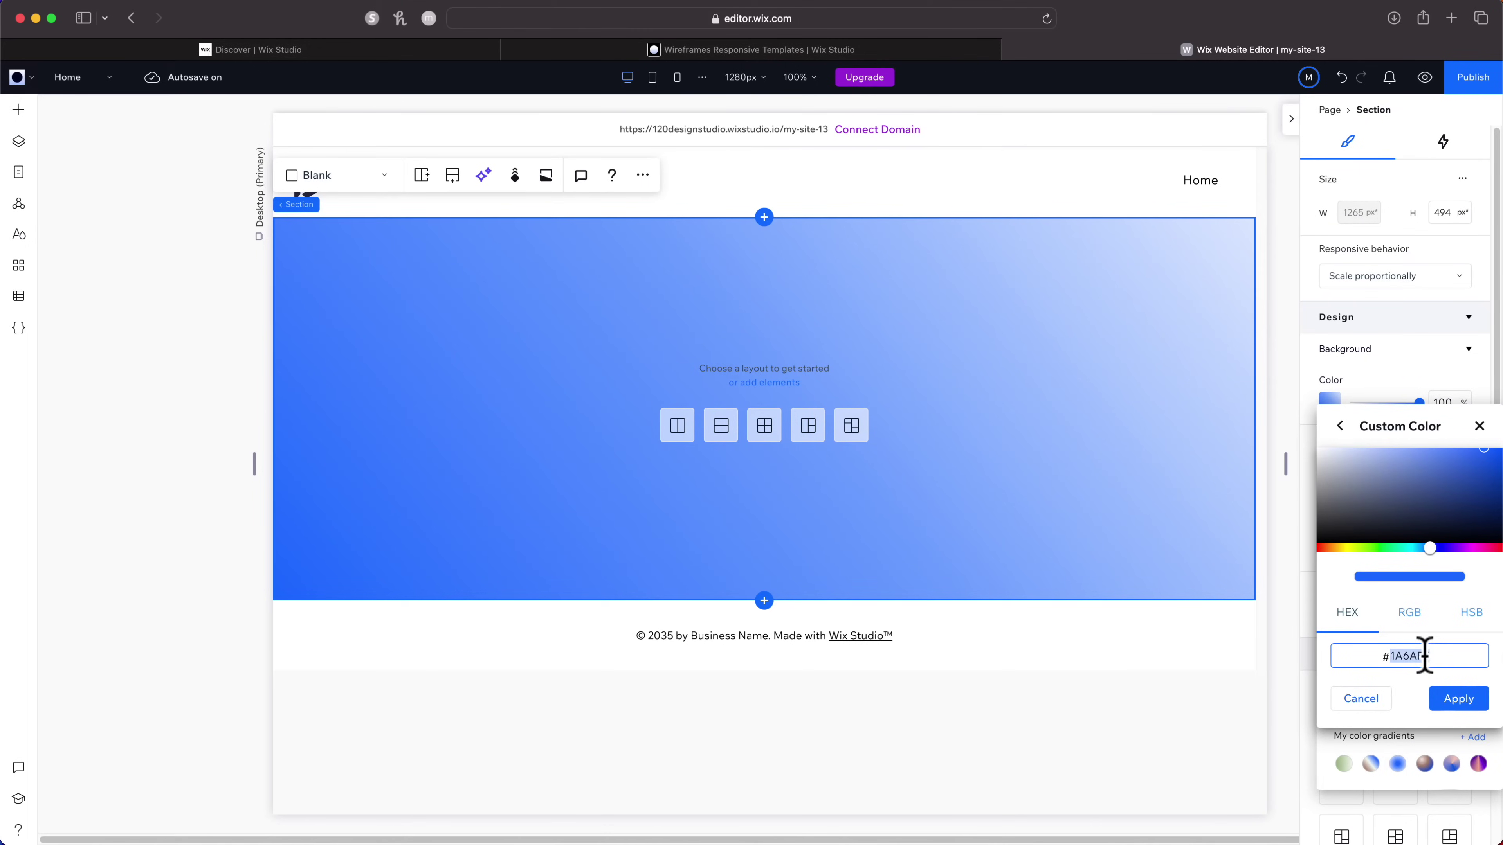
type("222B7")
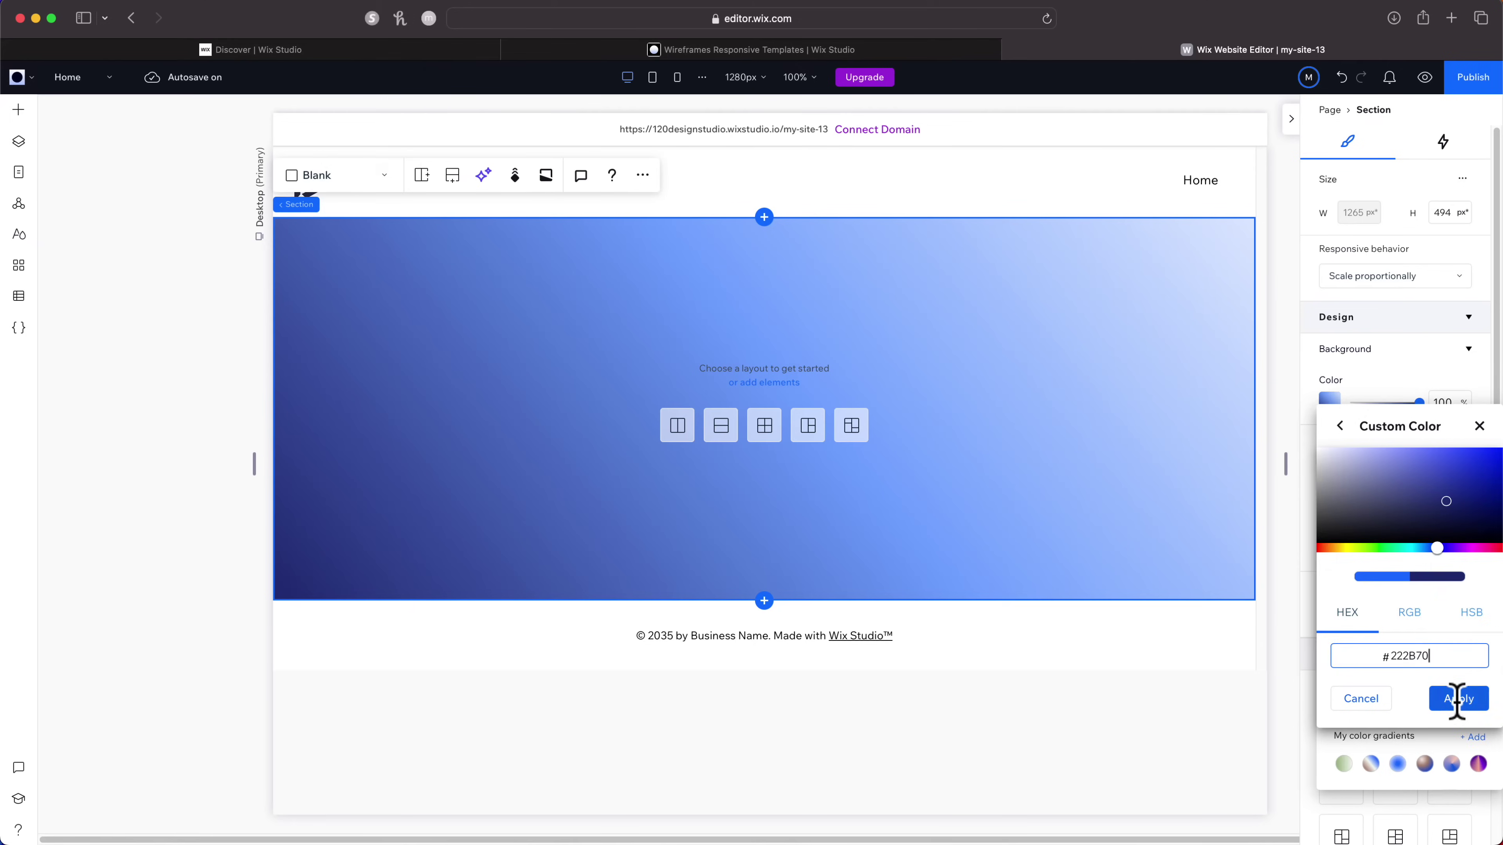
left_click(1456, 699)
Set the middle gradient stop to pink #E54875.
left_click(1384, 650)
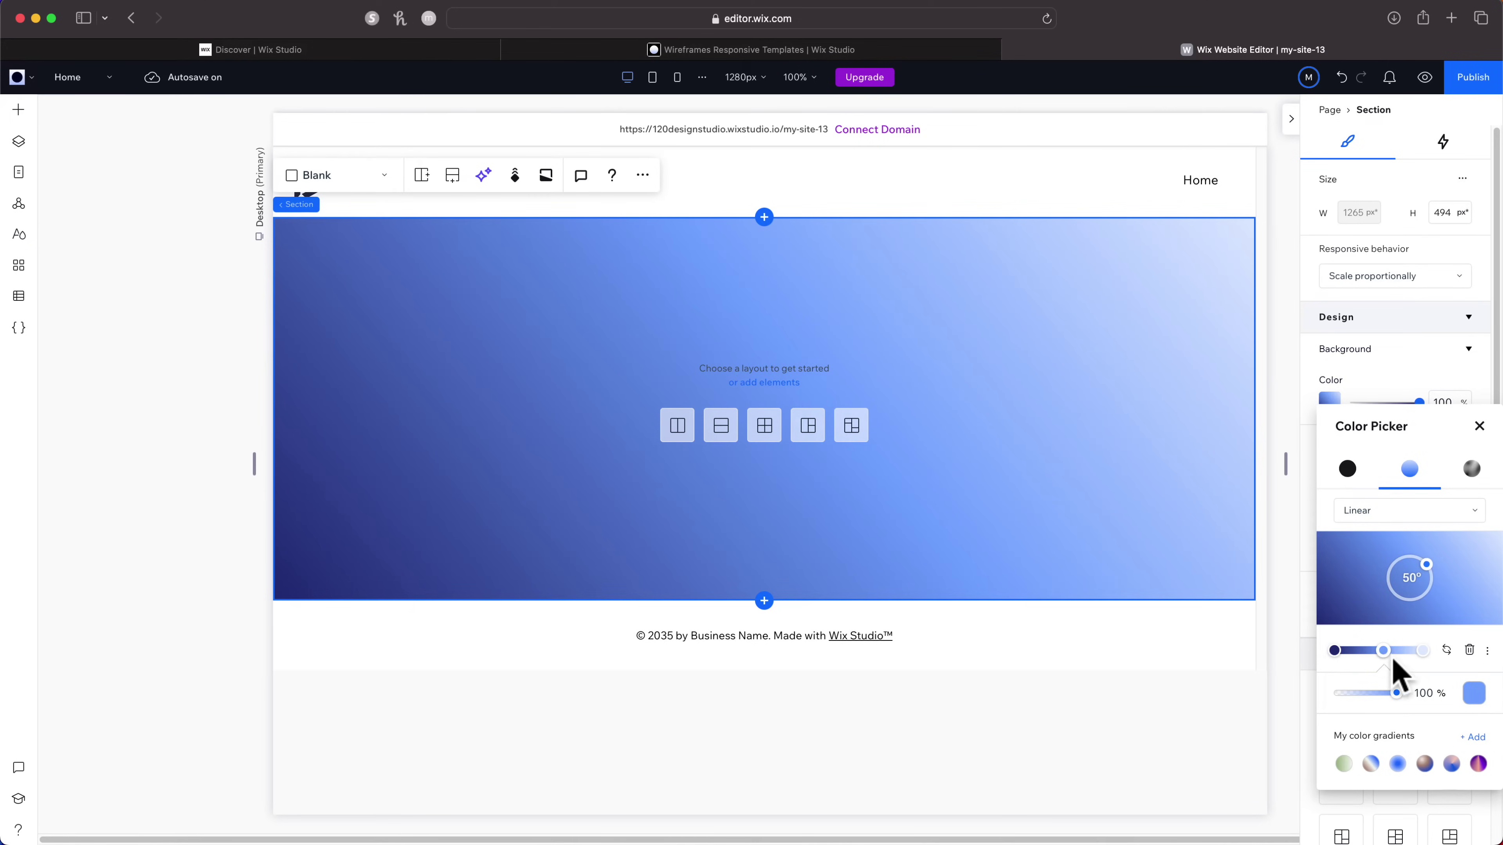
left_click(1475, 694)
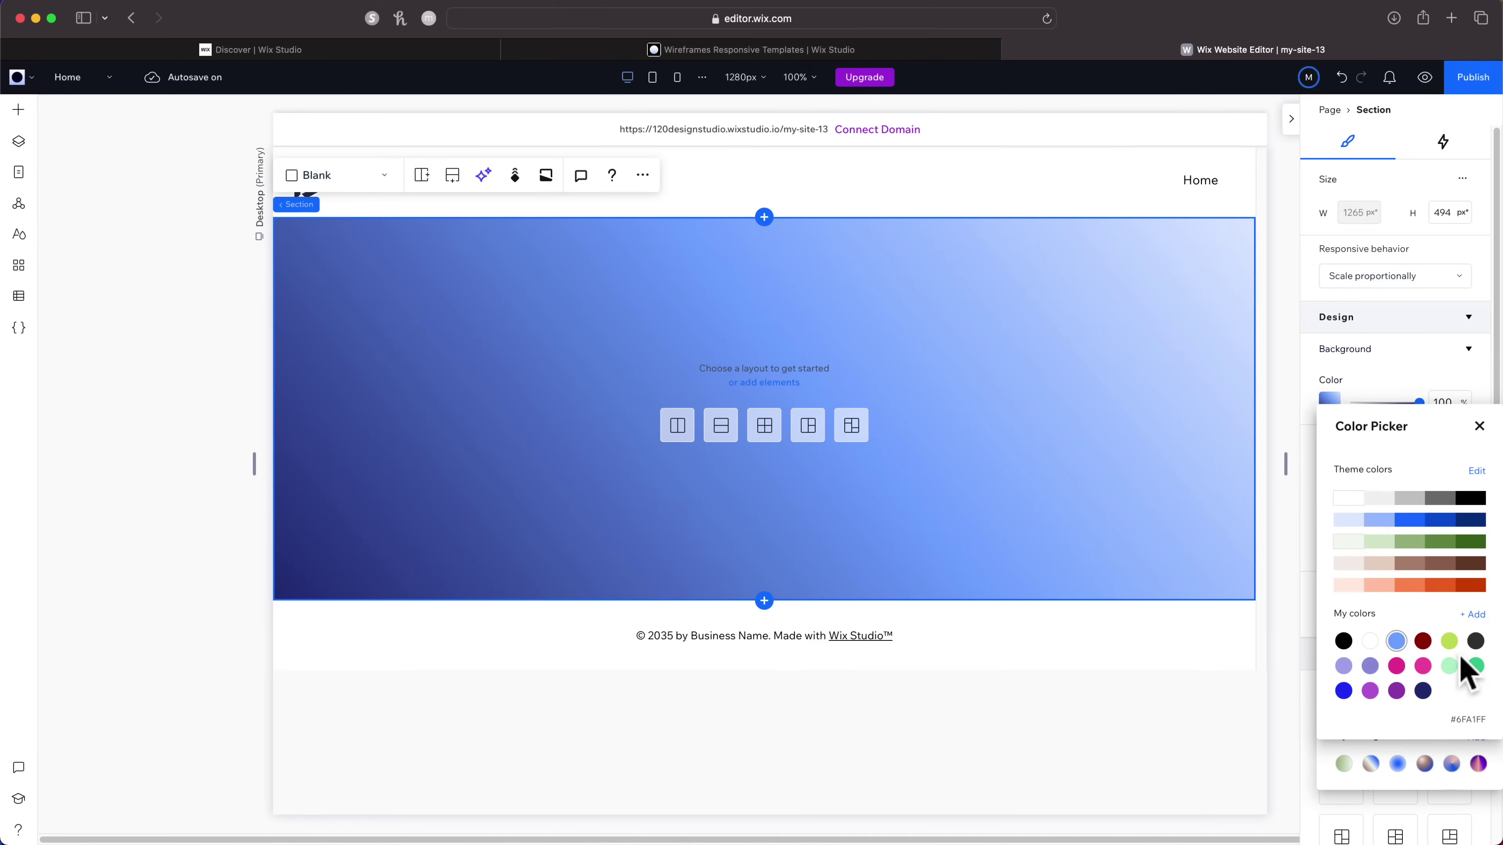
left_click(1478, 631)
left_click(1455, 657)
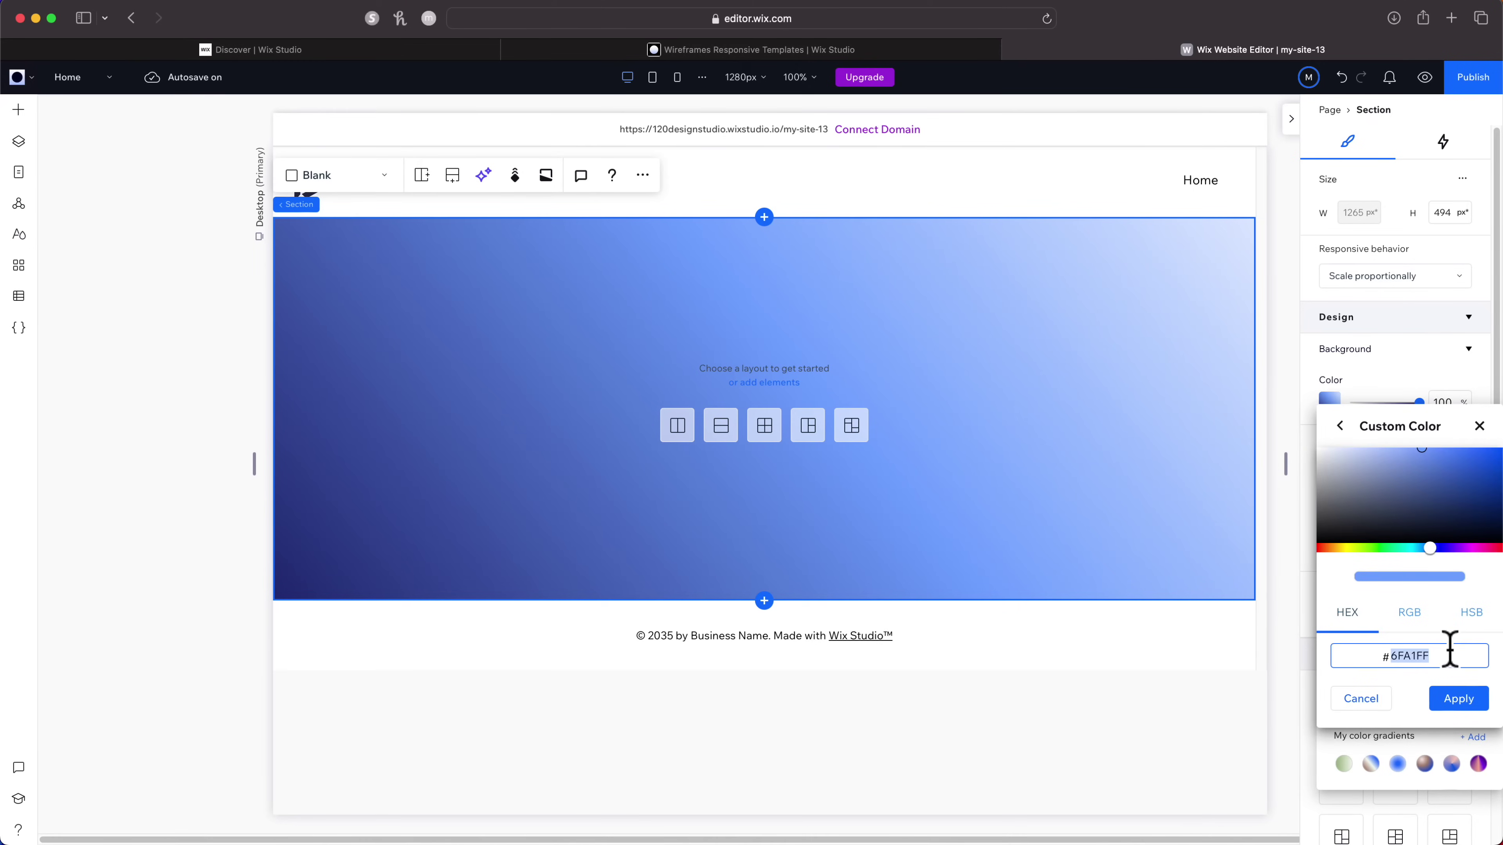
type("E54875")
left_click(1460, 699)
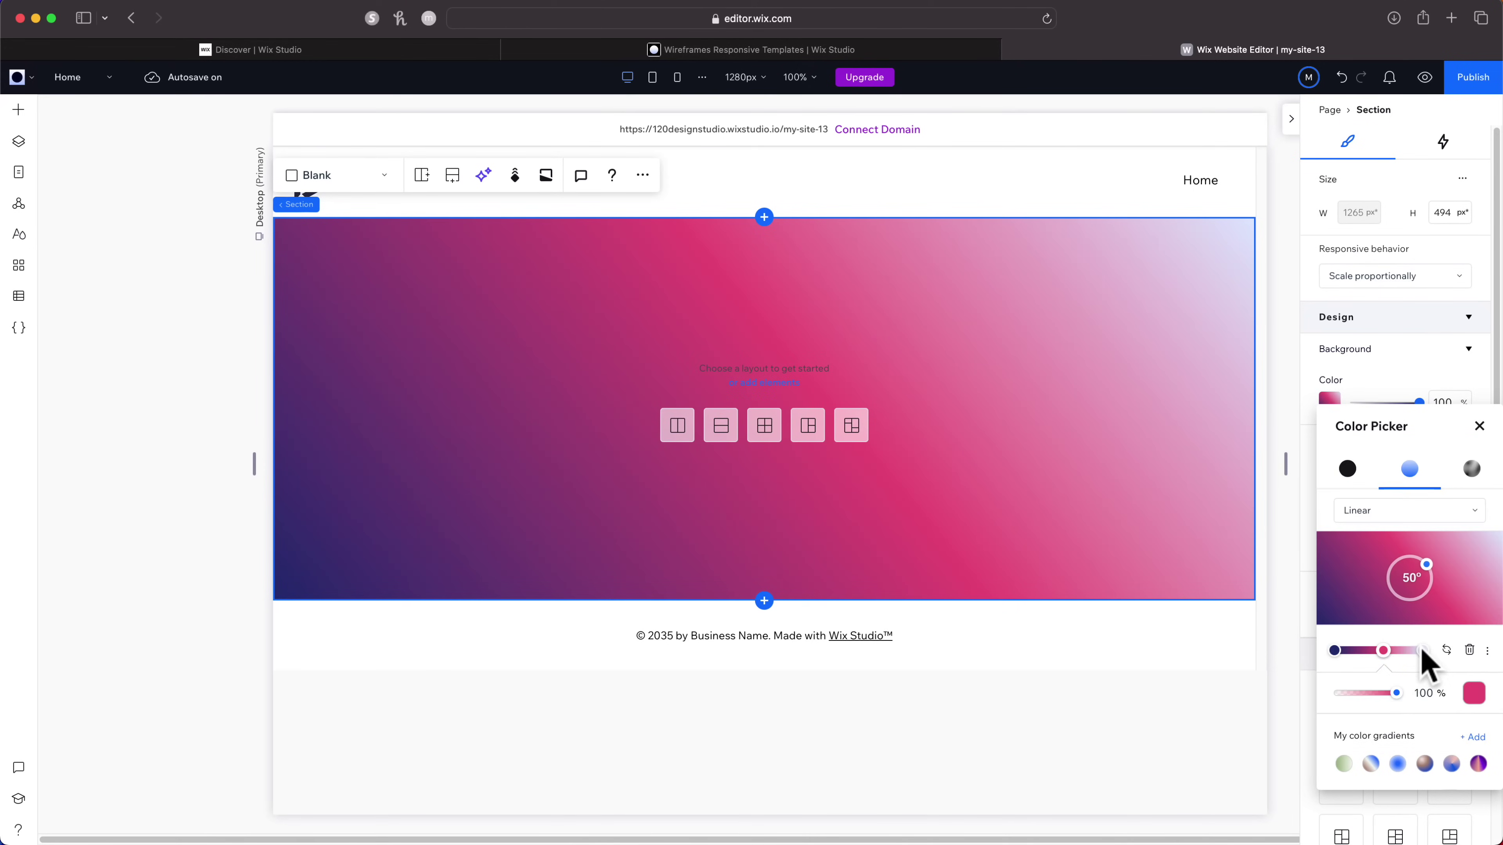
Make the end stop yellow, shift pink toward navy, and turn the gradient vertical with yellow on top.
left_click(1471, 694)
left_click(1449, 651)
key("super+v")
left_click(1459, 705)
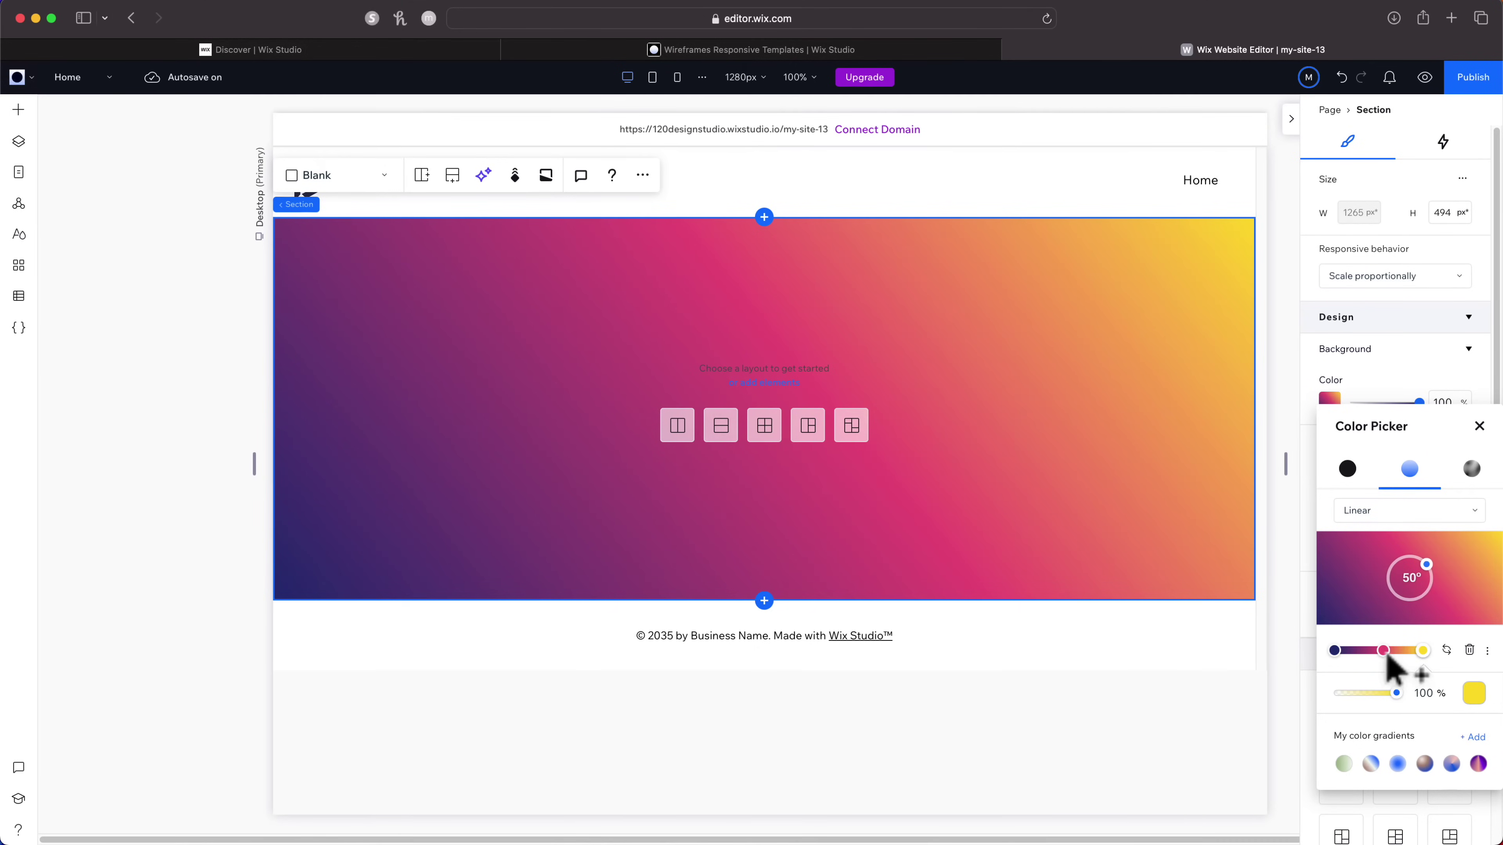
left_click_drag(1386, 657, 1373, 656)
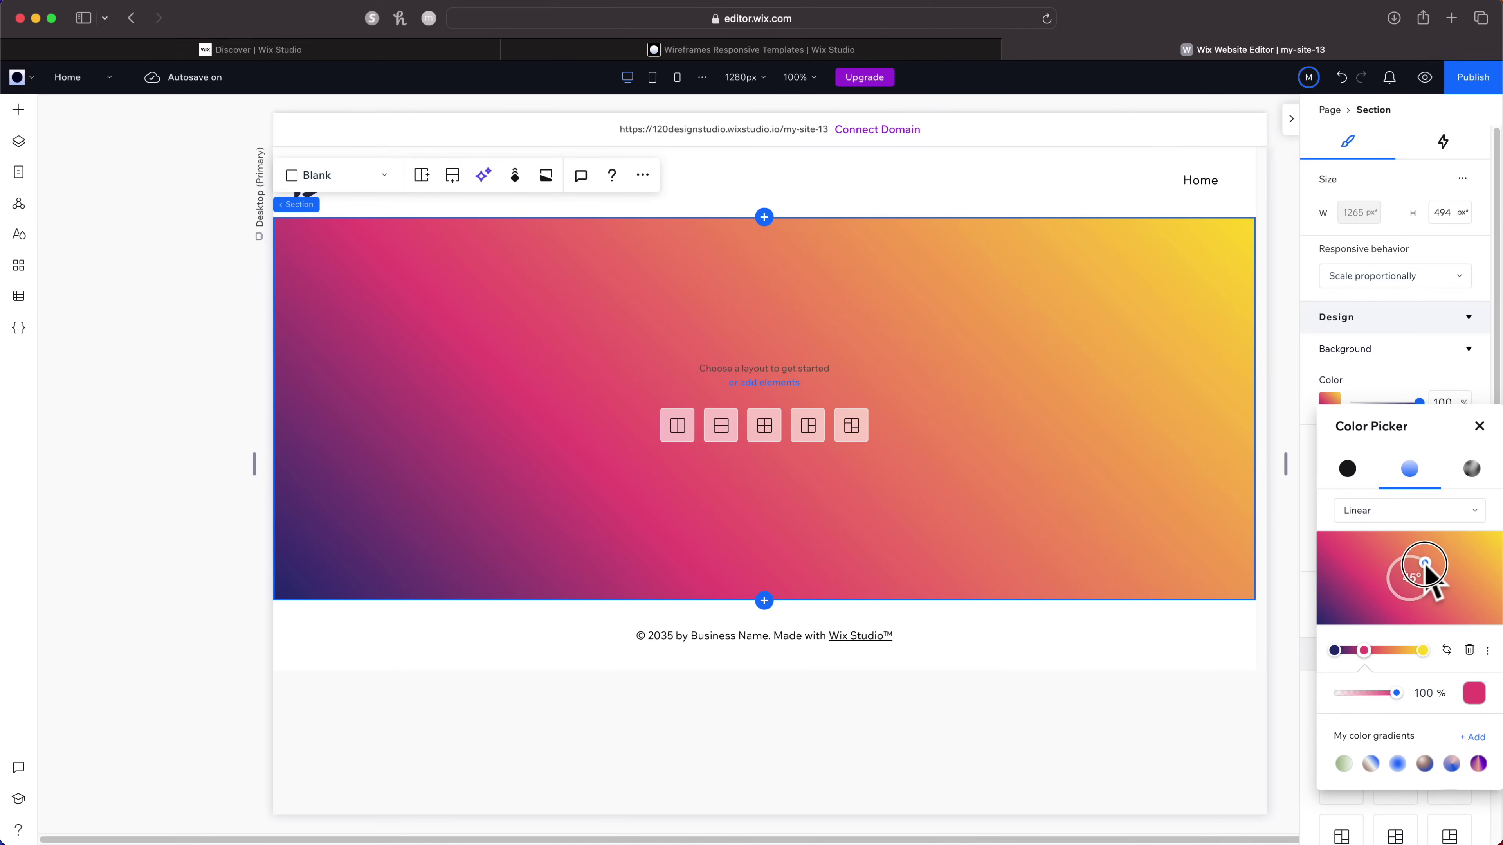
mouse_move(1426, 566)
left_mouse_down()
mouse_move(1423, 615)
mouse_move(1387, 578)
mouse_move(1411, 560)
left_mouse_up()
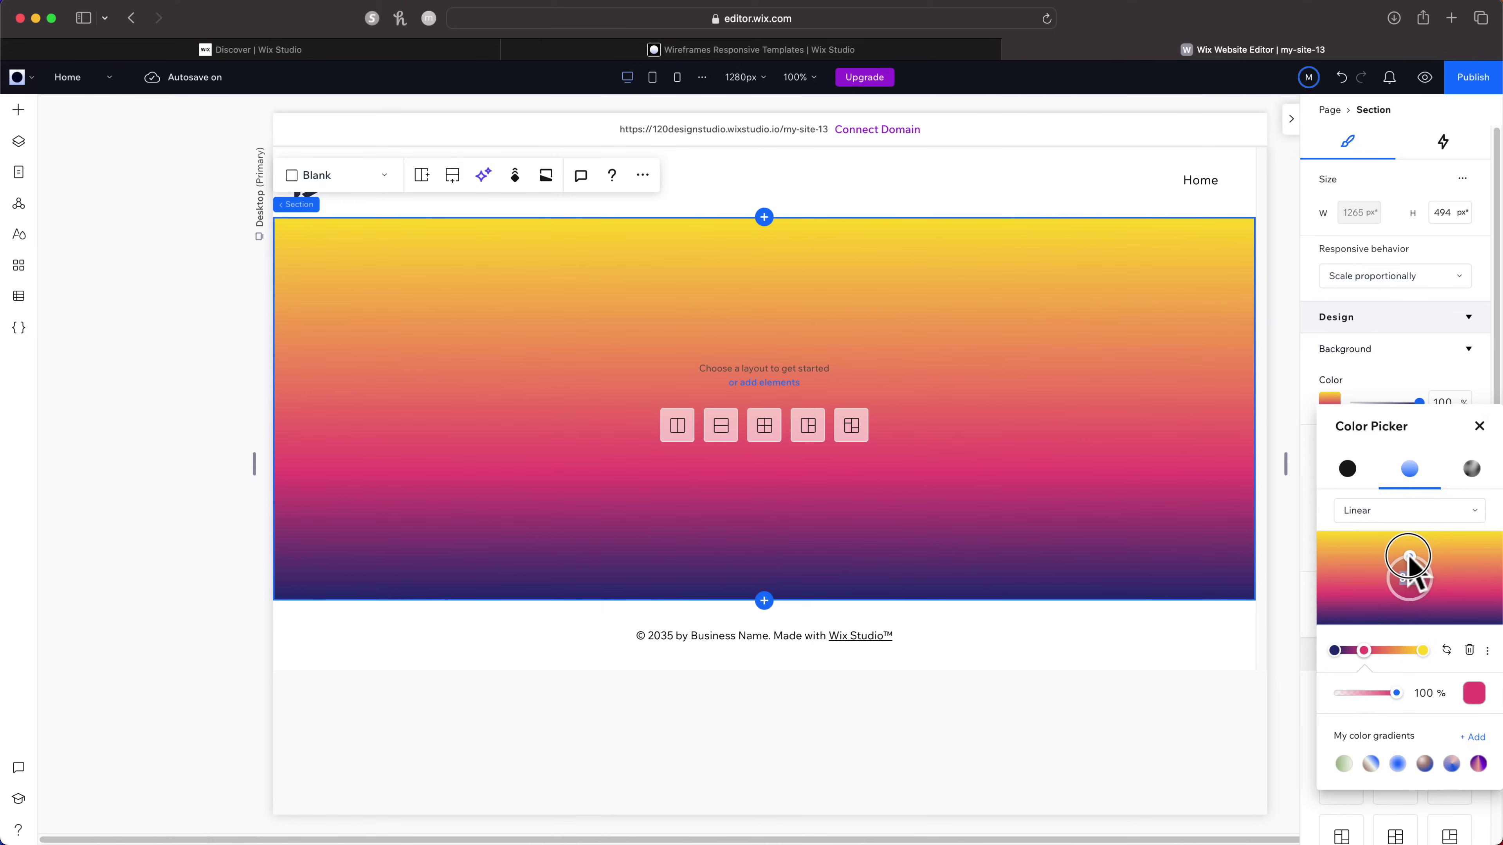
left_click(1446, 650)
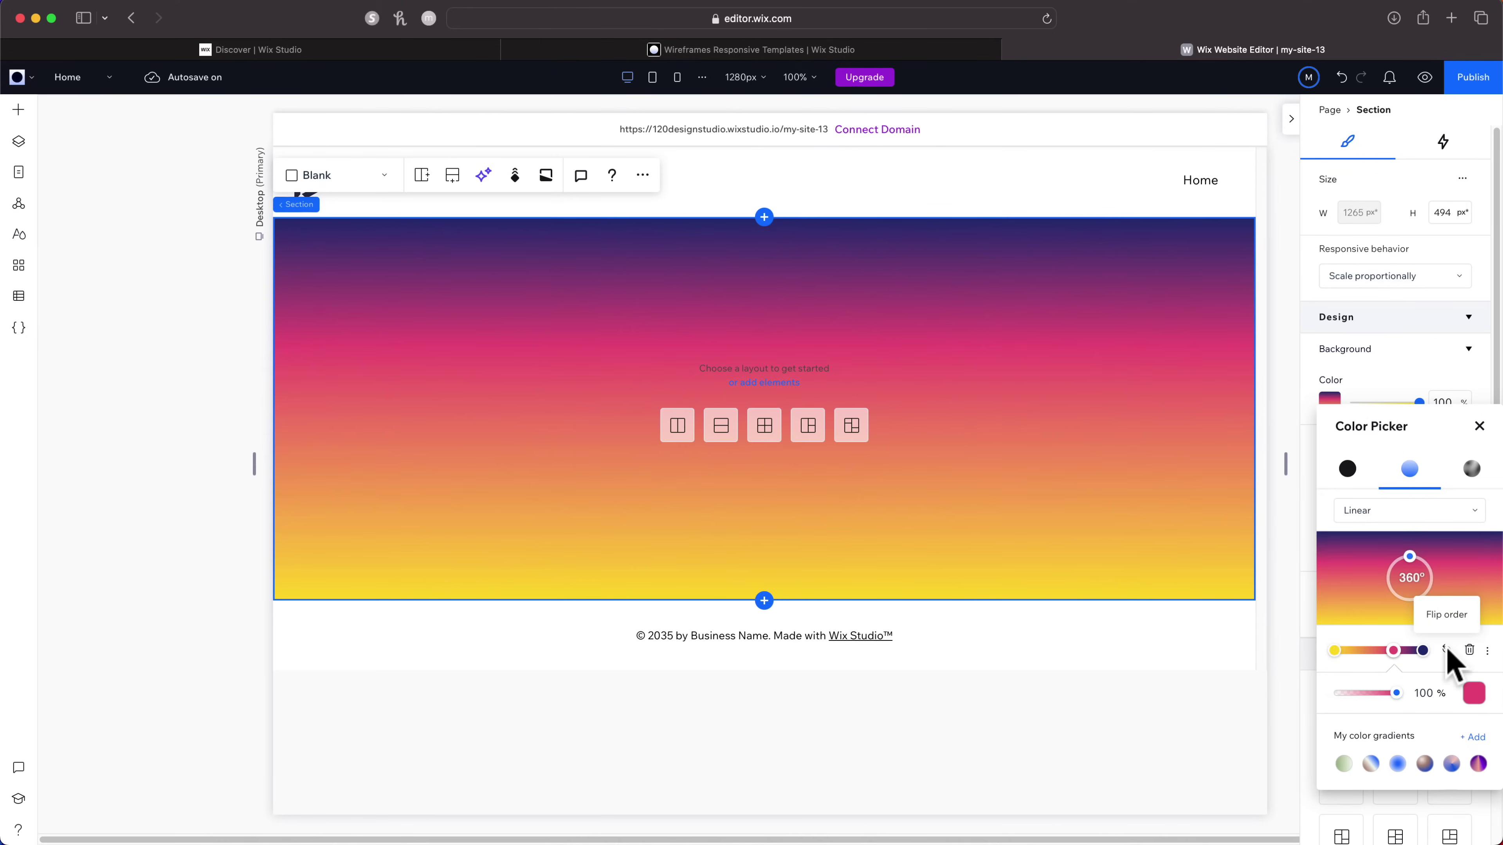
left_click(1446, 650)
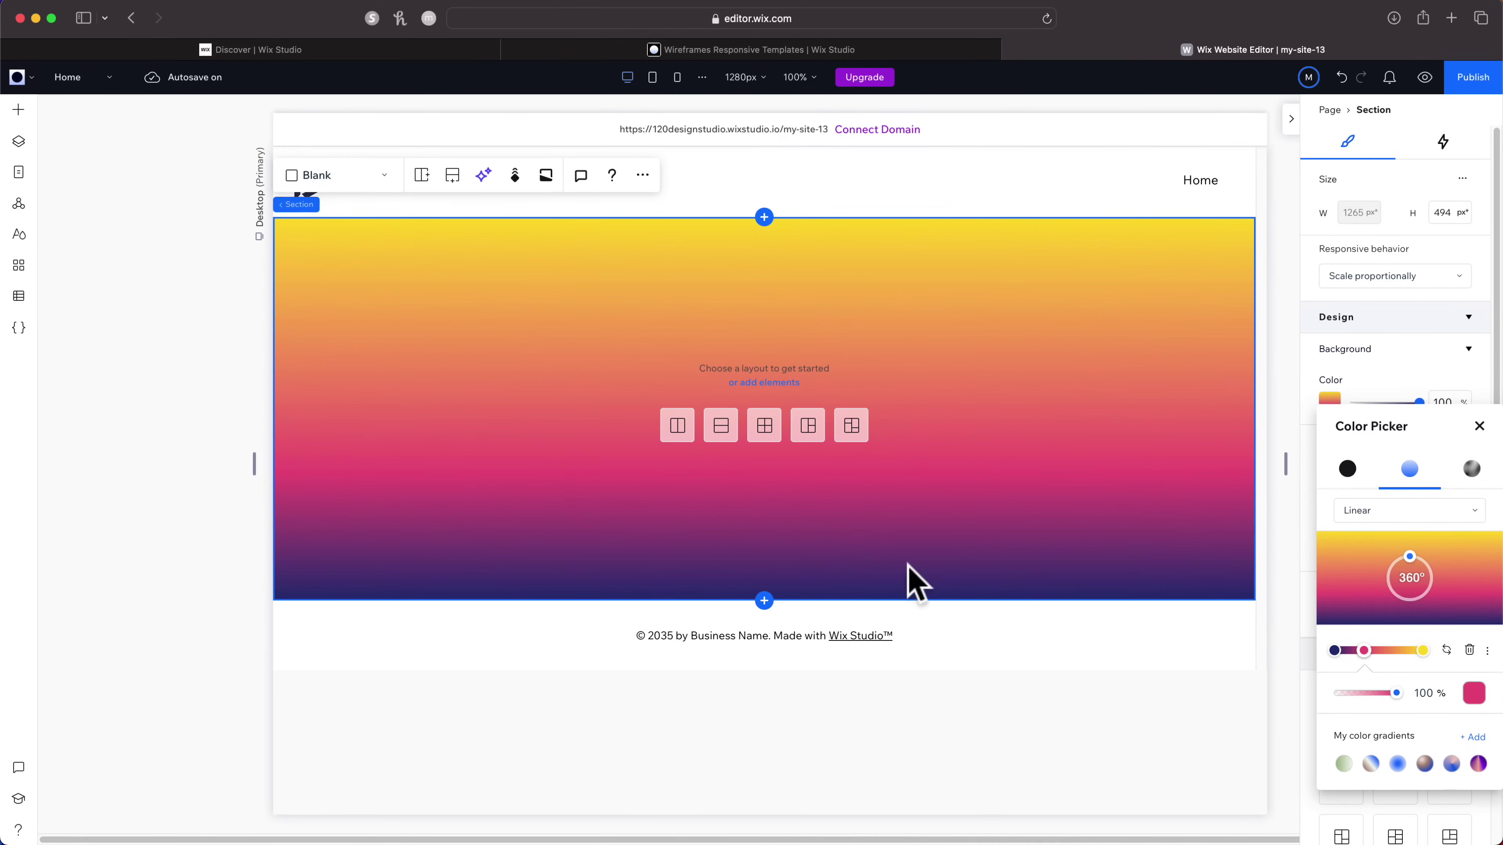
key("Escape")
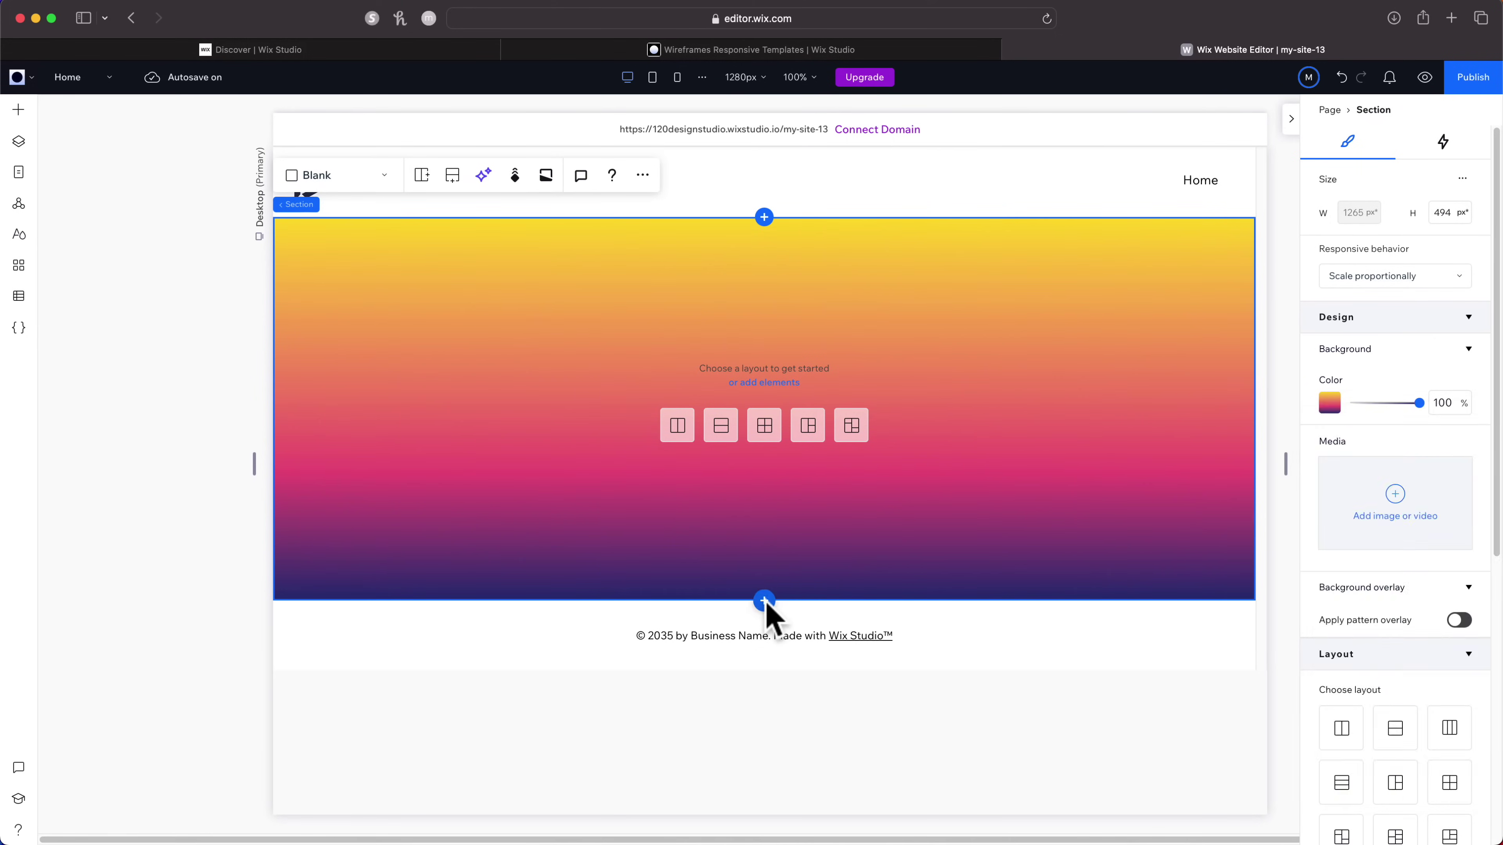
Add a blank section below the hero with a dark navy background, then preview the site.
left_click(764, 602)
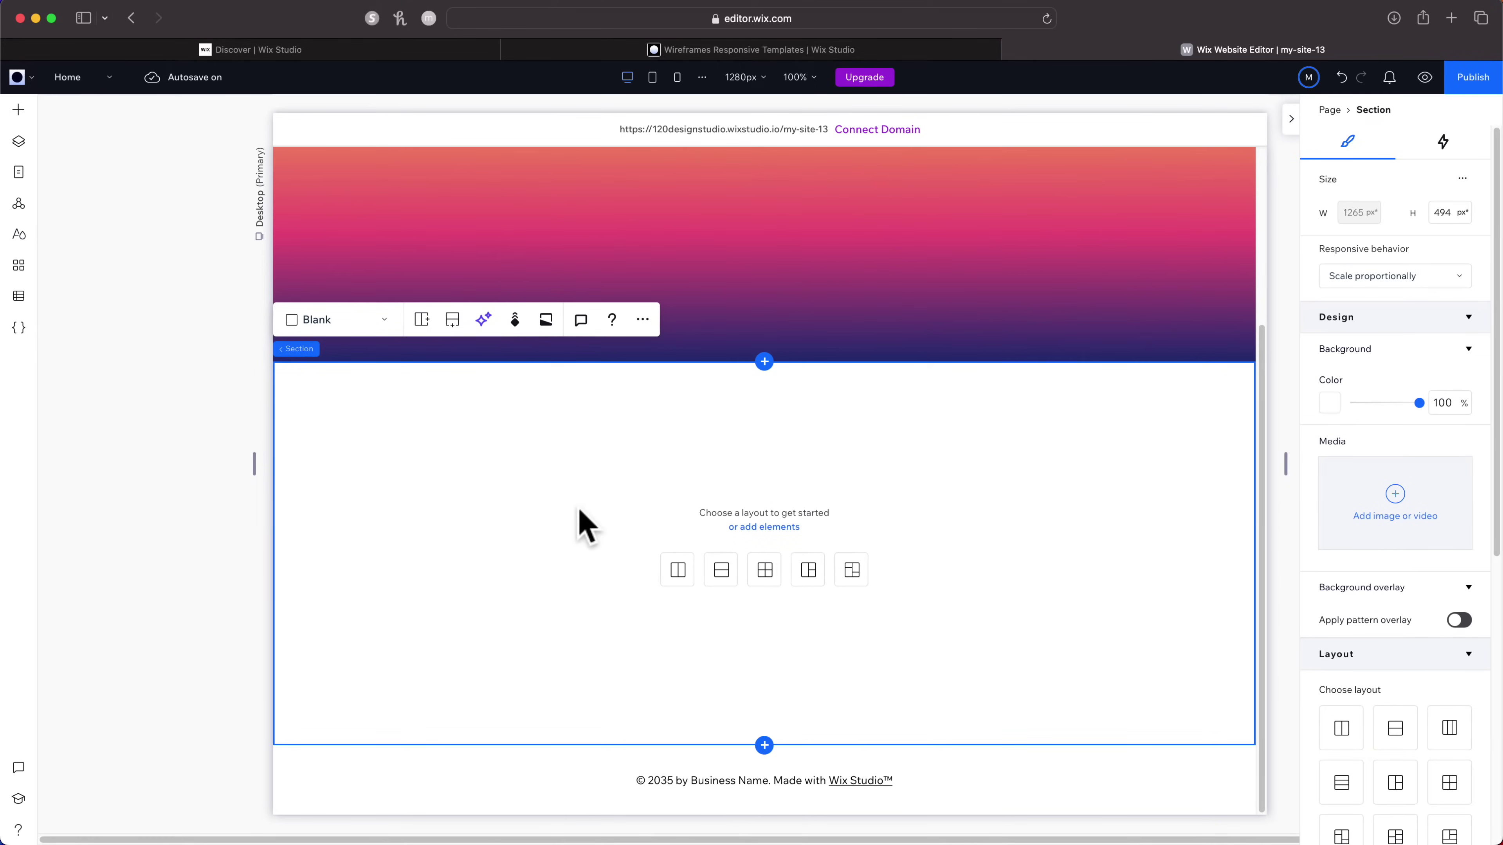
left_click(1330, 403)
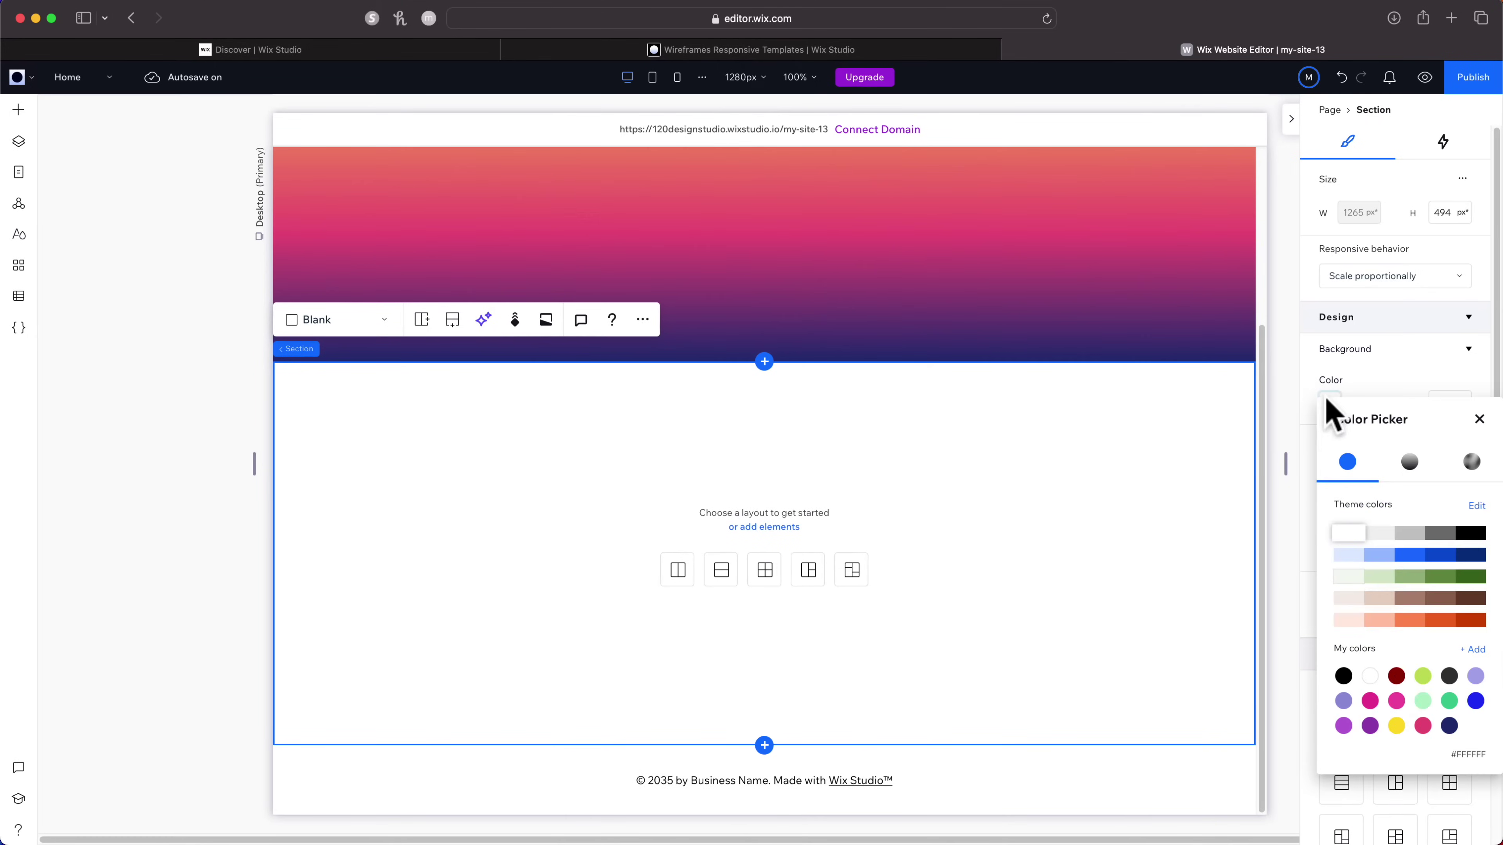
left_click(1449, 725)
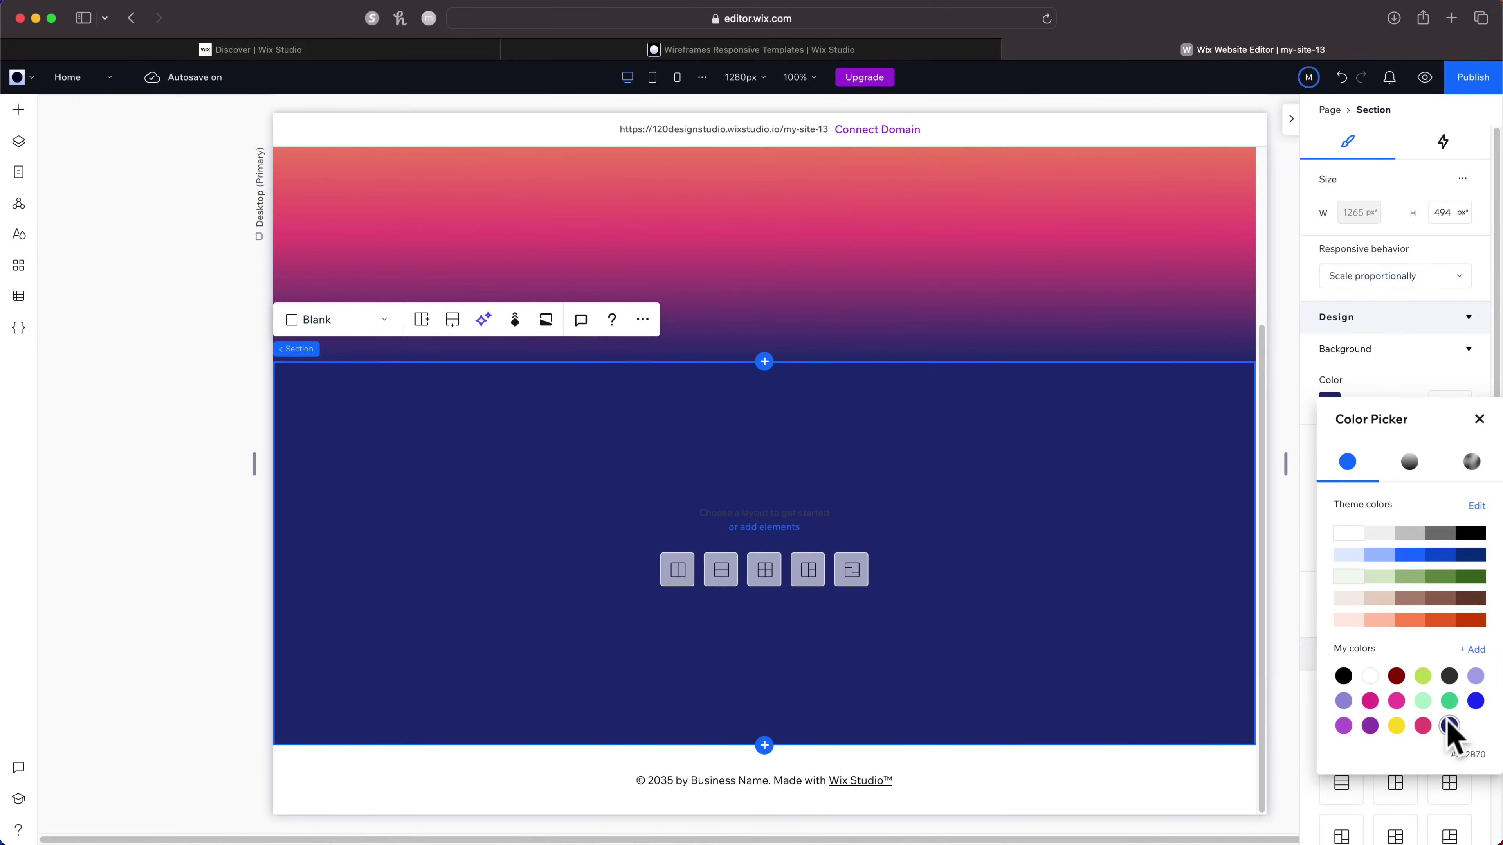
left_click(1424, 77)
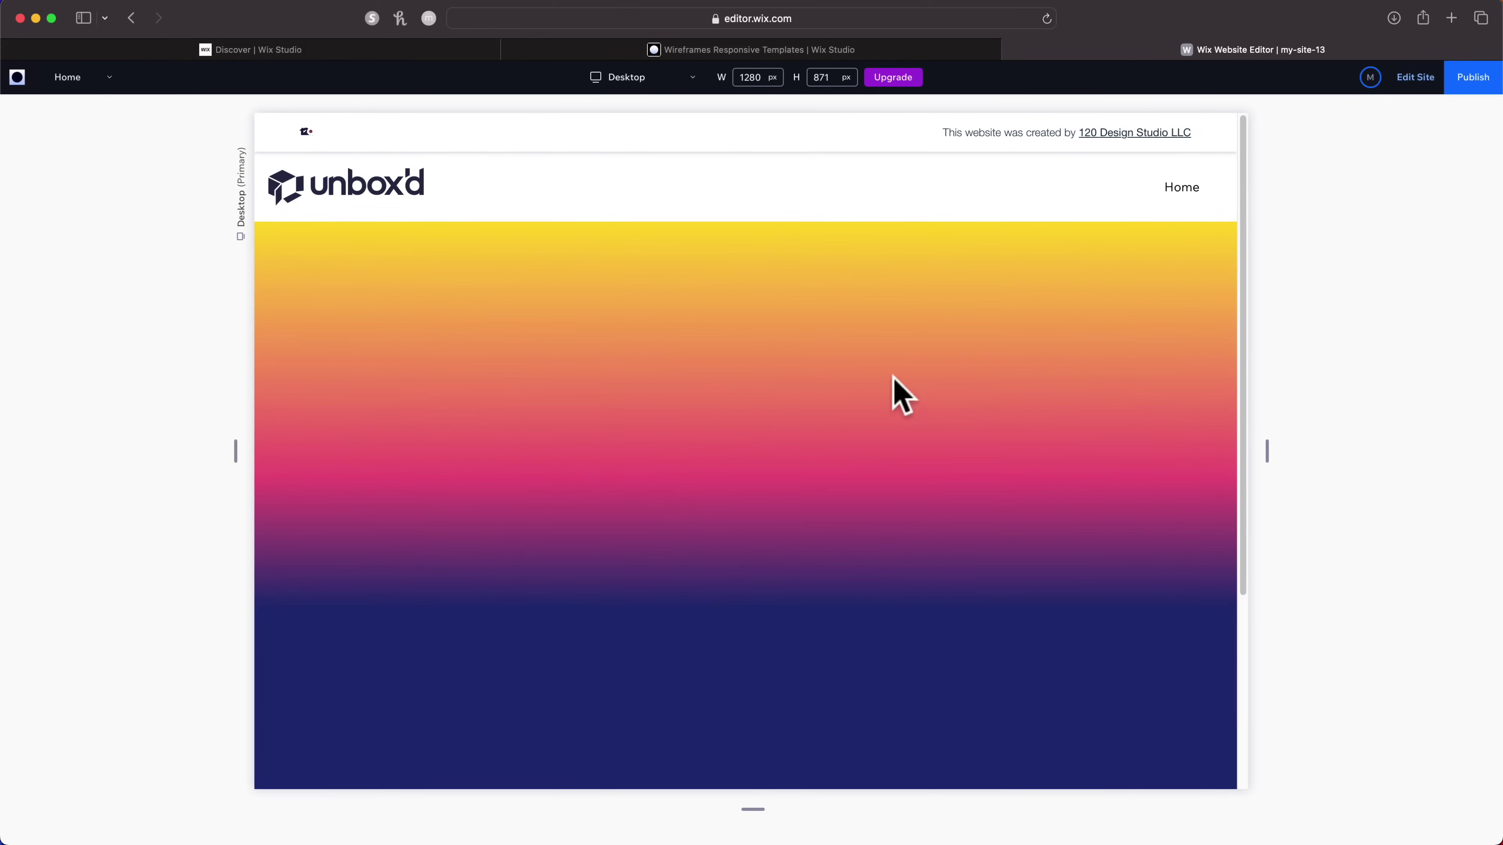
scroll(731, 434, "down", 5)
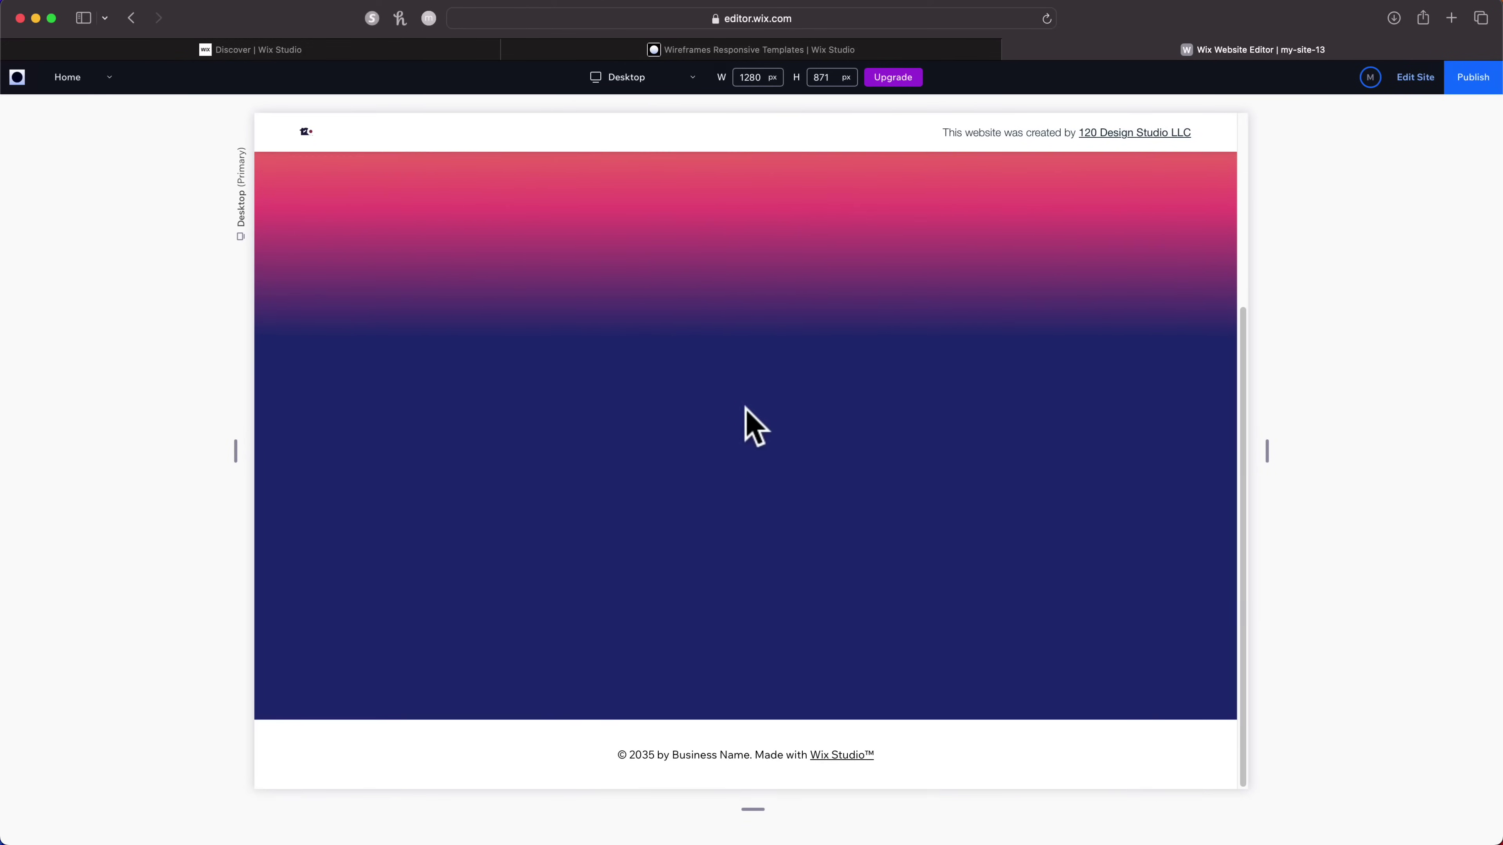
scroll(746, 409, "up", 5)
Back in the editor, make the lower section's background white.
left_click(1411, 78)
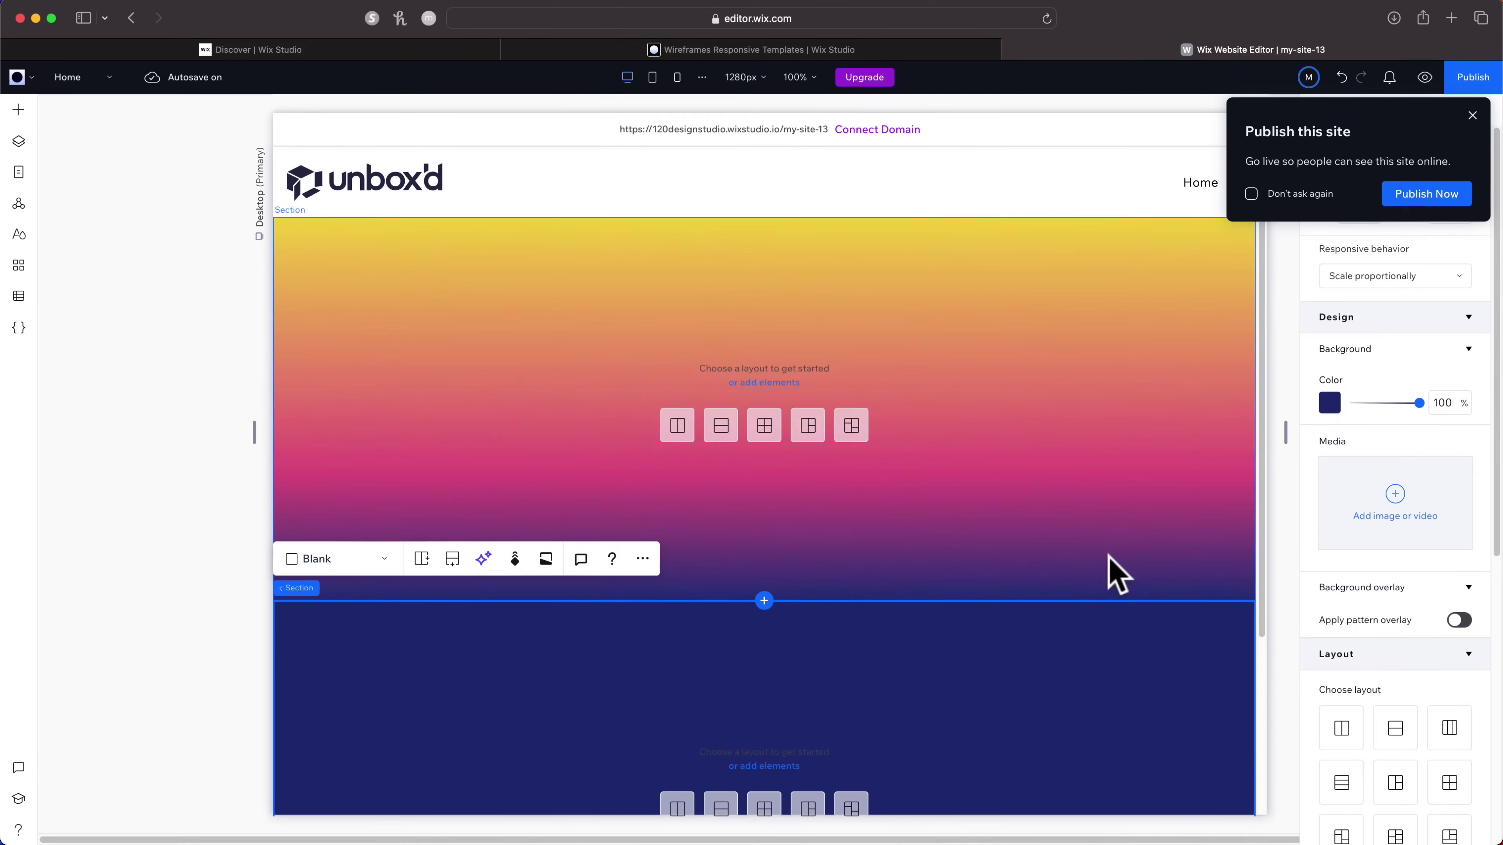
left_click(1329, 397)
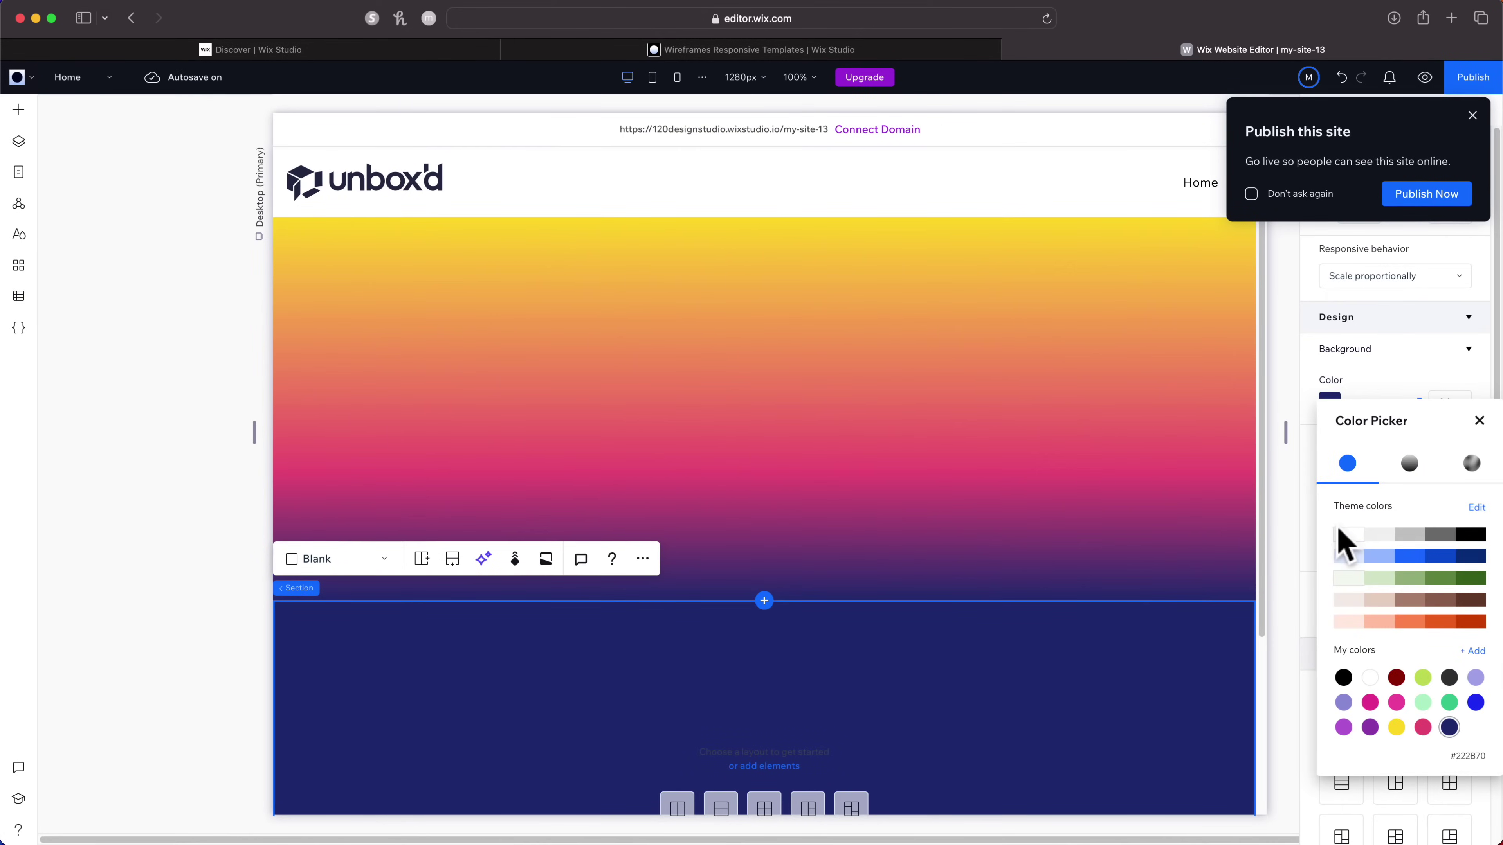
left_click(1341, 535)
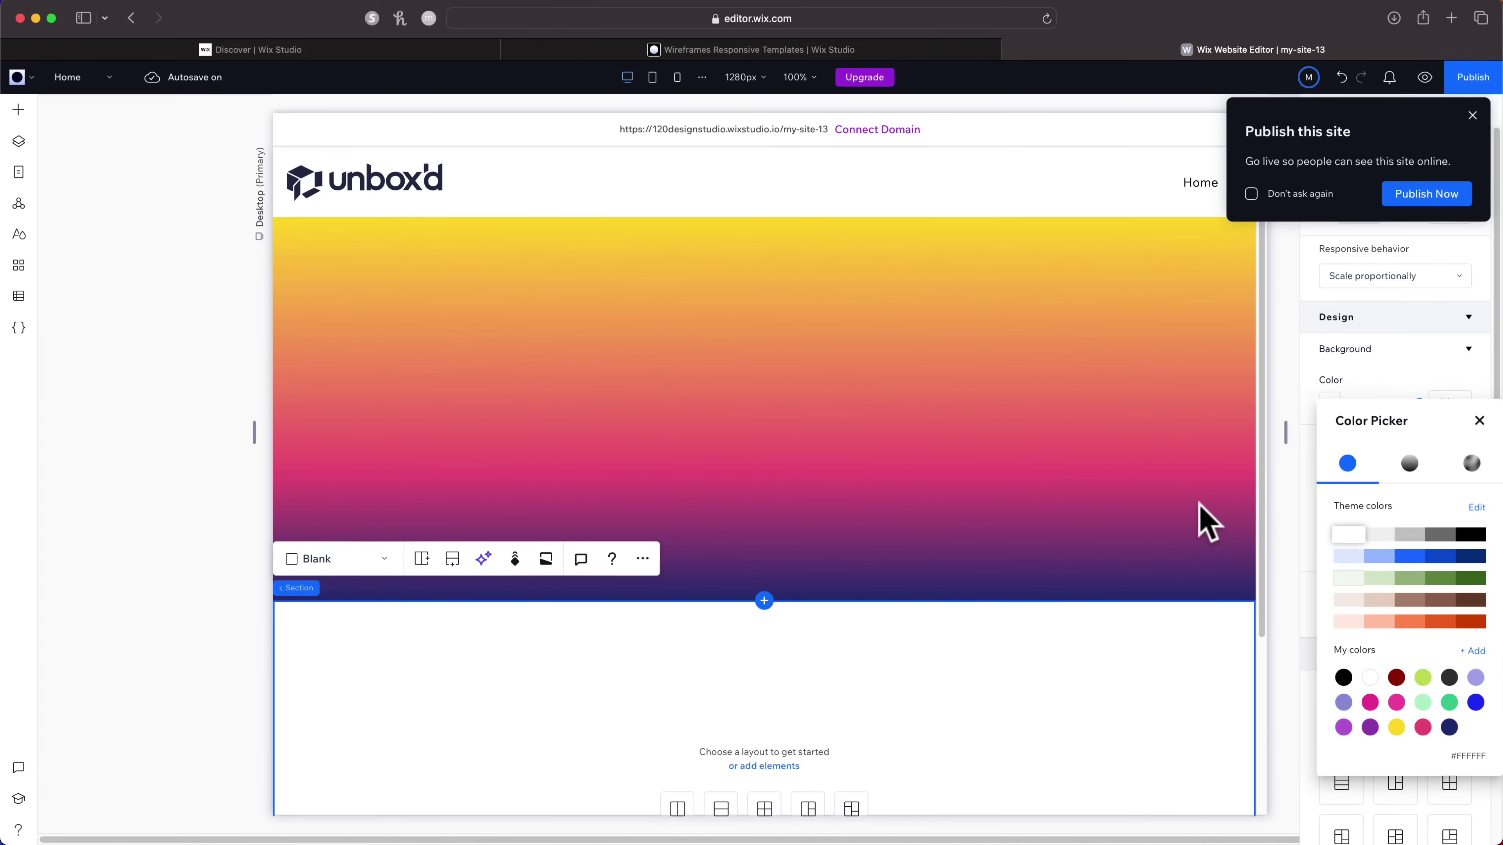
Rotate the hero gradient to a 45° diagonal and save it to My color gradients.
left_click(1205, 521)
left_click(1328, 402)
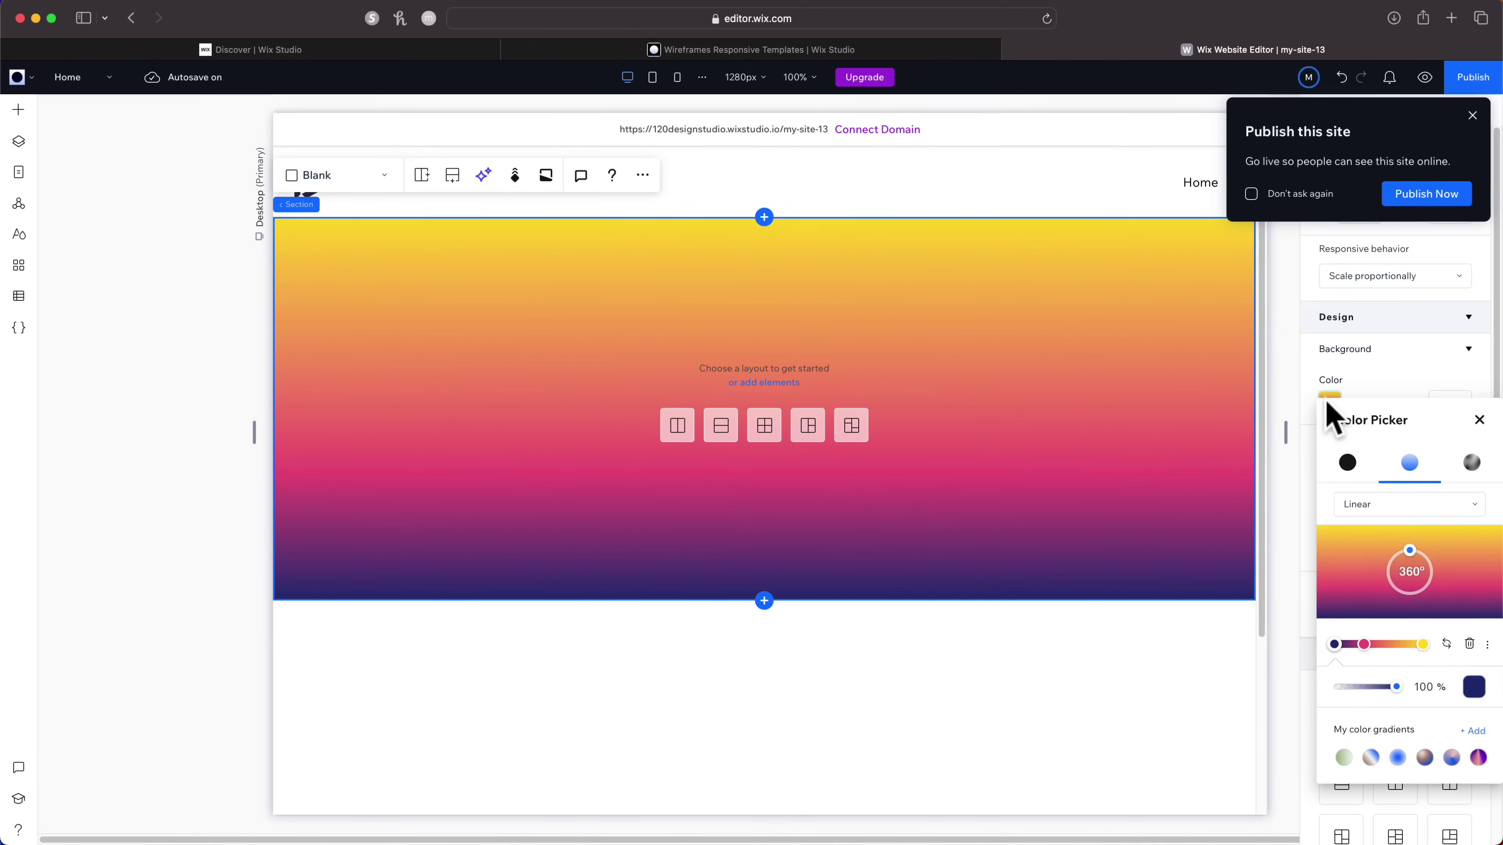
left_click_drag(1410, 545, 1427, 558)
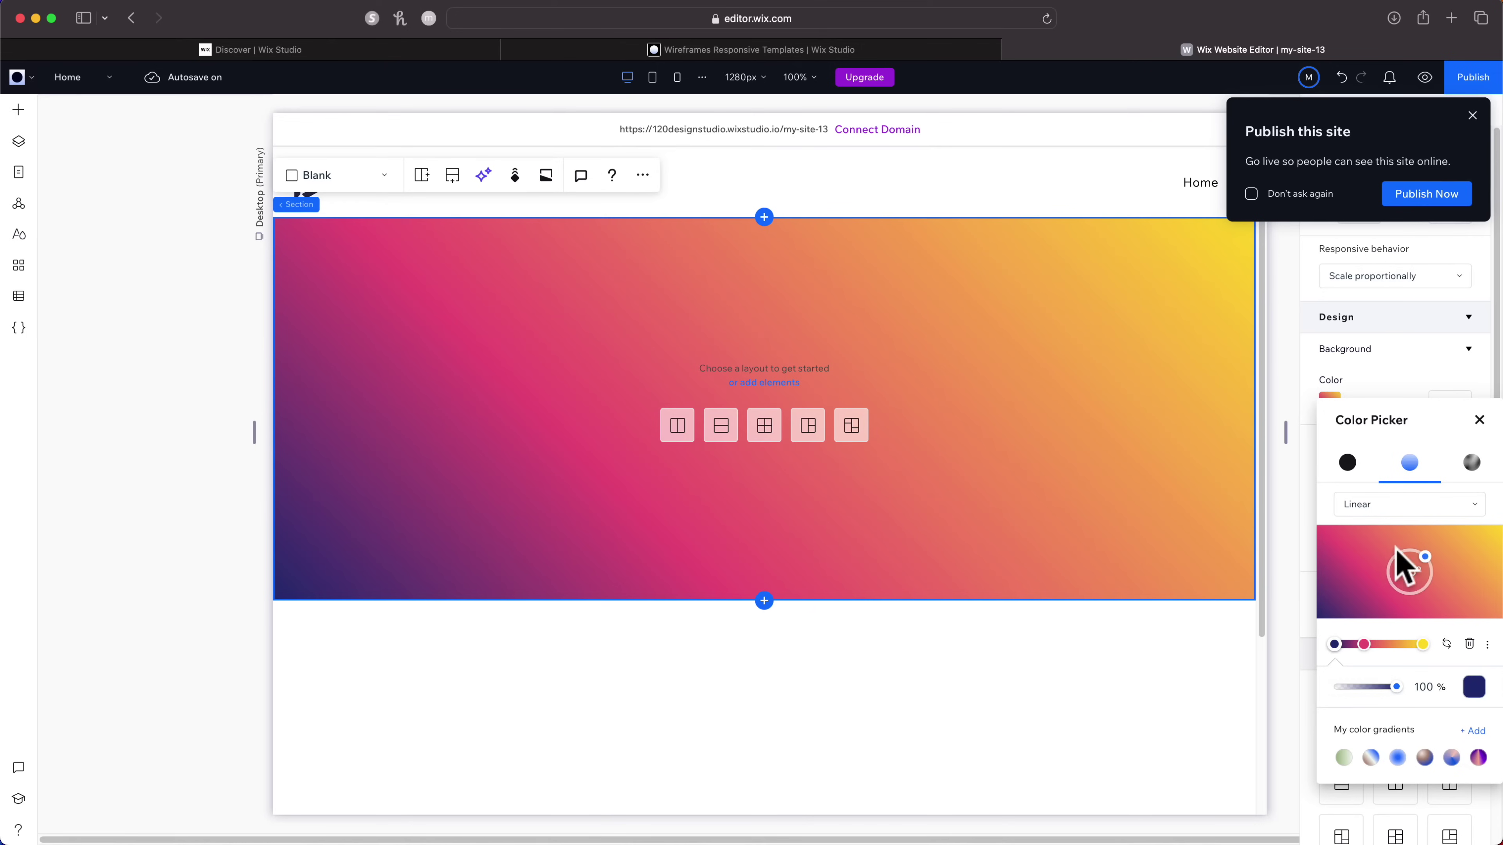
left_click(1474, 733)
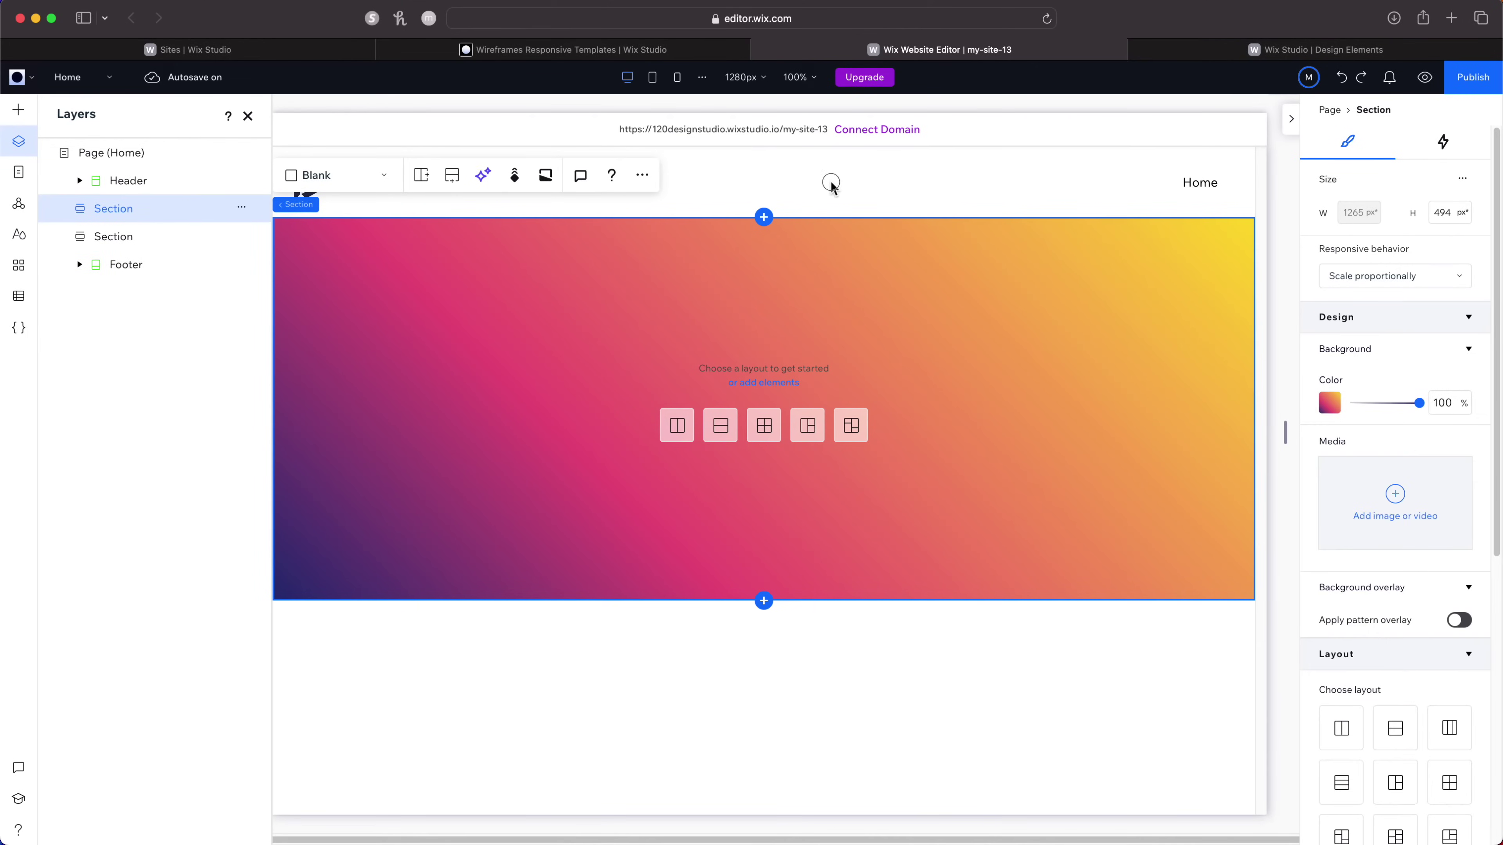
Pin the site header so it stays fixed in place.
left_click(832, 184)
scroll(1325, 639, "down", 5)
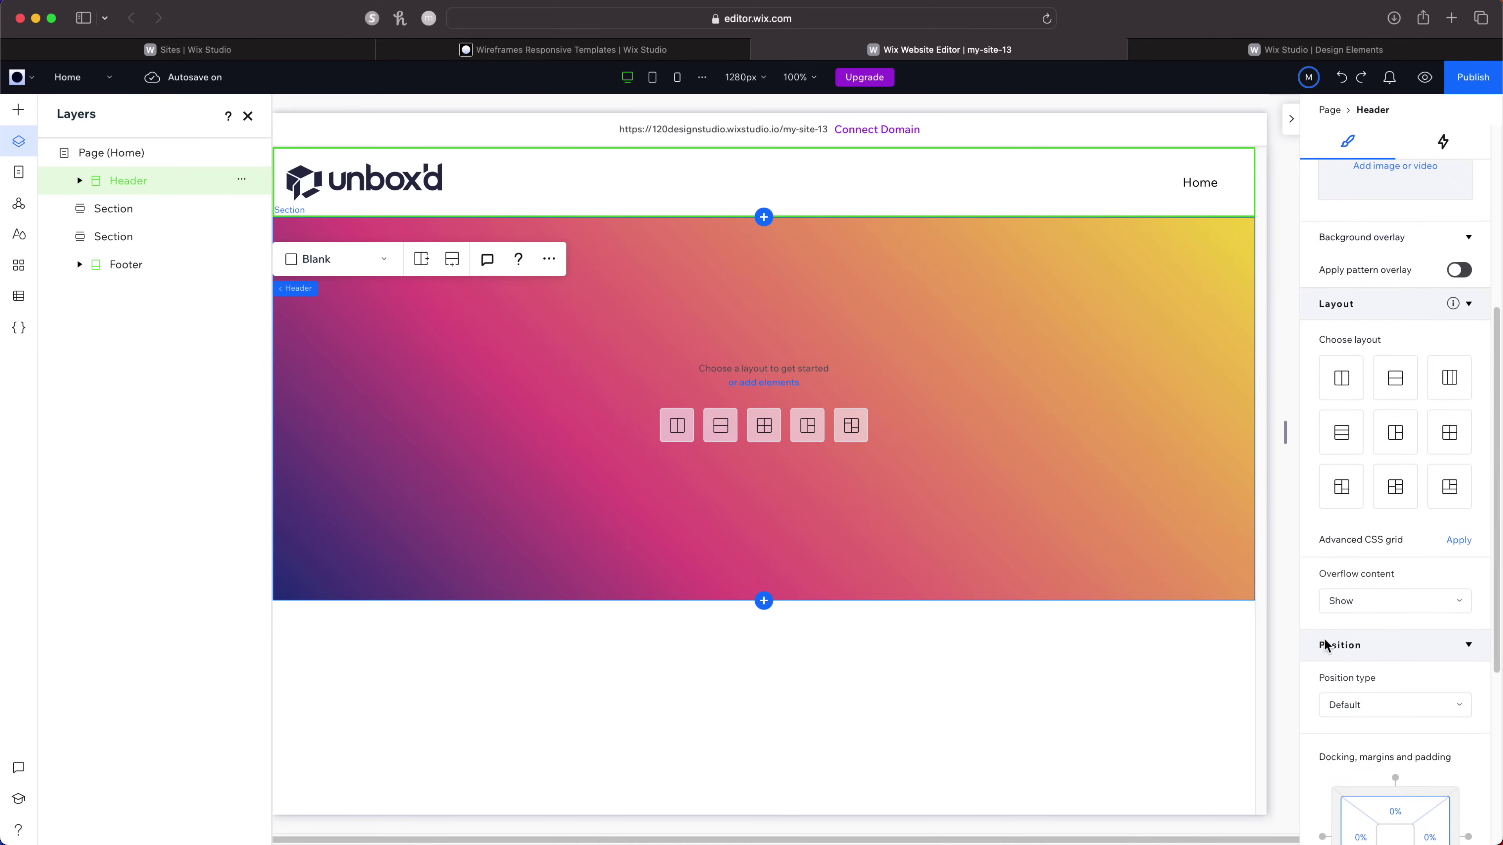
scroll(1324, 639, "down", 3)
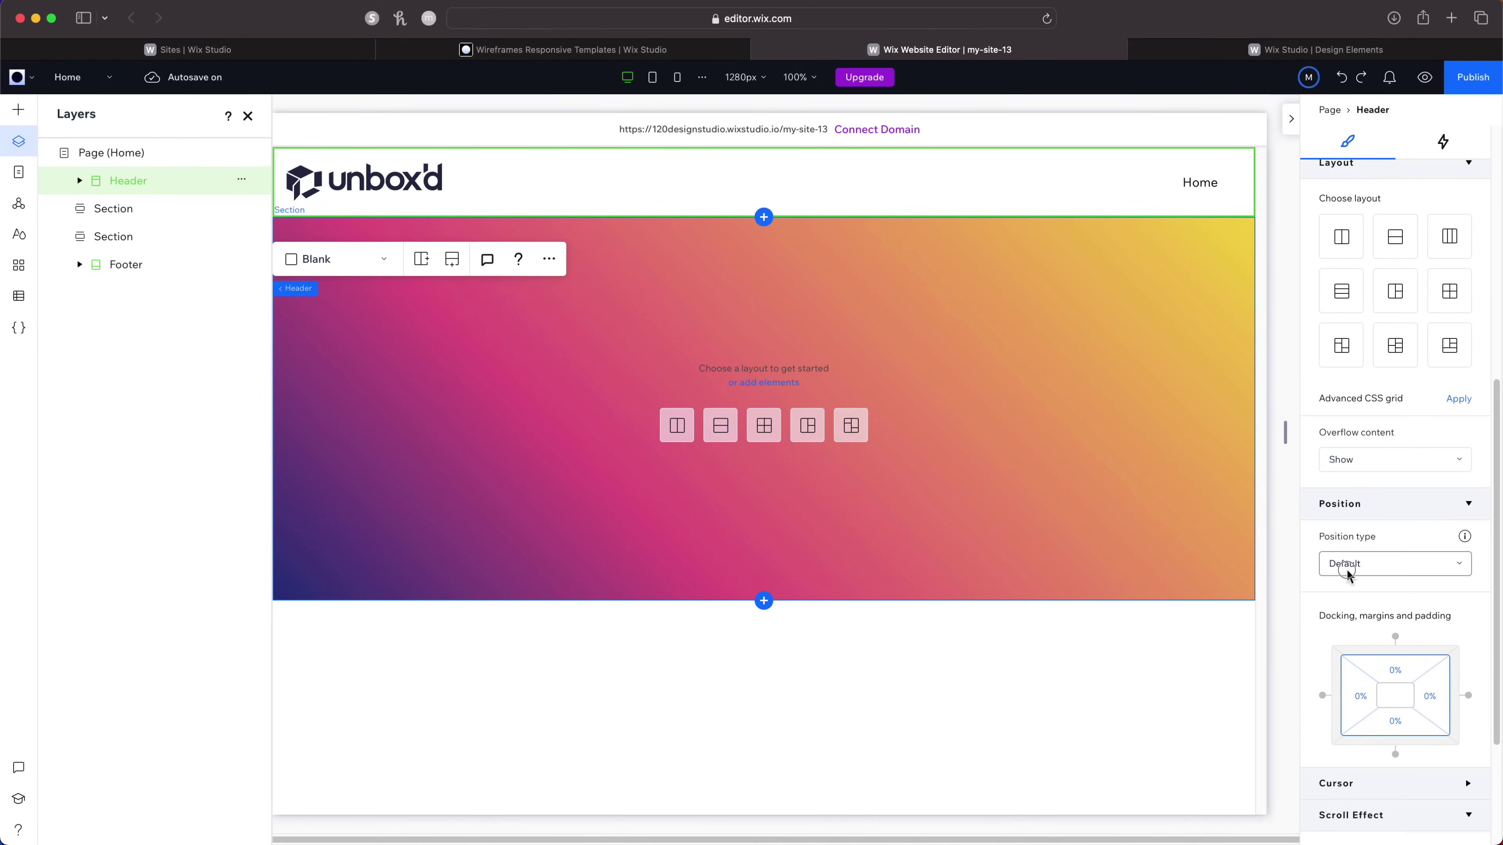
left_click(1346, 569)
left_click(1351, 620)
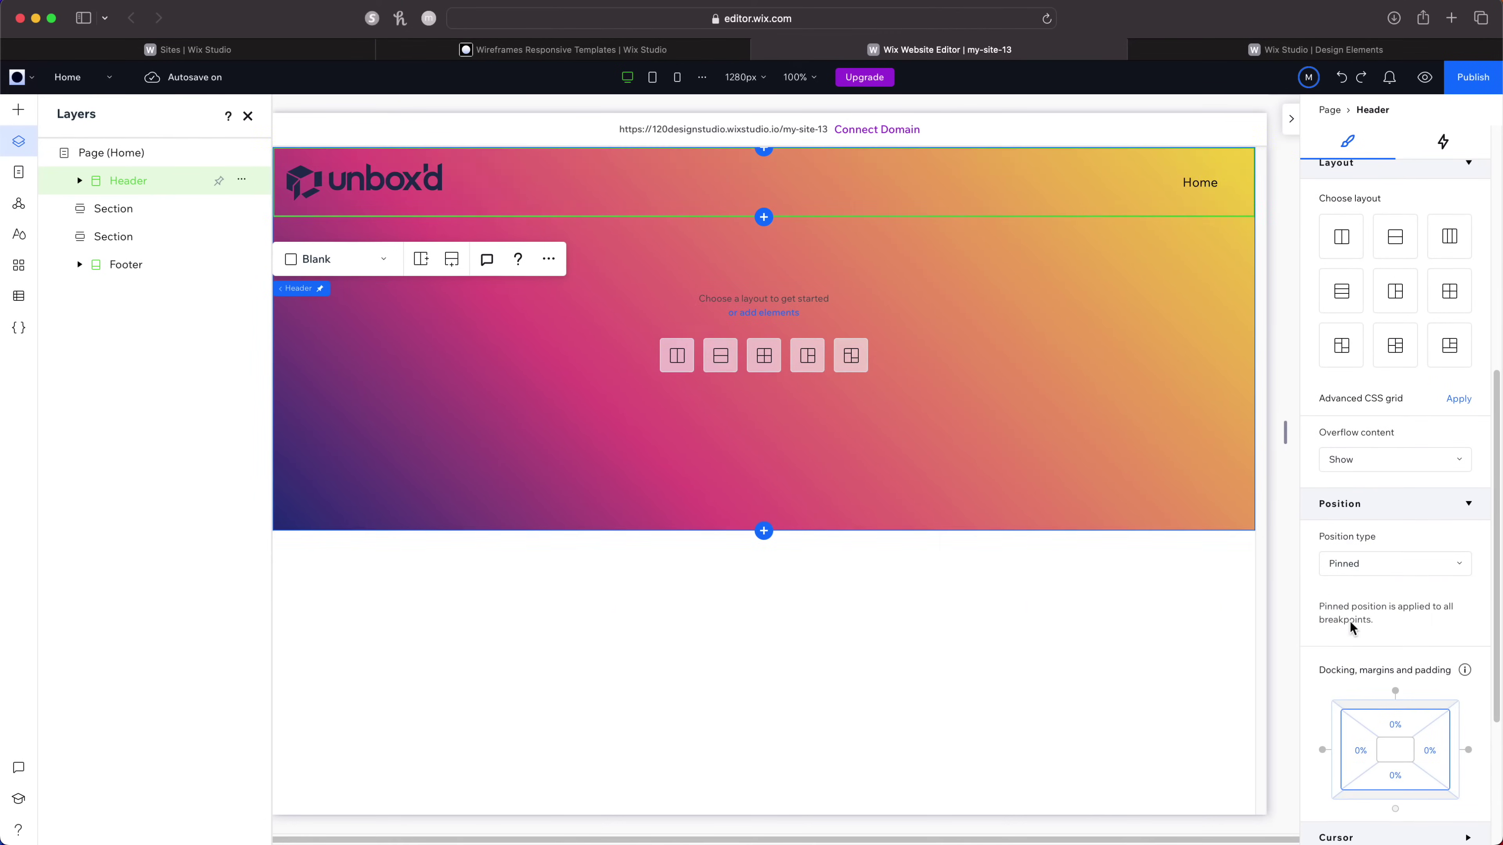
Add a 'Where Creativity Knows No Bounds' Heading 1 and a welcome paragraph to the hero.
left_click(914, 501)
left_click(19, 110)
left_click(355, 201)
double_click(622, 330)
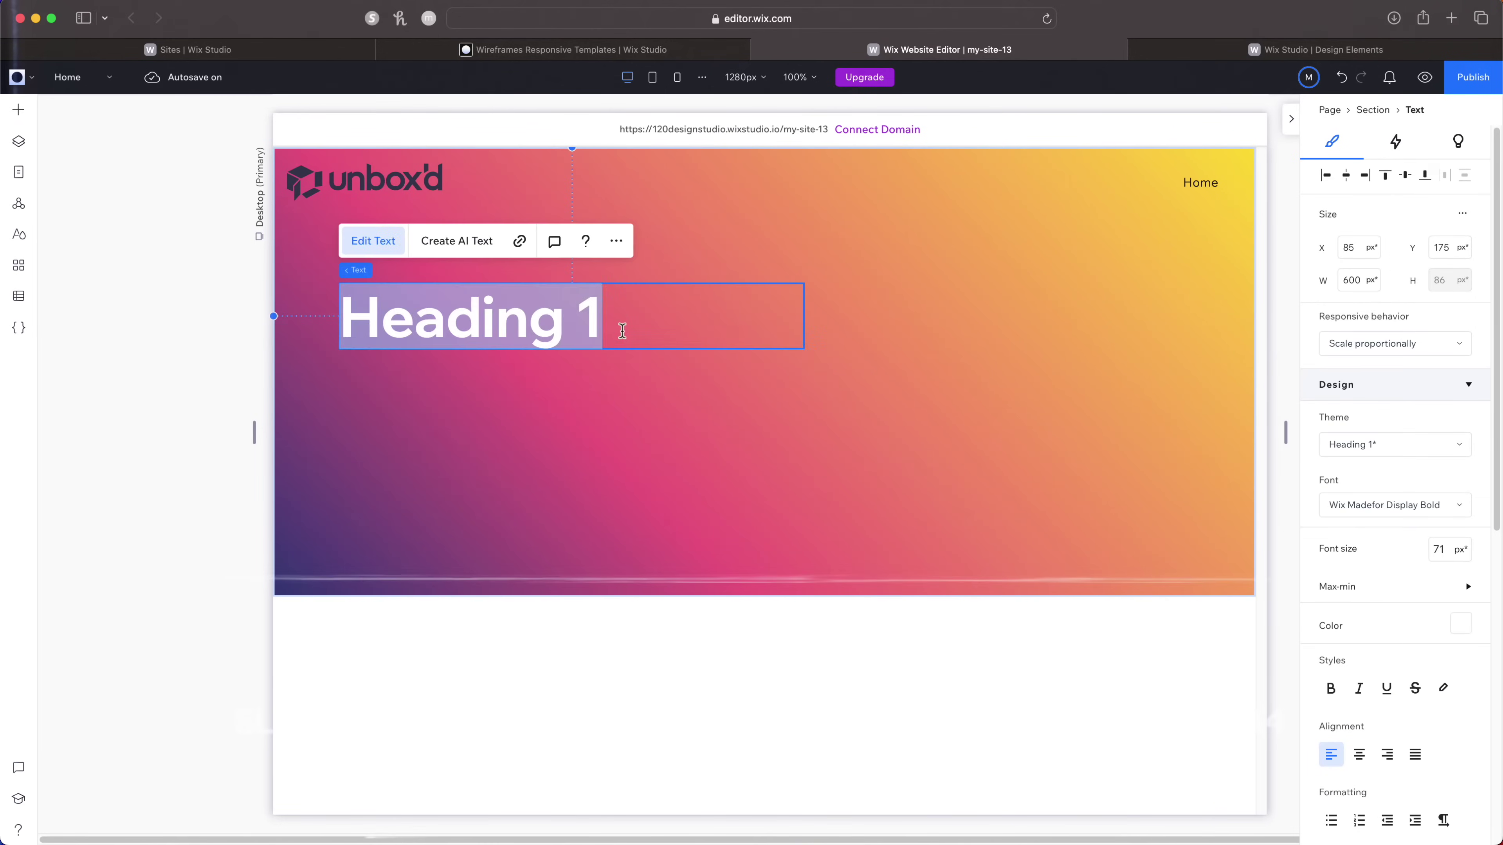
type("Where Creativity Knows No Bounds")
left_click(329, 408)
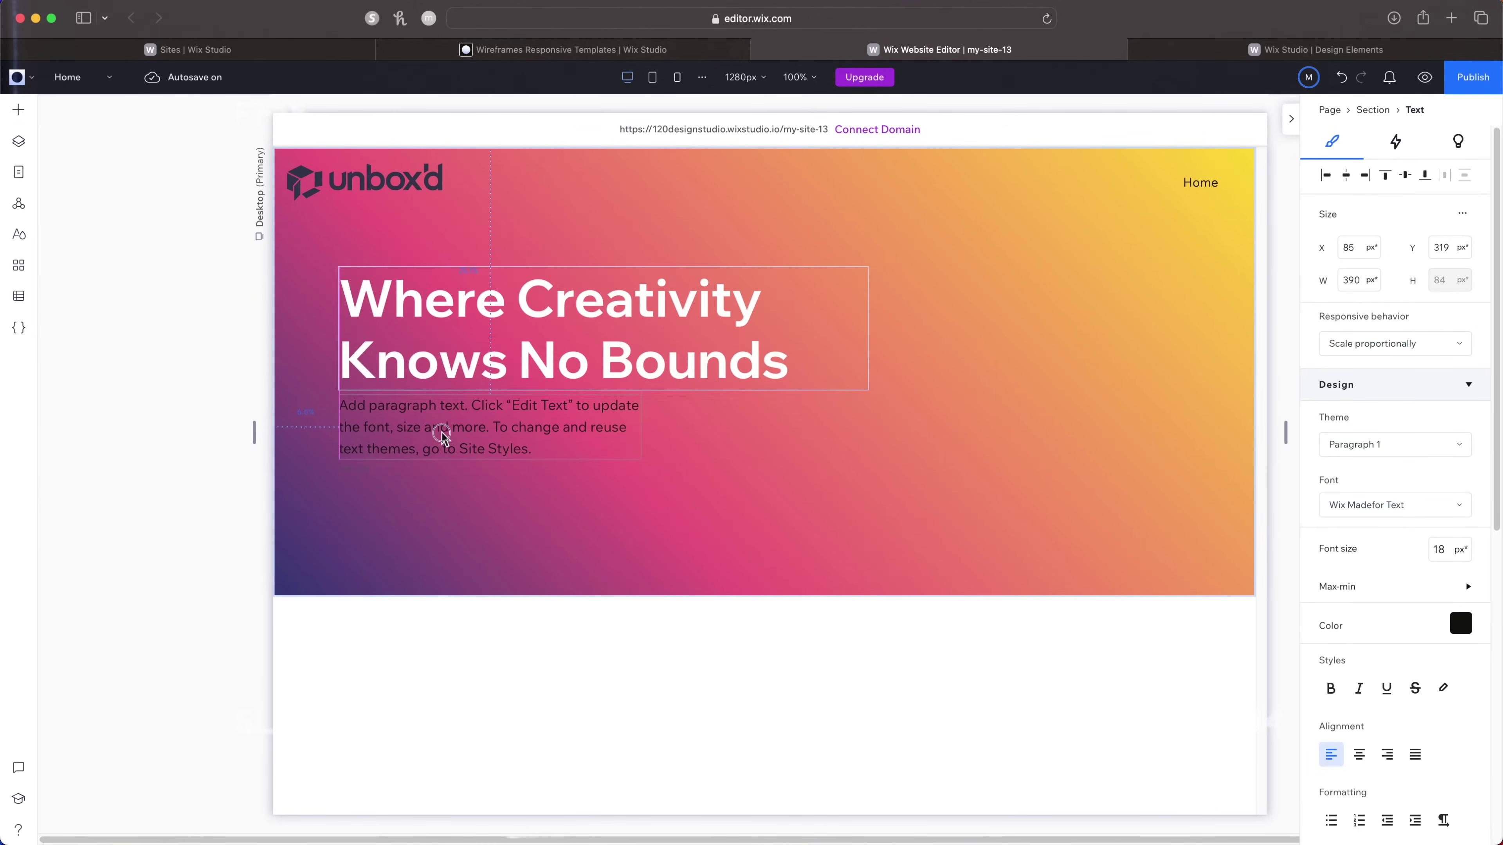
double_click(441, 432)
type("Welcome to Unbox'd, your gateway to innovative and boundary-pushing web designs that bring your visions to life.")
Adjust the headline's line spacing and stack the heading, paragraph and button vertically.
left_click(728, 554)
left_click(19, 109)
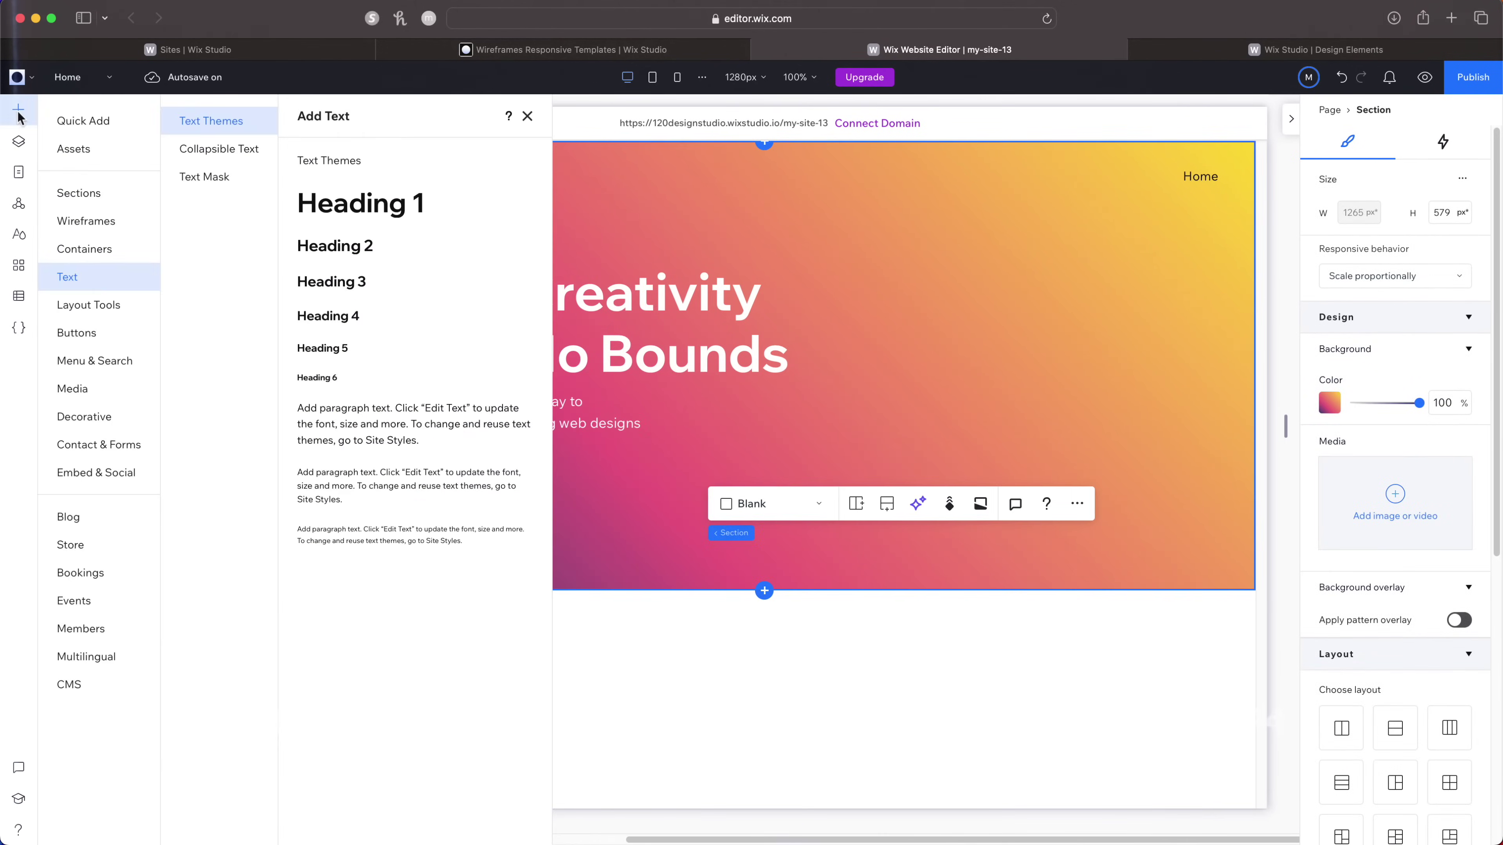
left_click(76, 333)
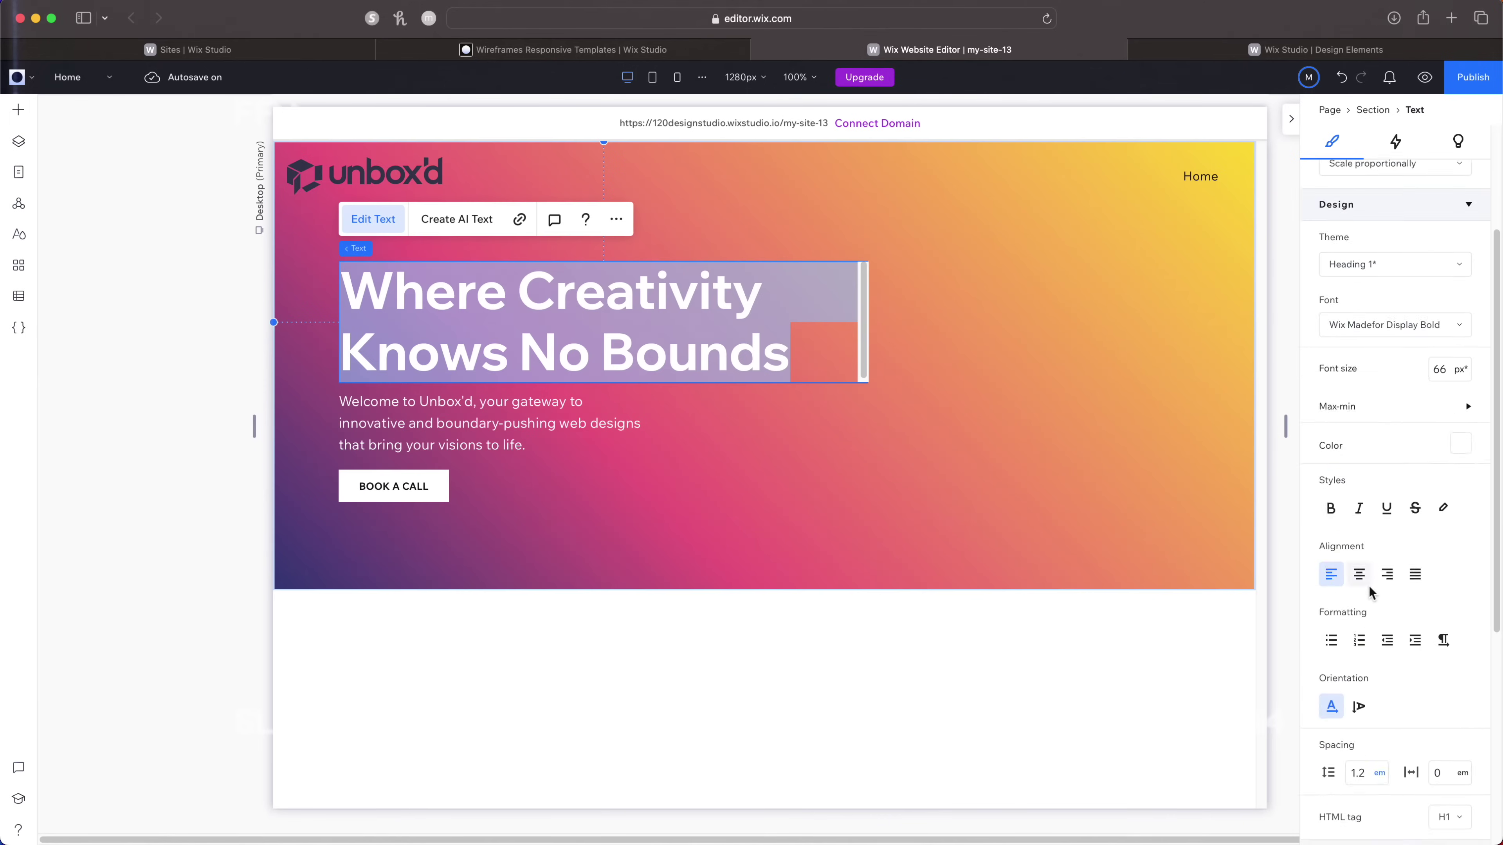
left_click(1361, 684)
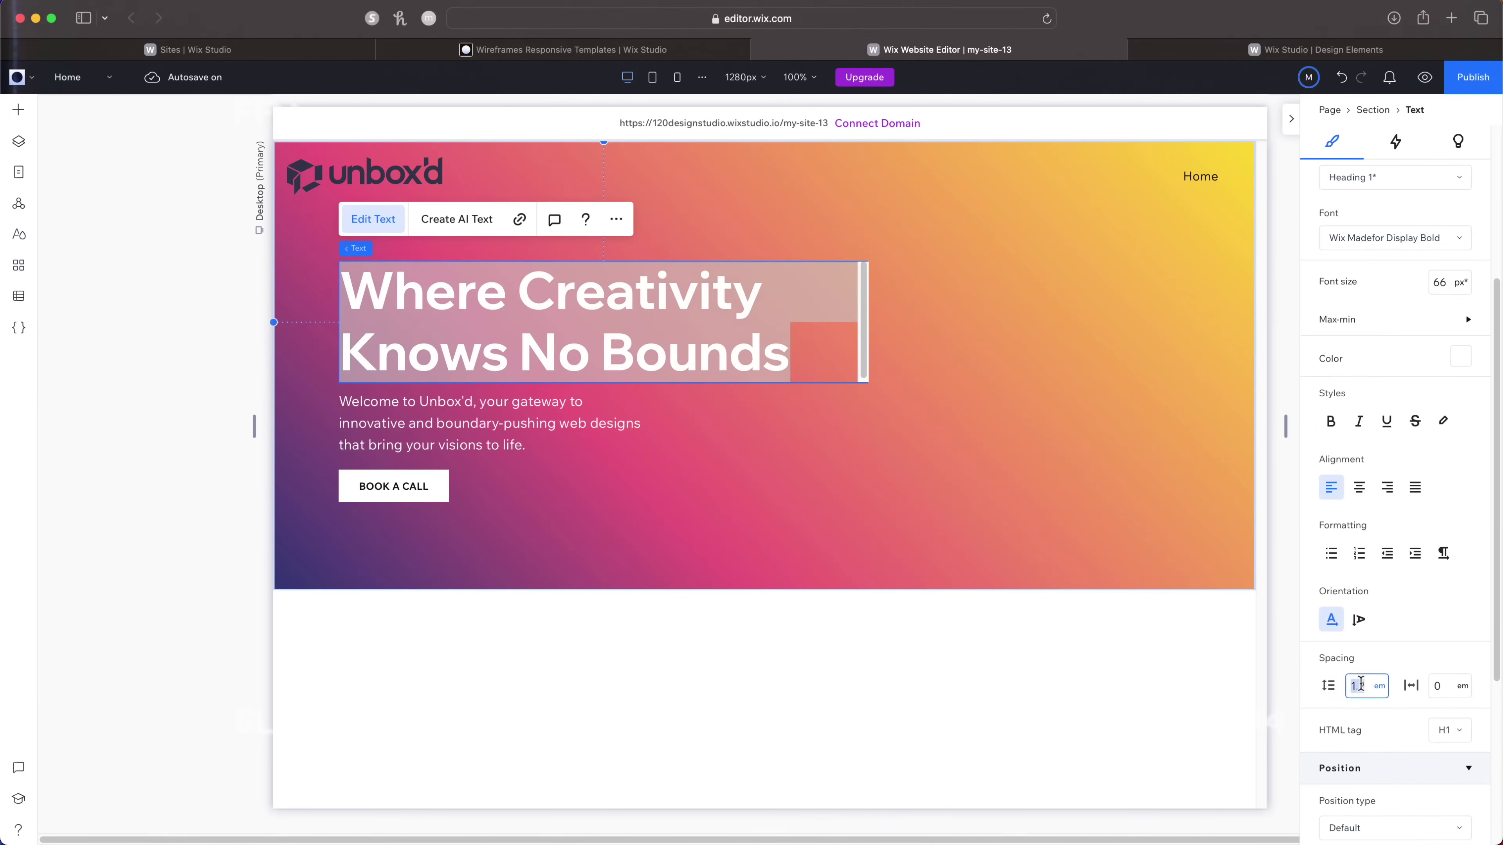
left_click(419, 487, "shift")
left_click(450, 424, "shift")
left_click(361, 218)
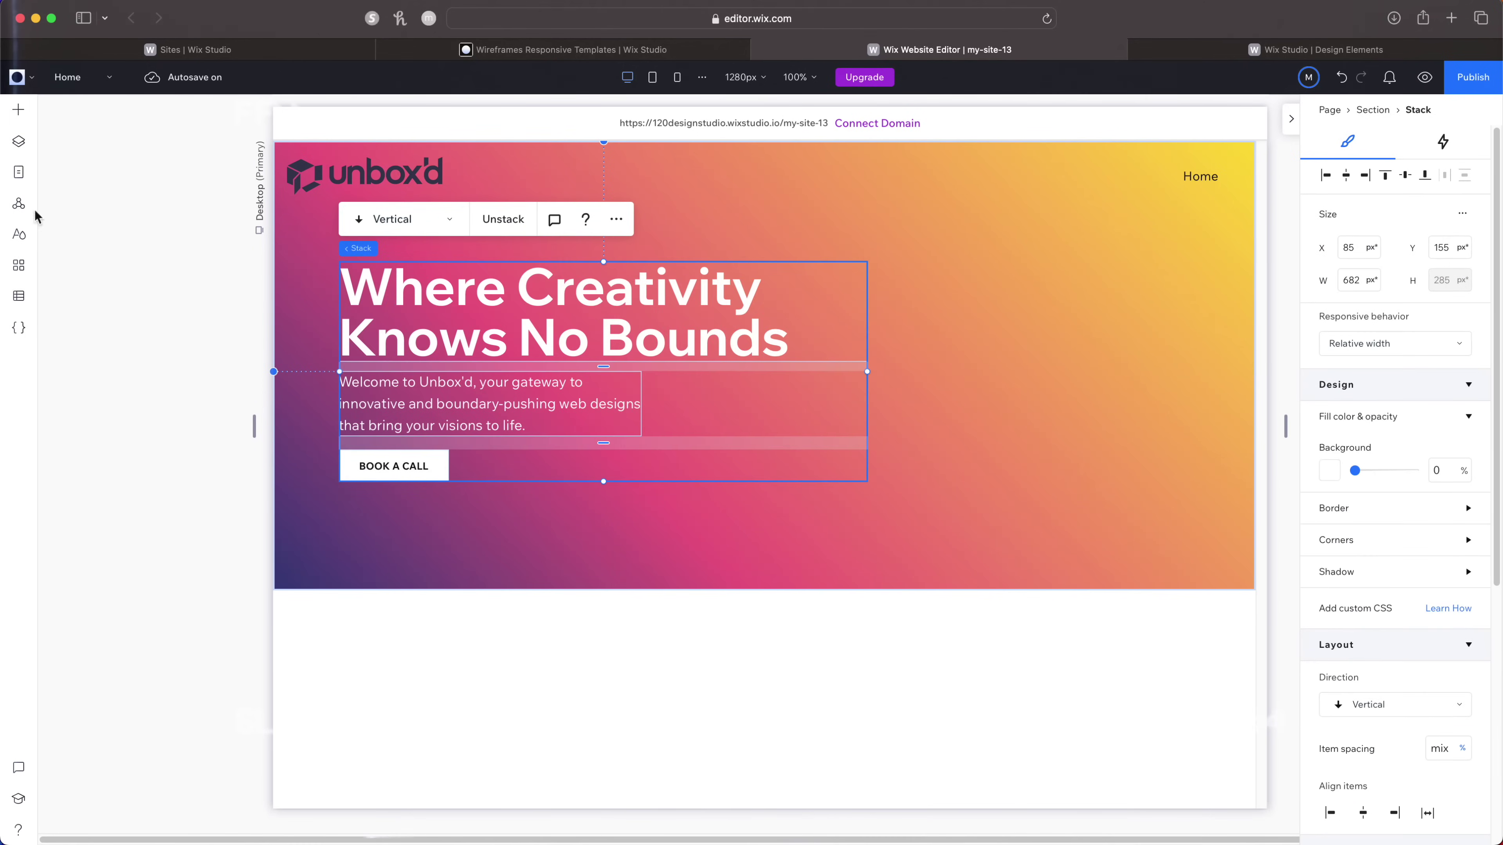
left_click(18, 110)
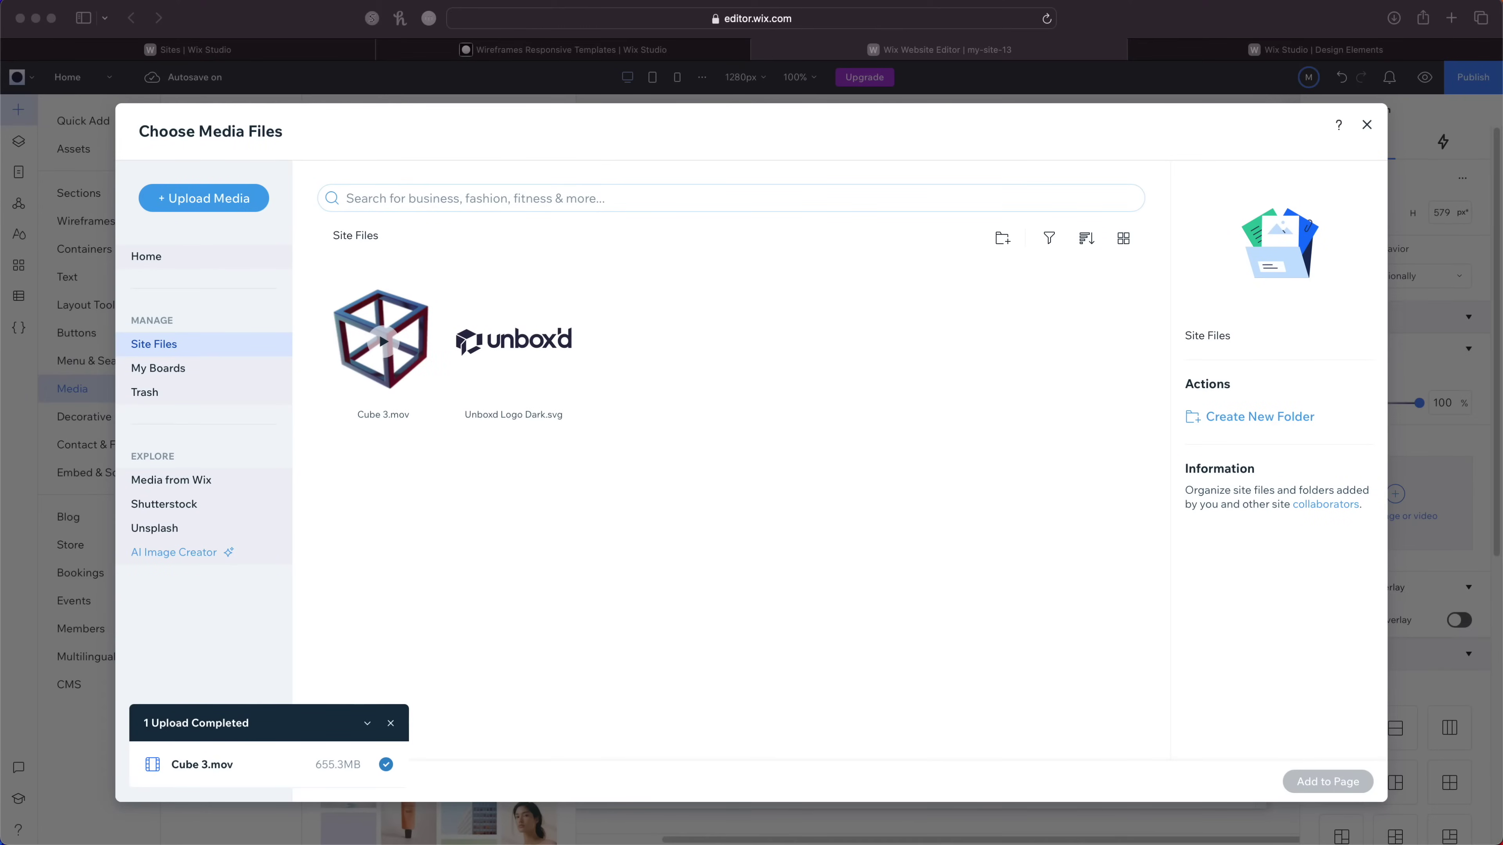
Place the uploaded Cube 3.mov video on the hero.
left_click(408, 355)
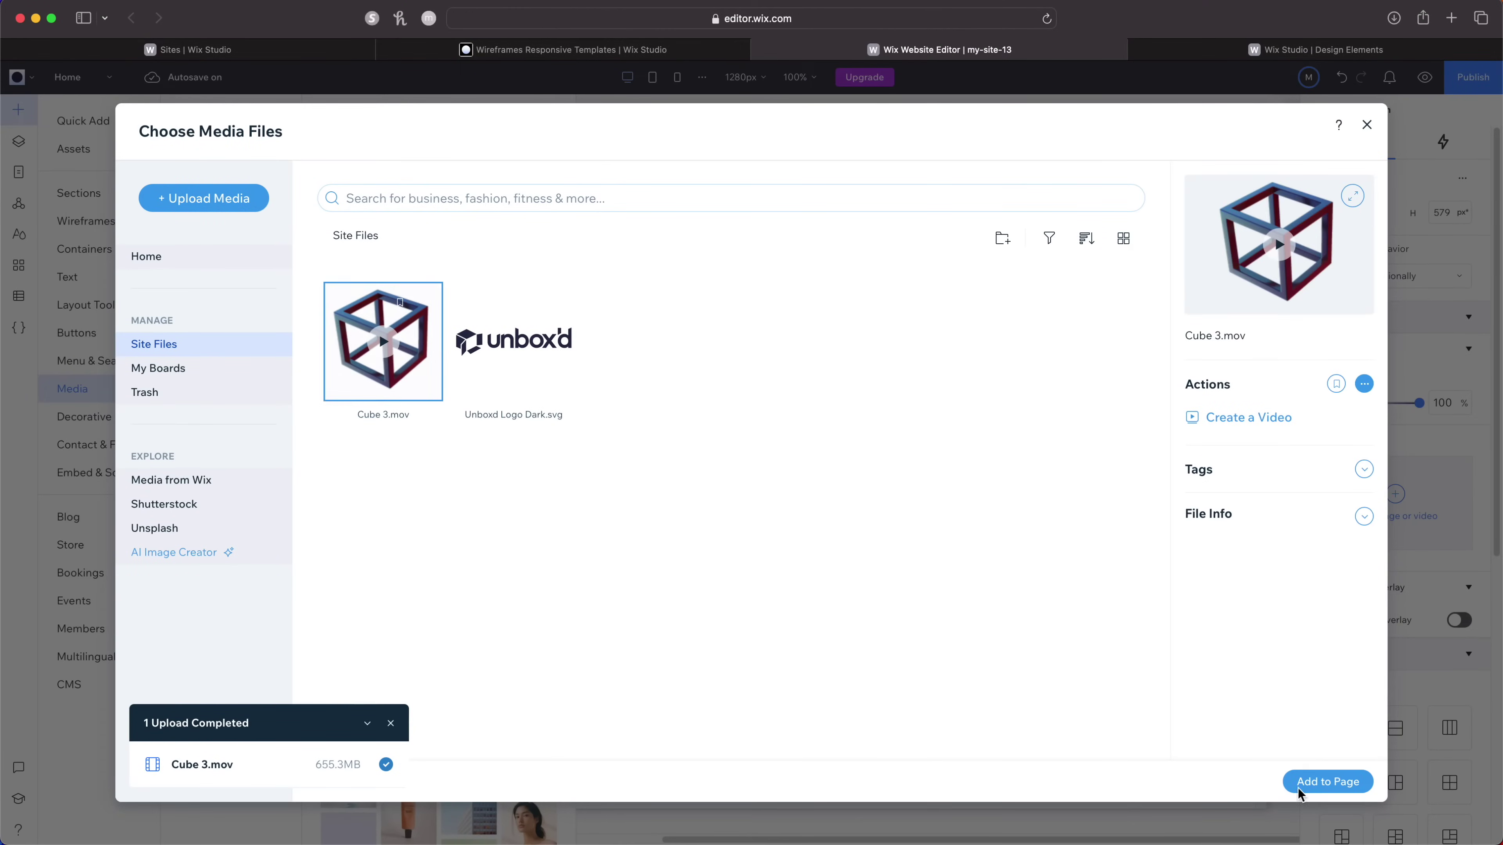
left_click(1329, 782)
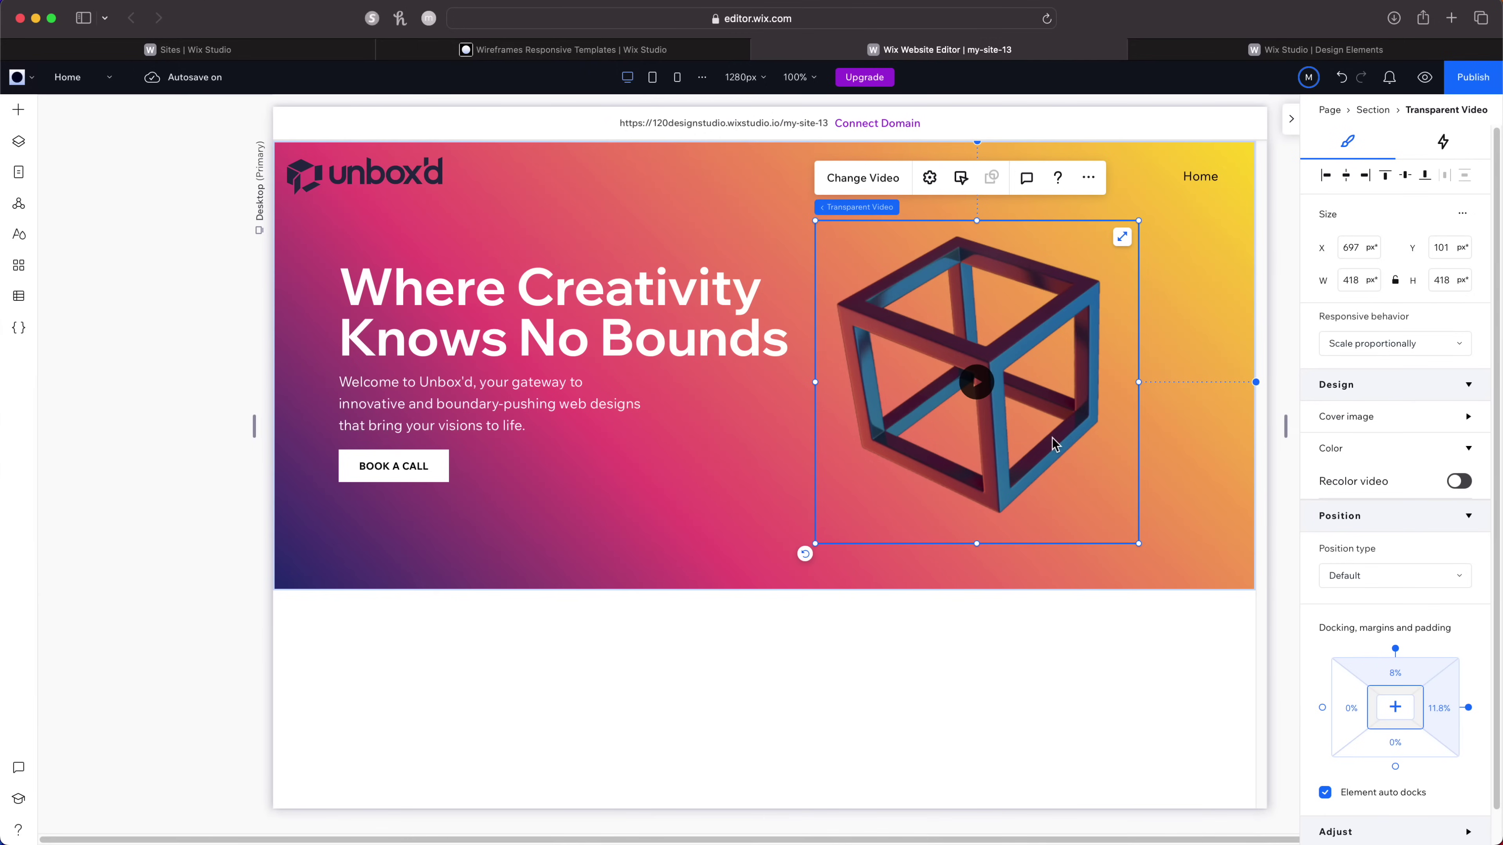
left_click(1373, 110)
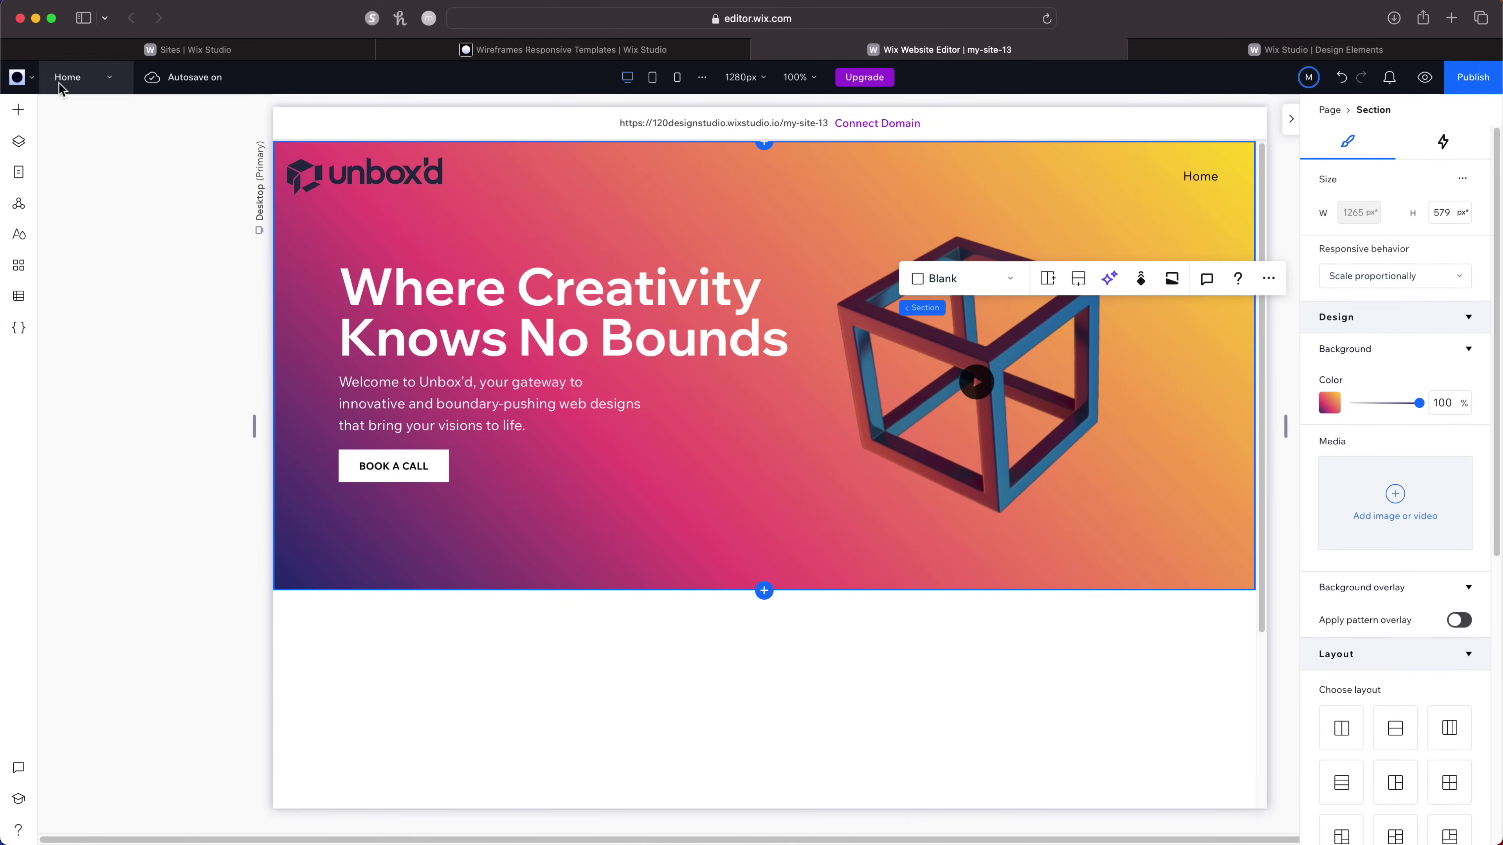
Browse More Transparent Videos without adding one, then preview the site.
left_click(18, 110)
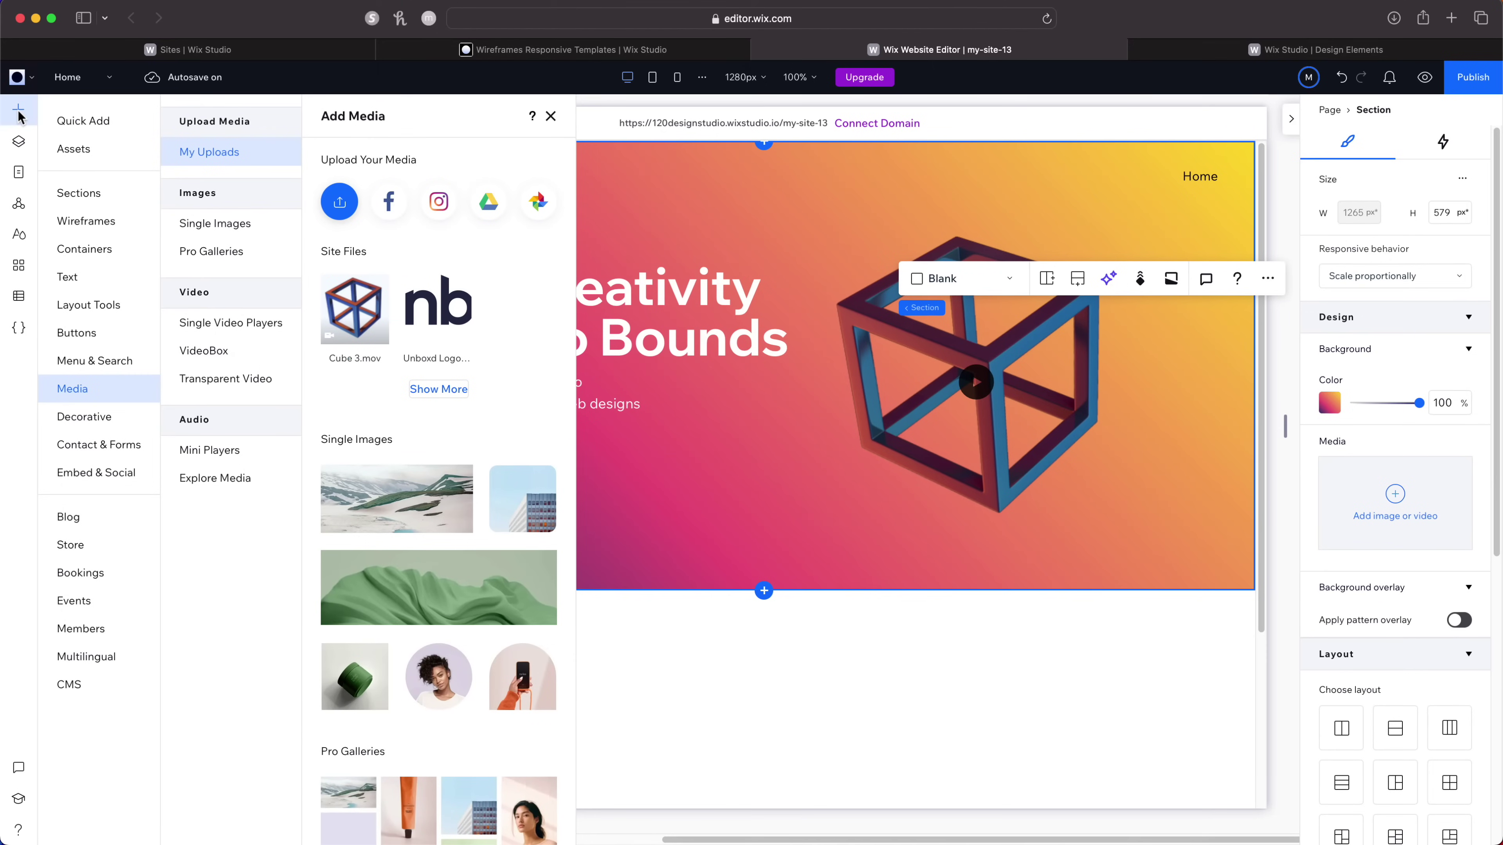
left_click(248, 376)
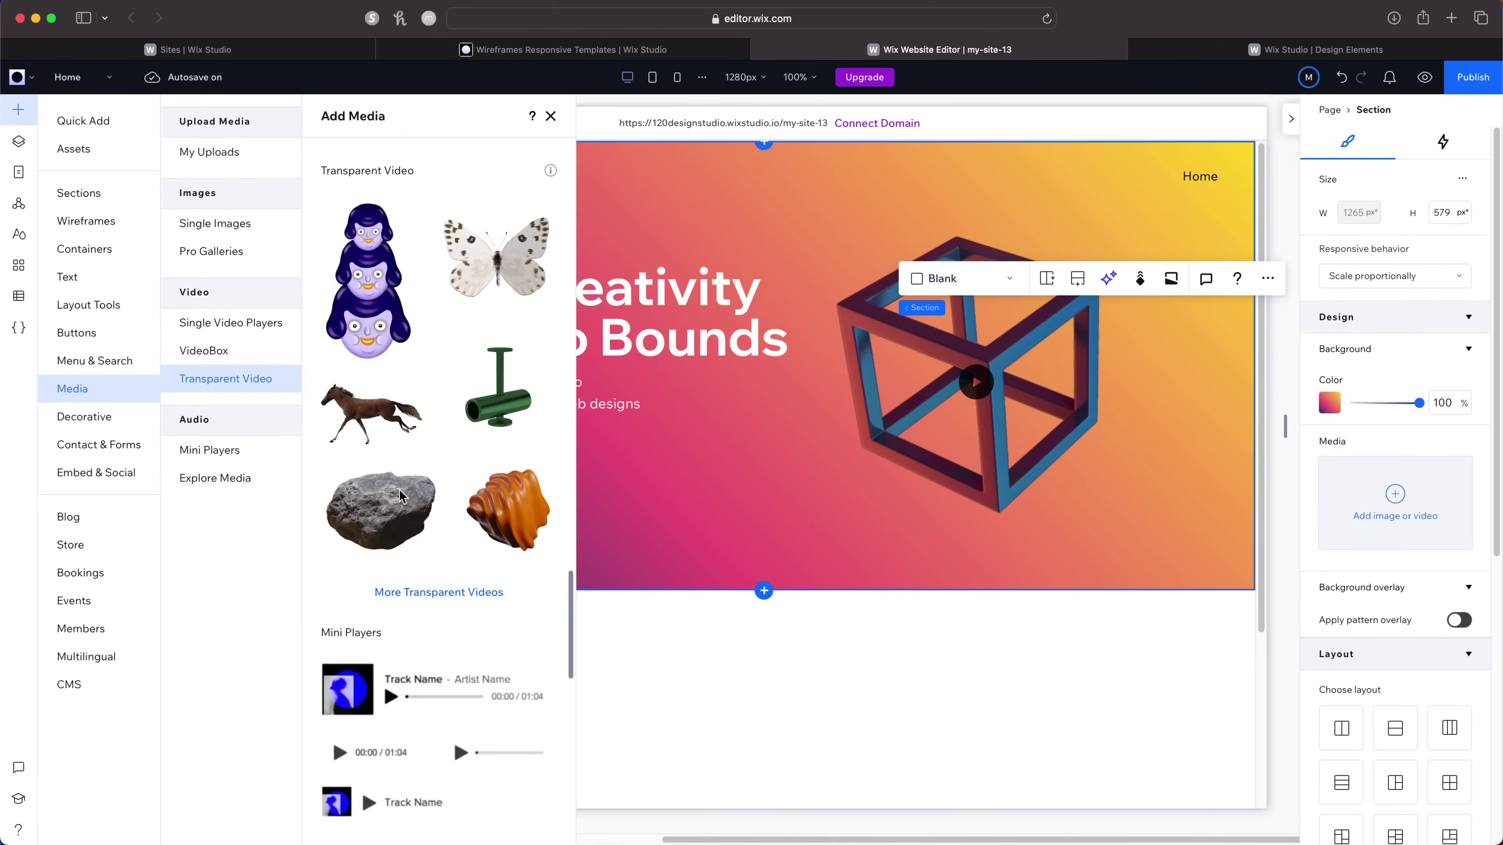
left_click(432, 593)
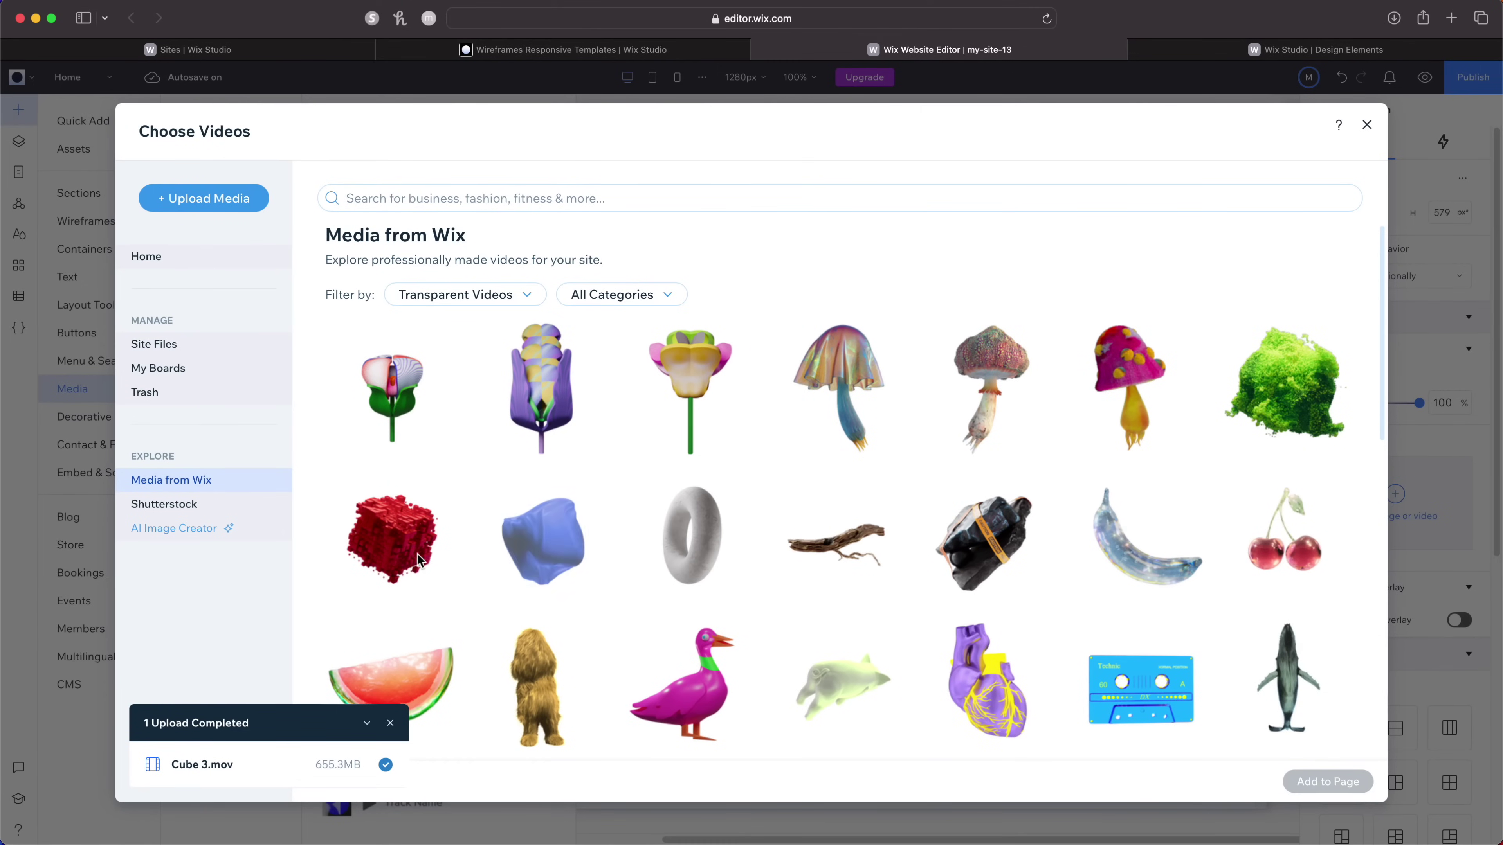
scroll(417, 553, "down", 10)
scroll(401, 557, "down", 15)
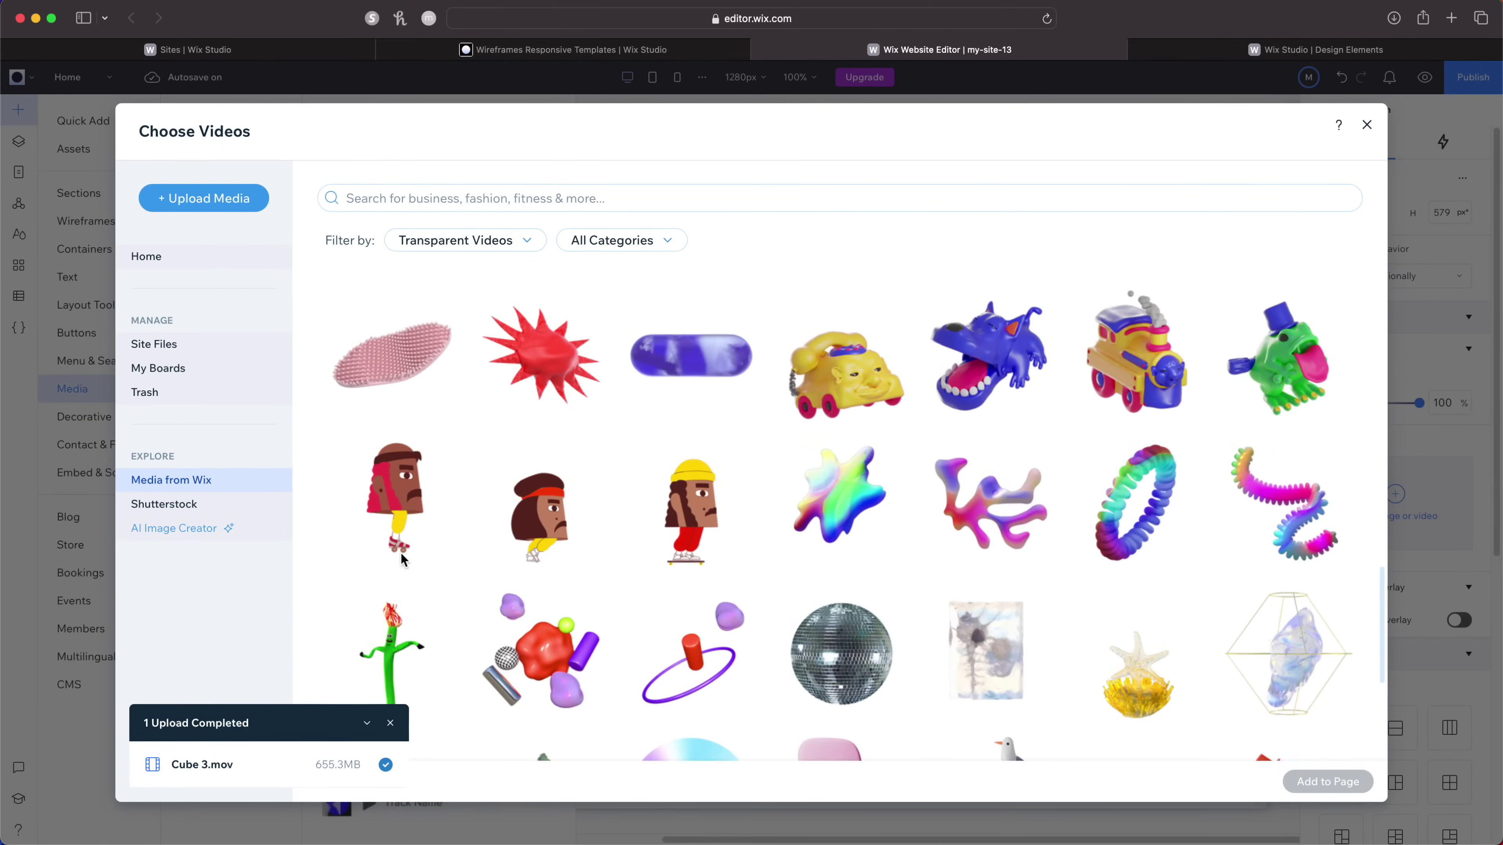
scroll(401, 553, "down", 15)
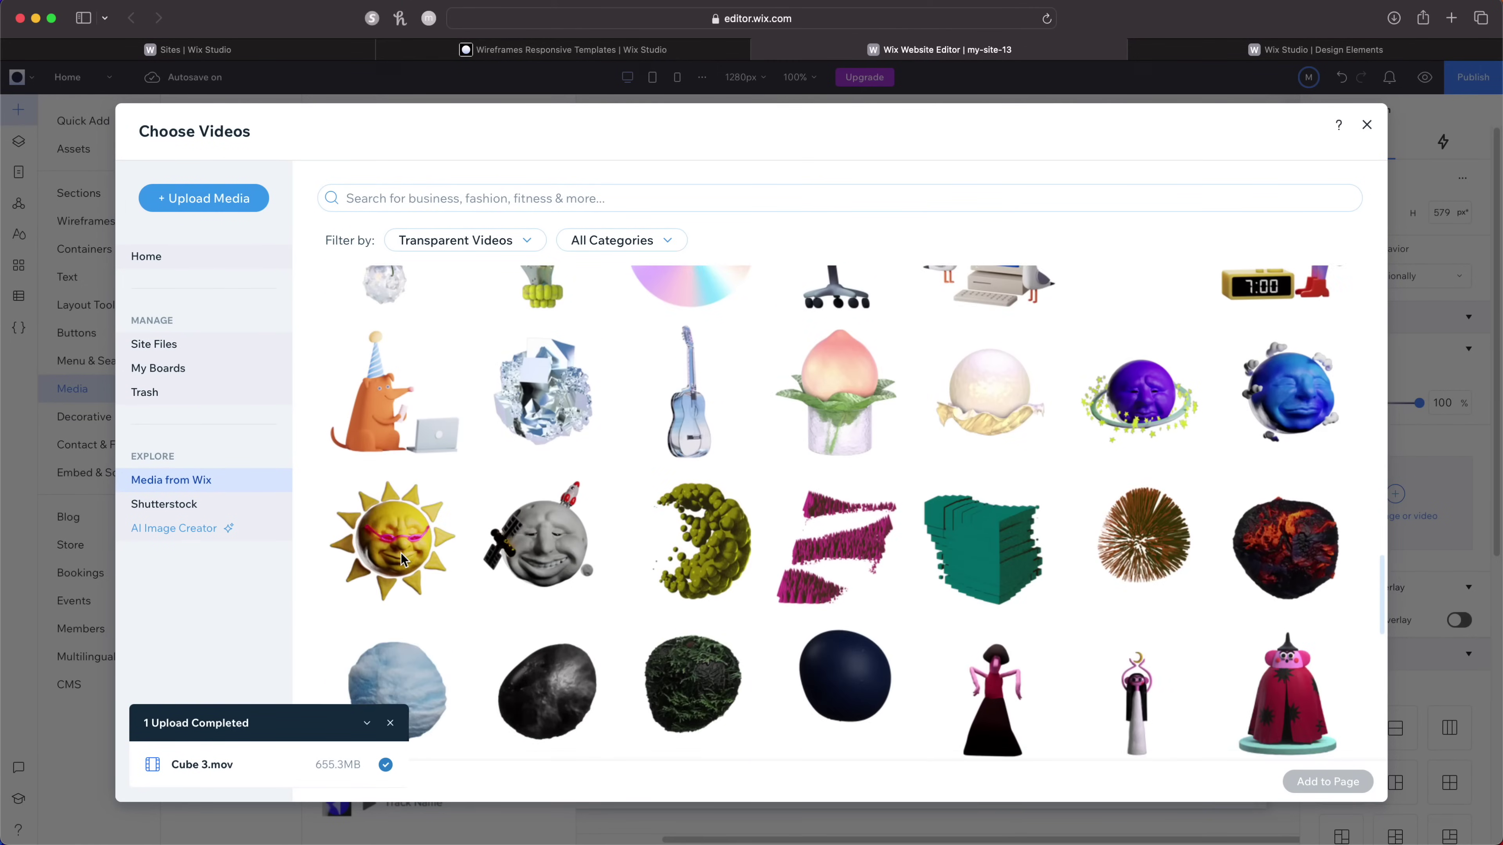
scroll(400, 553, "down", 12)
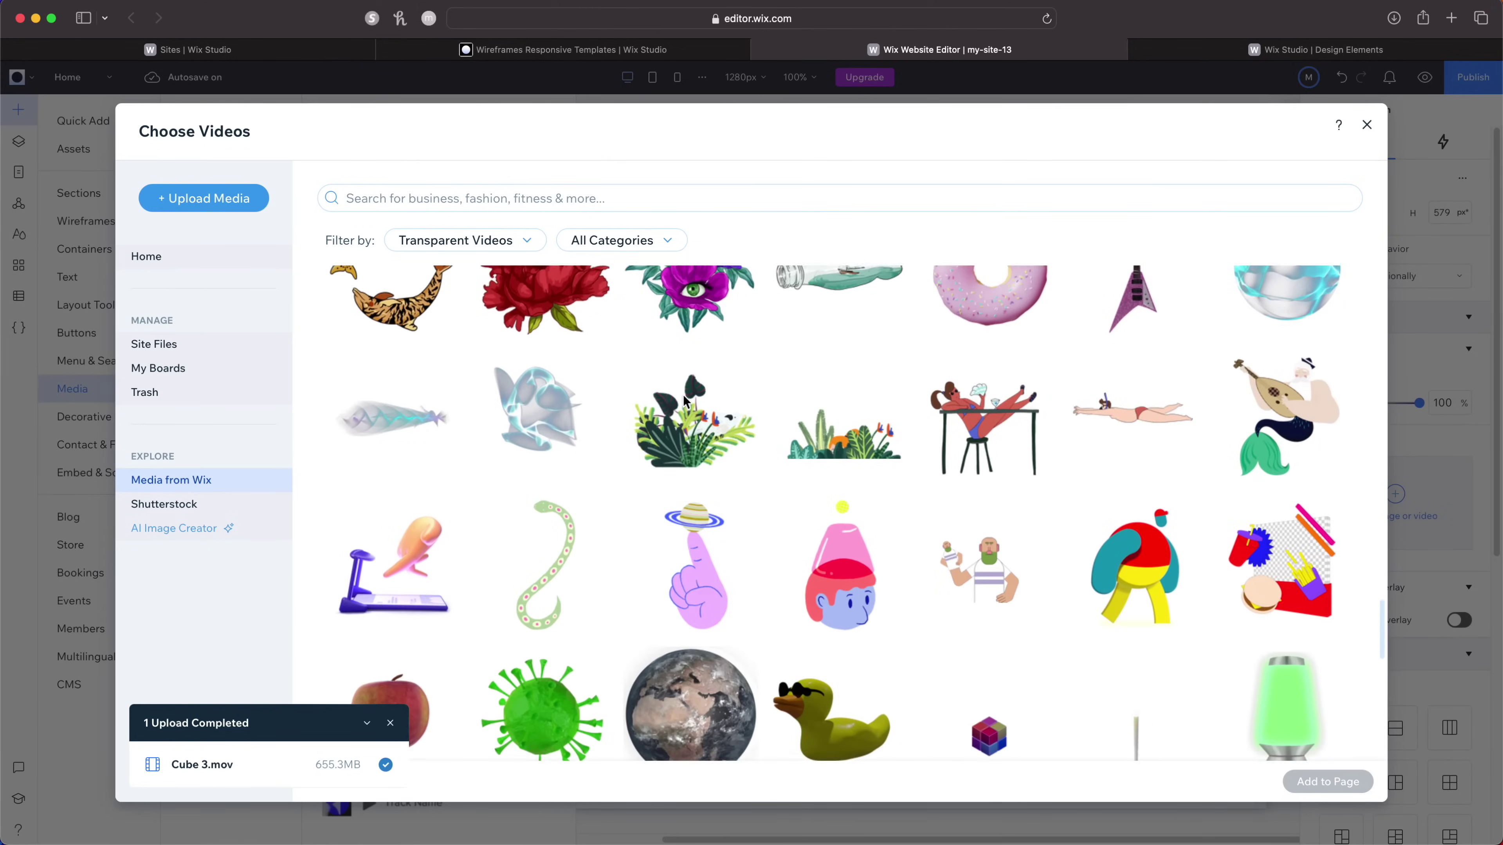
scroll(683, 395, "down", 1)
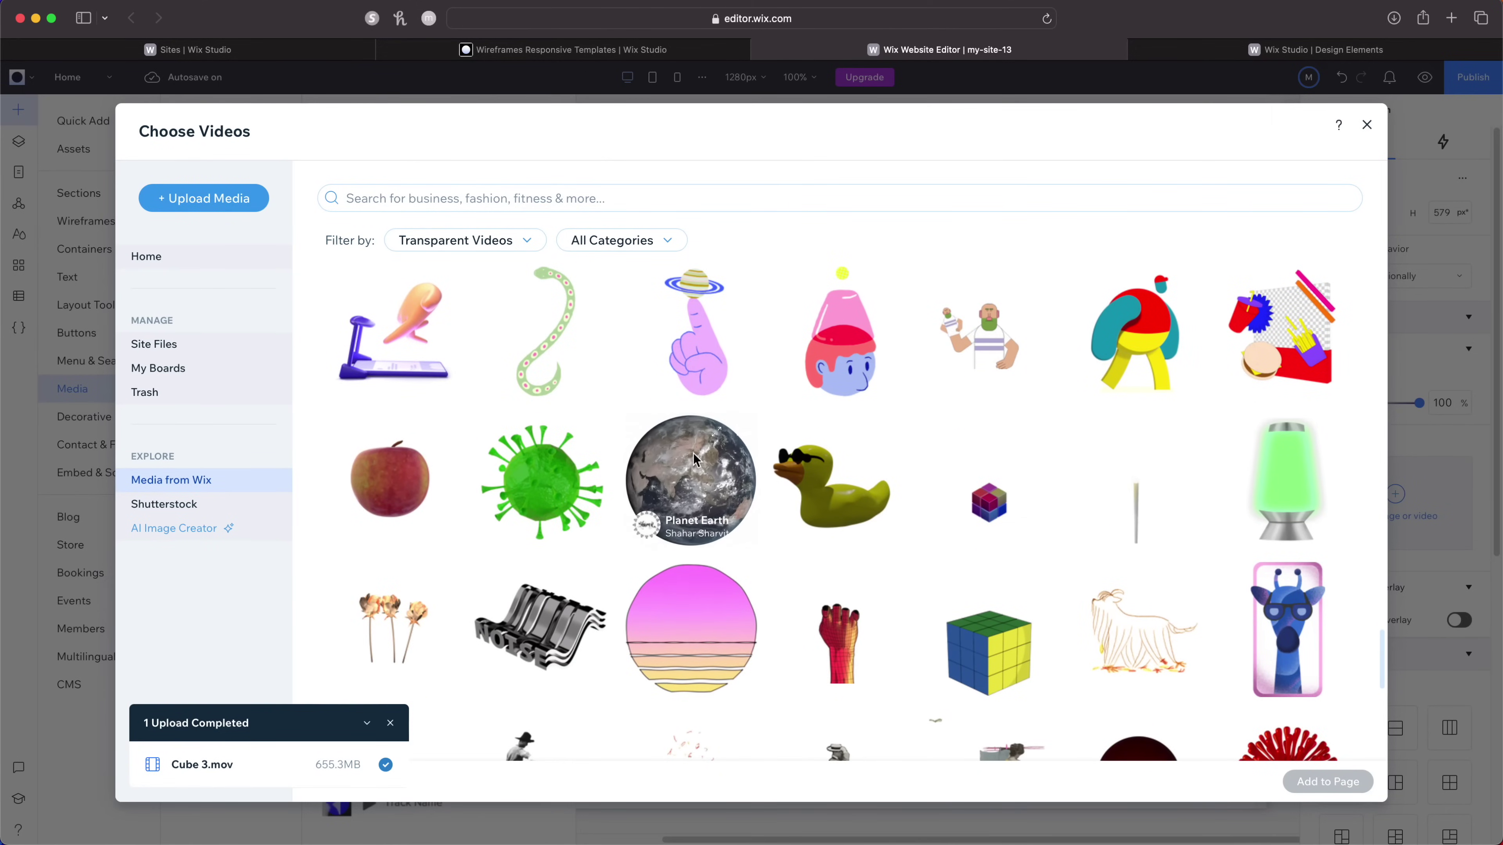
left_click(1367, 126)
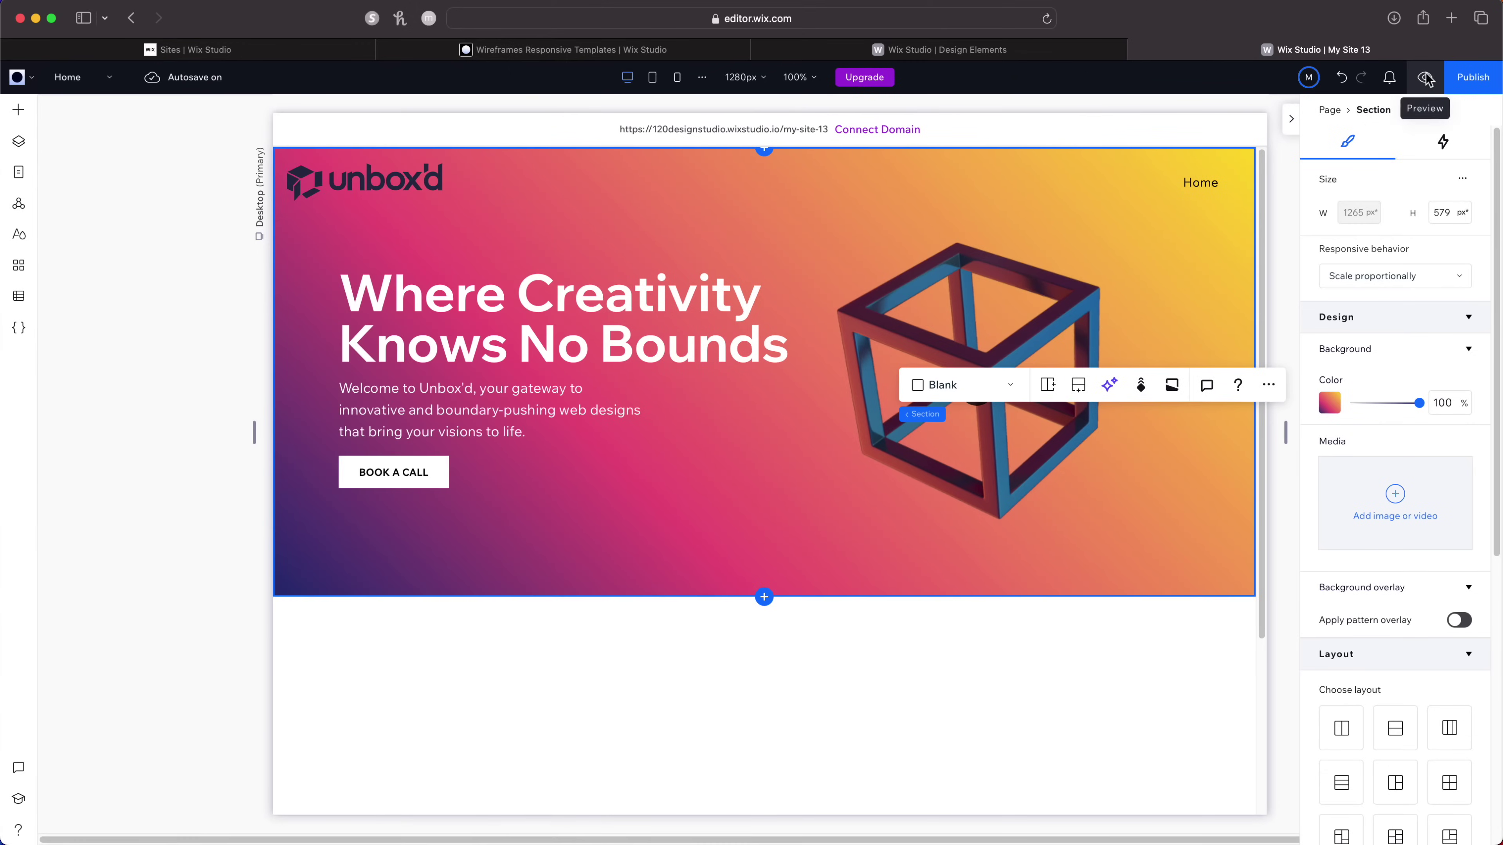
left_click(1425, 77)
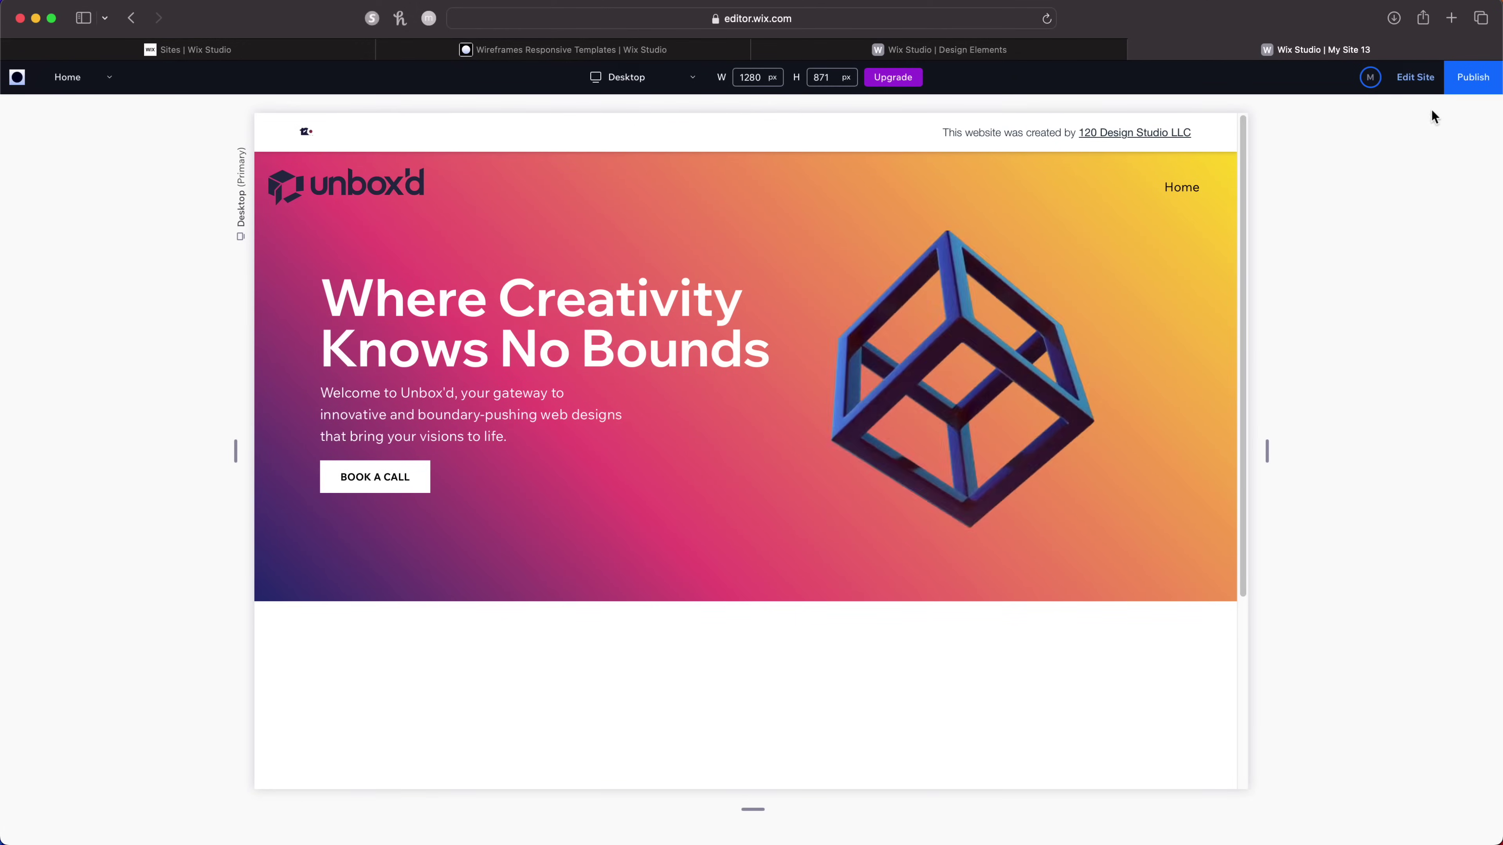
Publish the site with the free Wix Studio address ending in unboxd.
left_click(1472, 78)
type("unboxd")
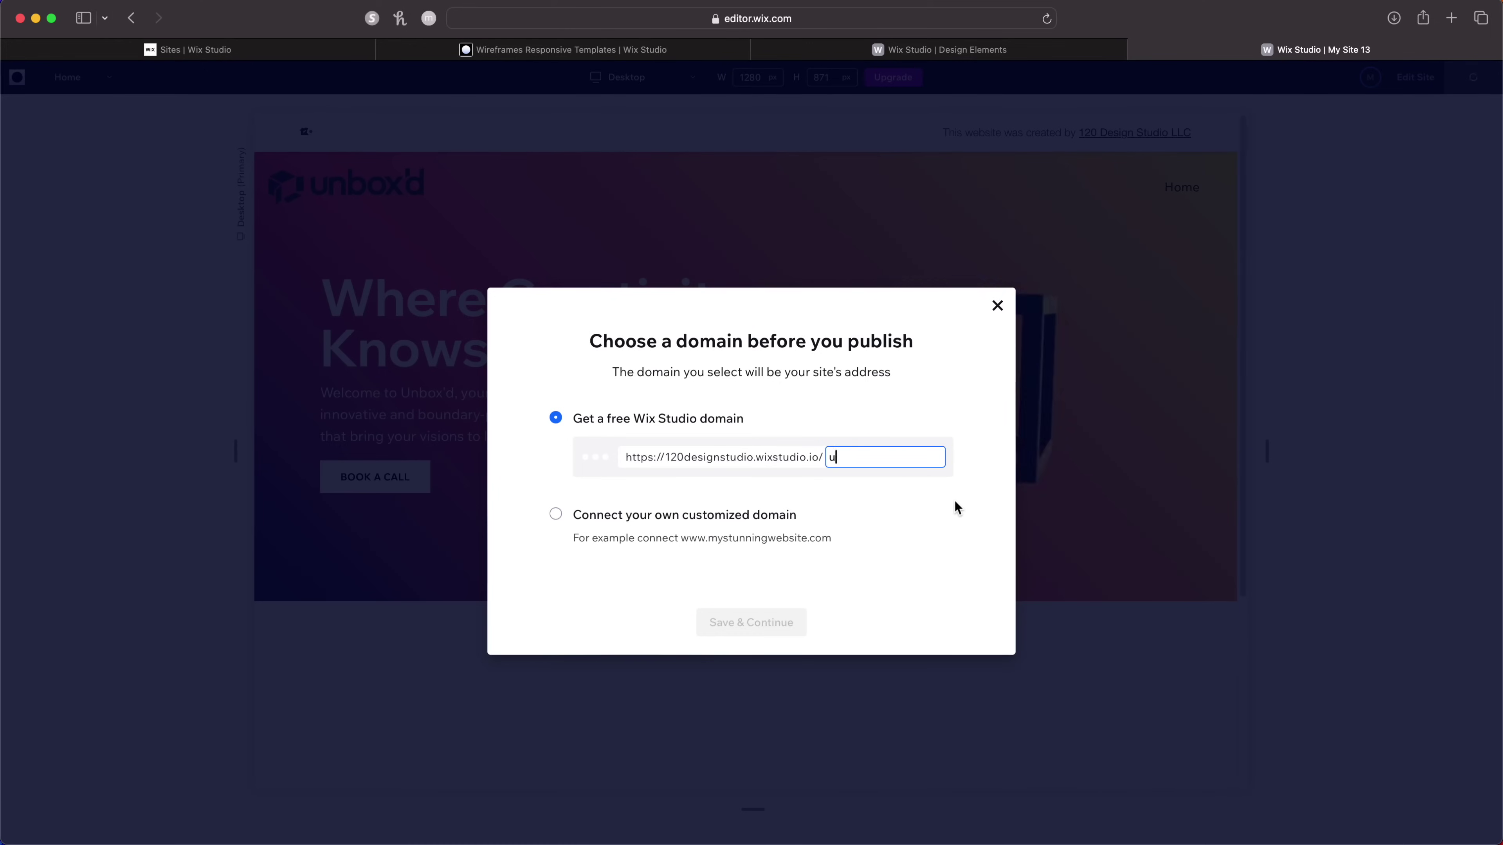
left_click(796, 622)
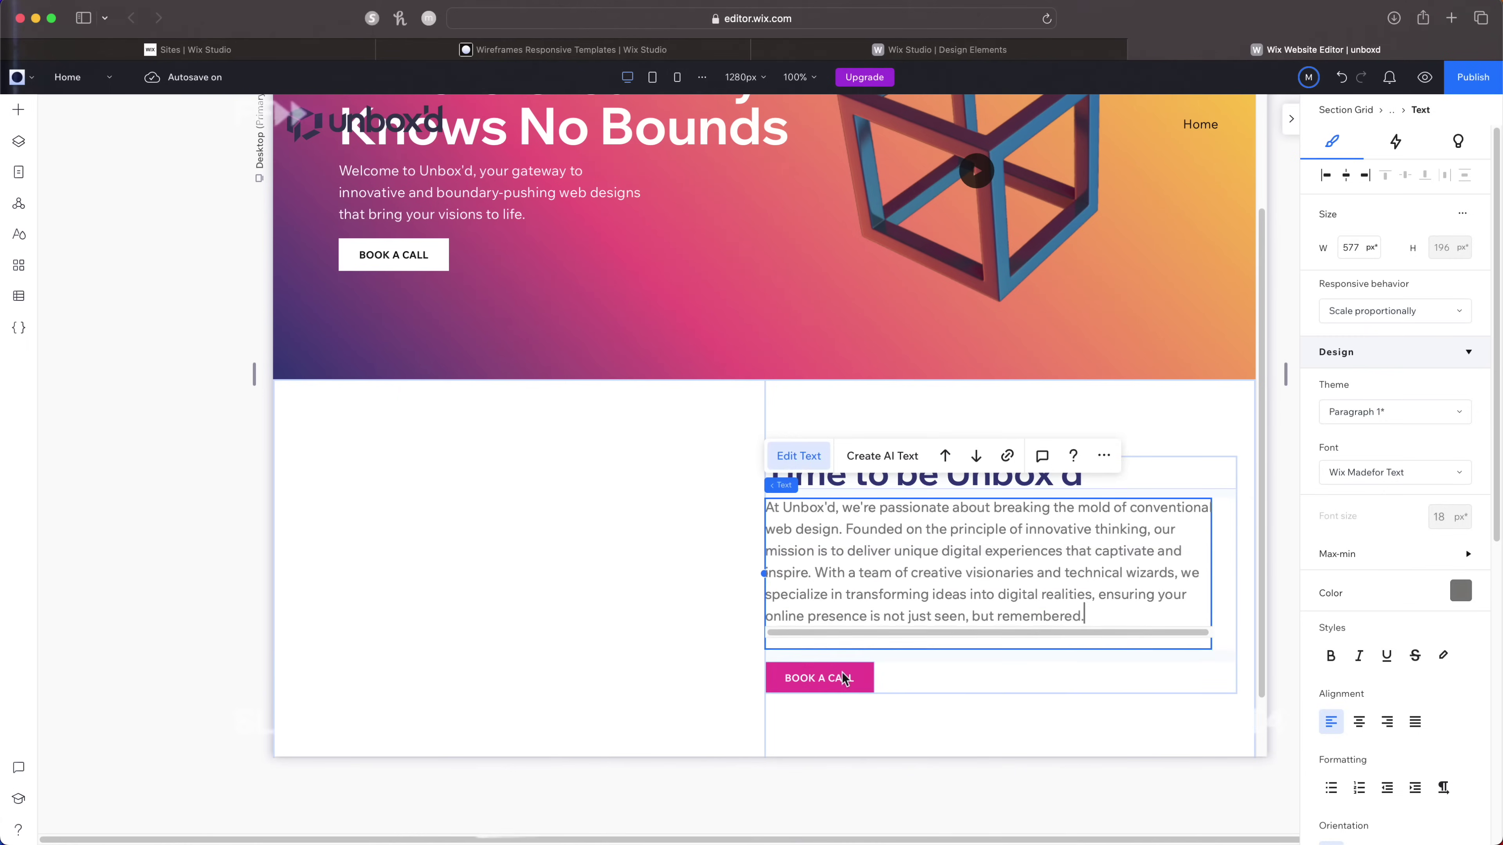
Add a hexagon vector art to the left cell, then resize and arrange the hexagons into a cluster.
left_click(19, 110)
left_click_drag(805, 420, 612, 580)
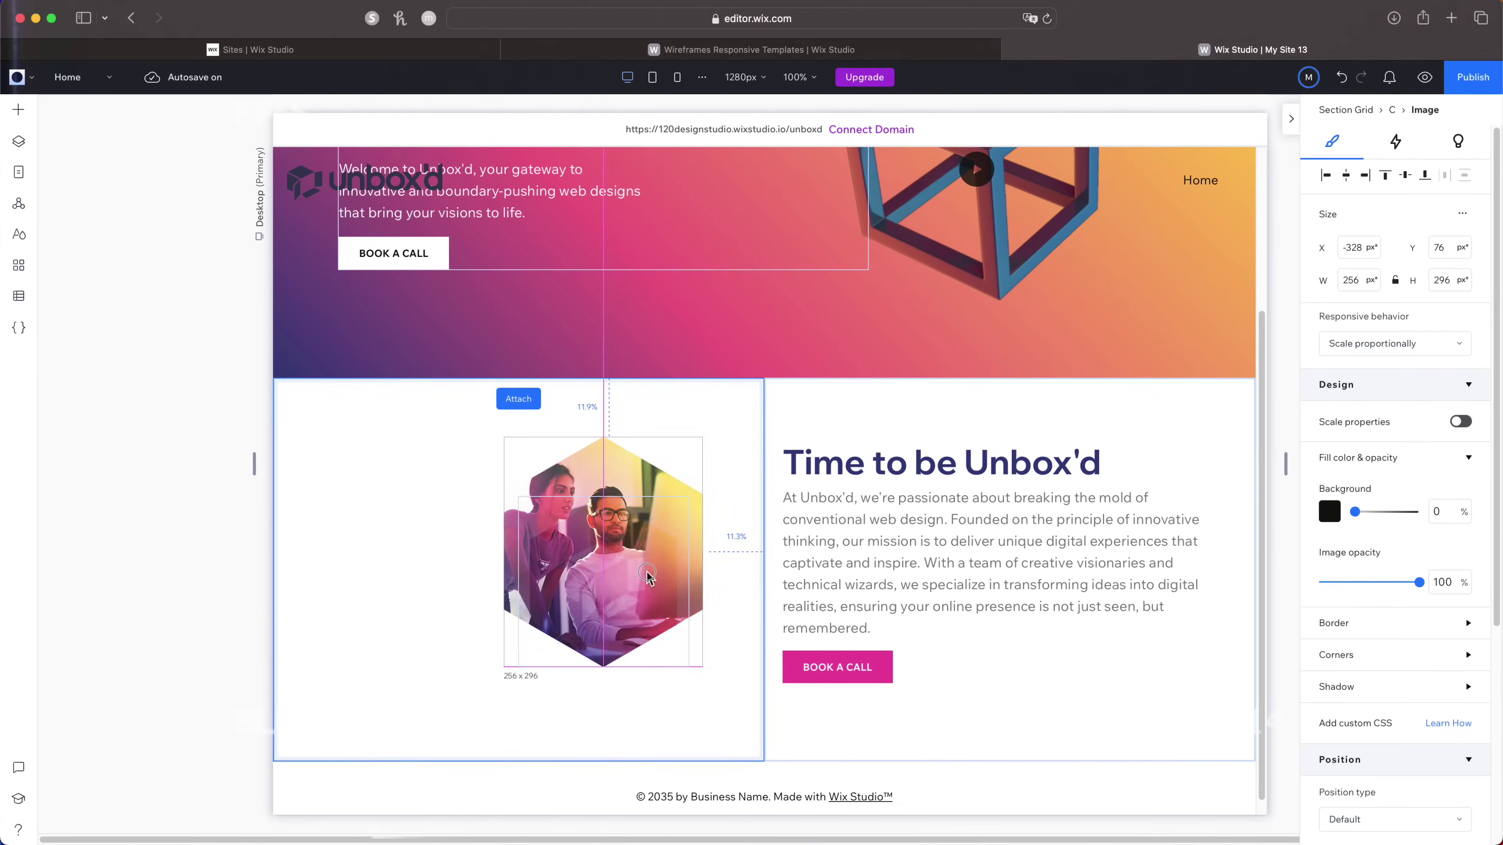
left_click_drag(704, 671, 519, 619)
left_click_drag(502, 461, 550, 462)
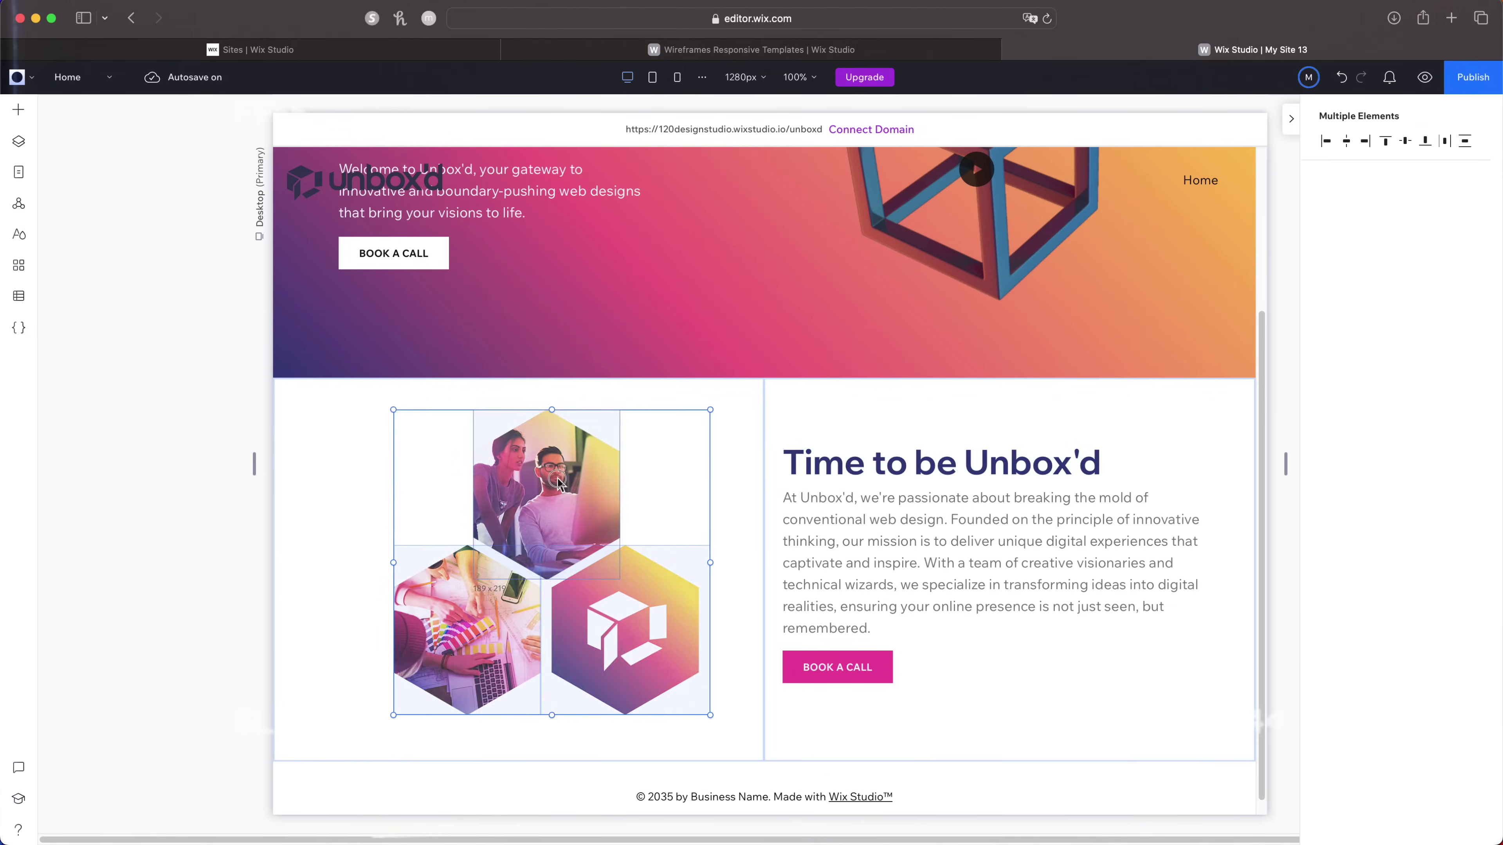
Deselect the hexagon group and select the Unbox'd logo hexagon in the left cell.
left_click(1006, 533)
key("Escape")
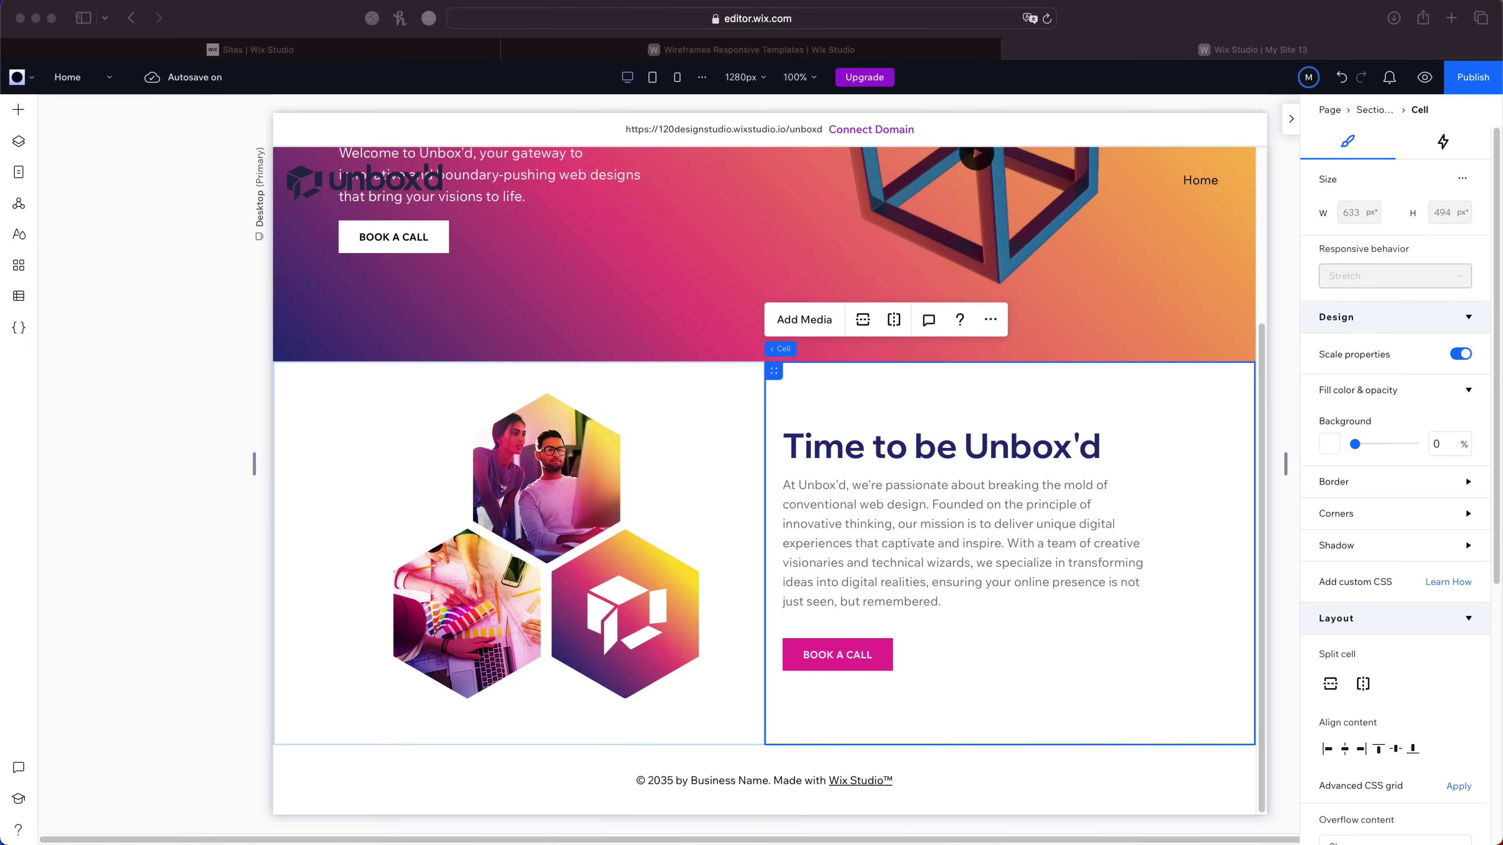
left_click(624, 605)
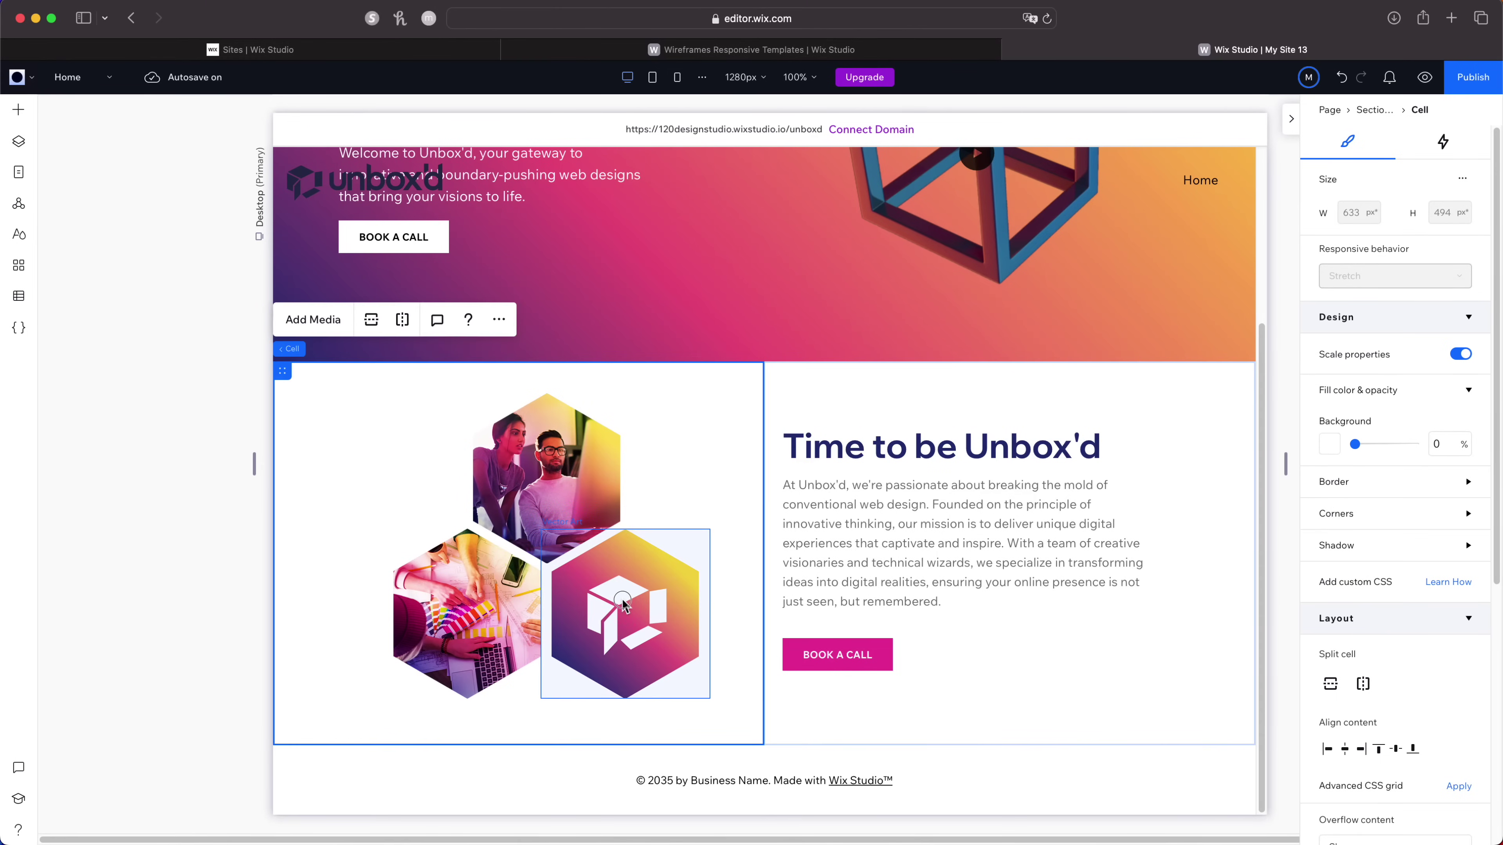
left_click(623, 604)
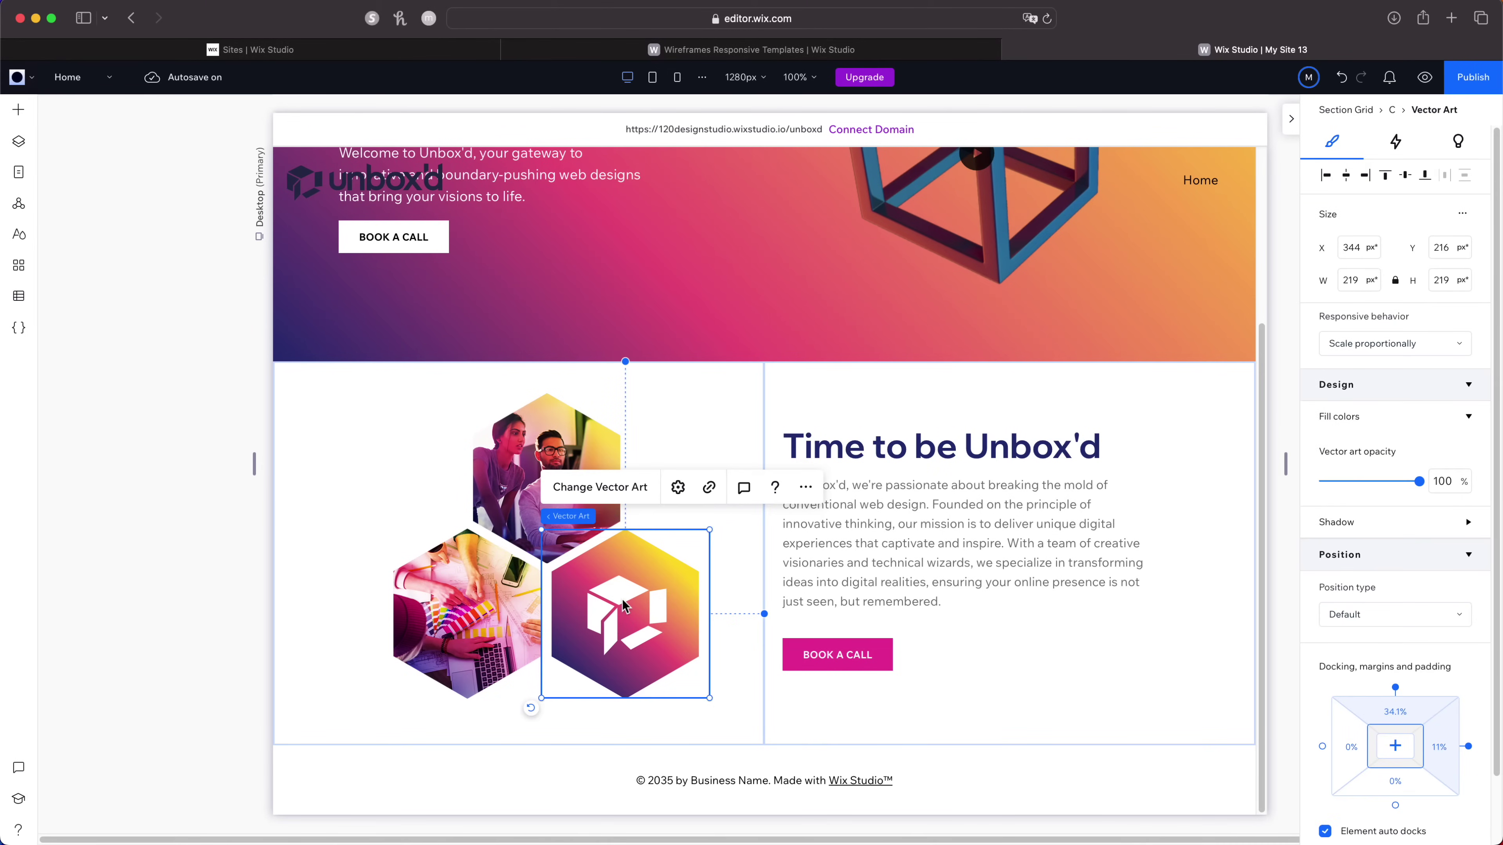
In the logo hexagon's Animations and Effects, expand Mouse Effects and add a new effect.
left_click(1397, 143)
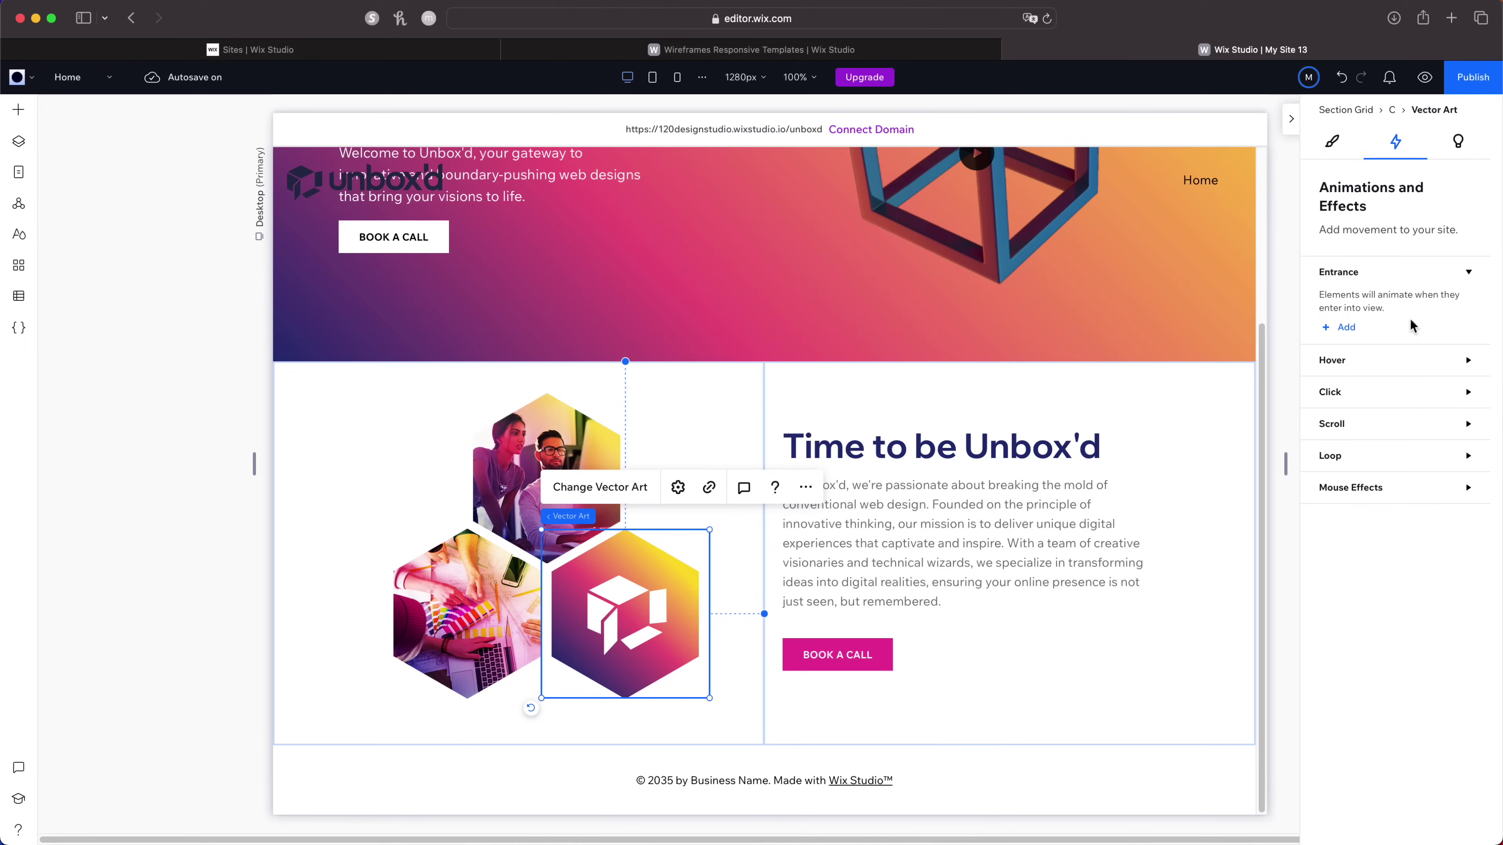
left_click(1409, 485)
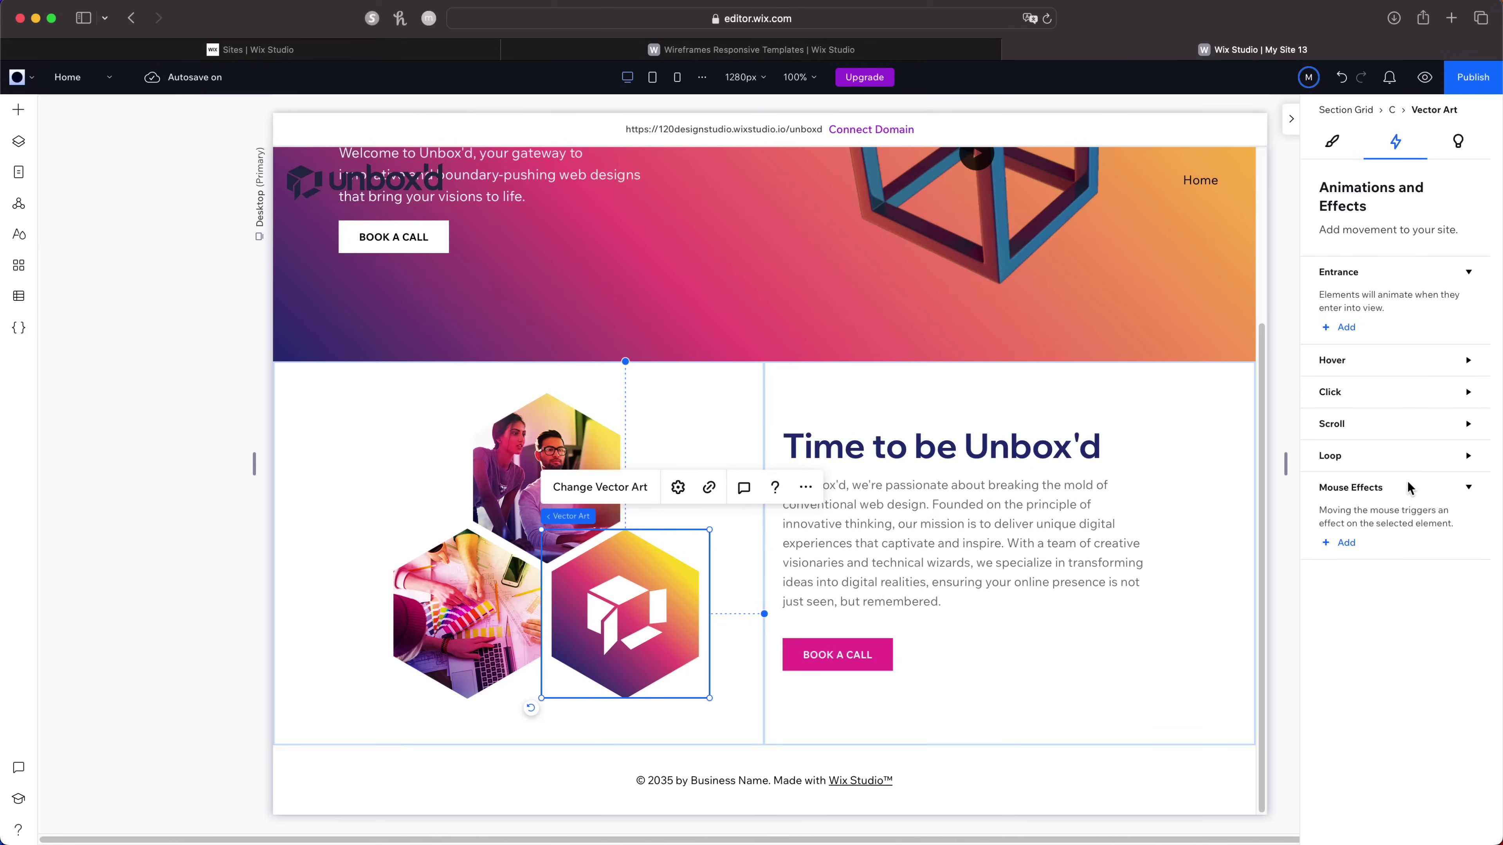
left_click(1343, 542)
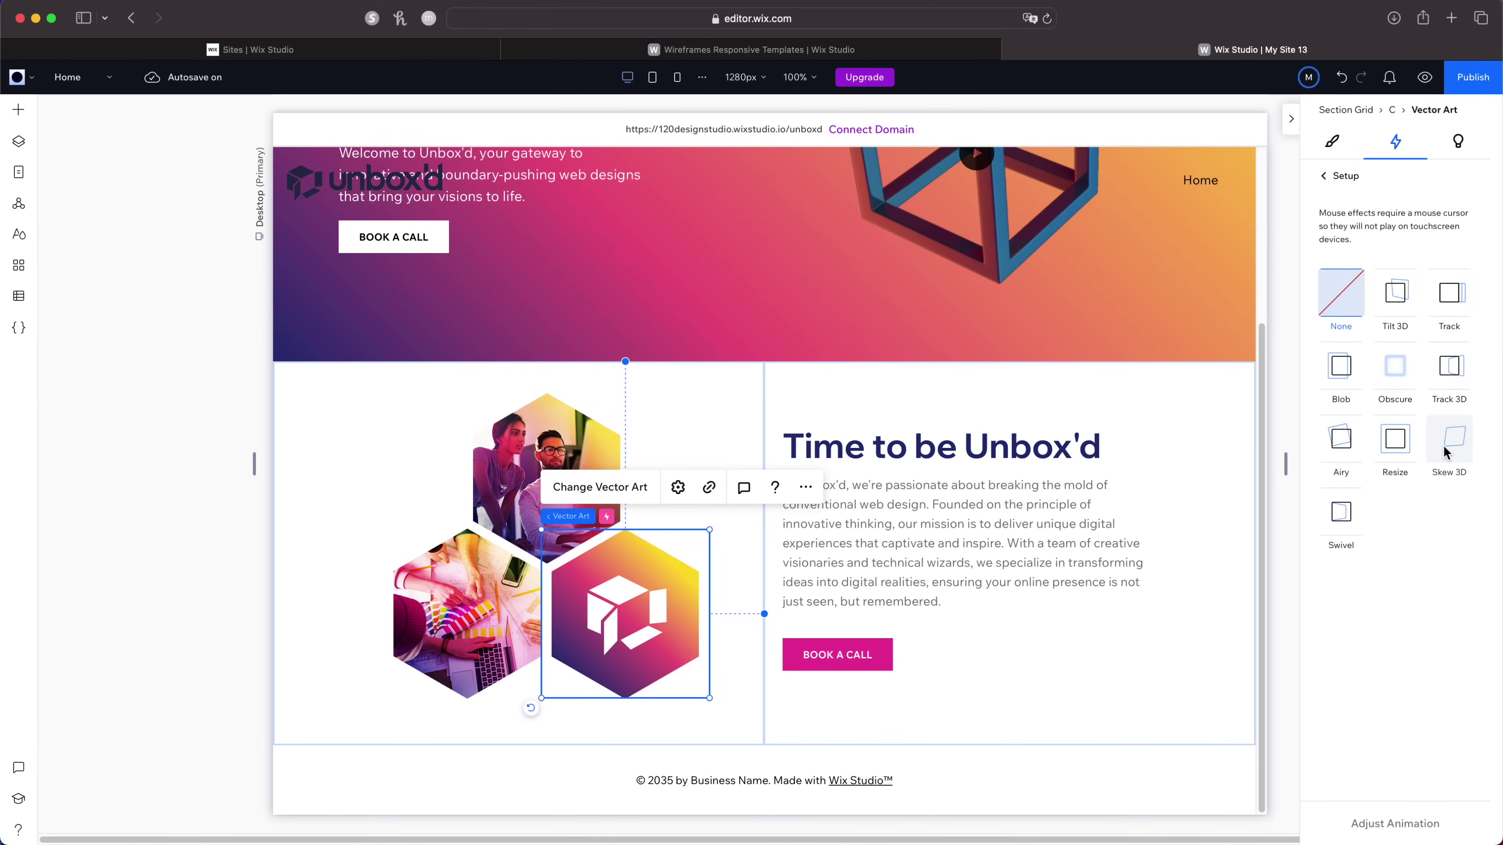
Give the logo hexagon a Tilt 3D mouse effect with angle 41 and velocity 1.
left_click(1396, 303)
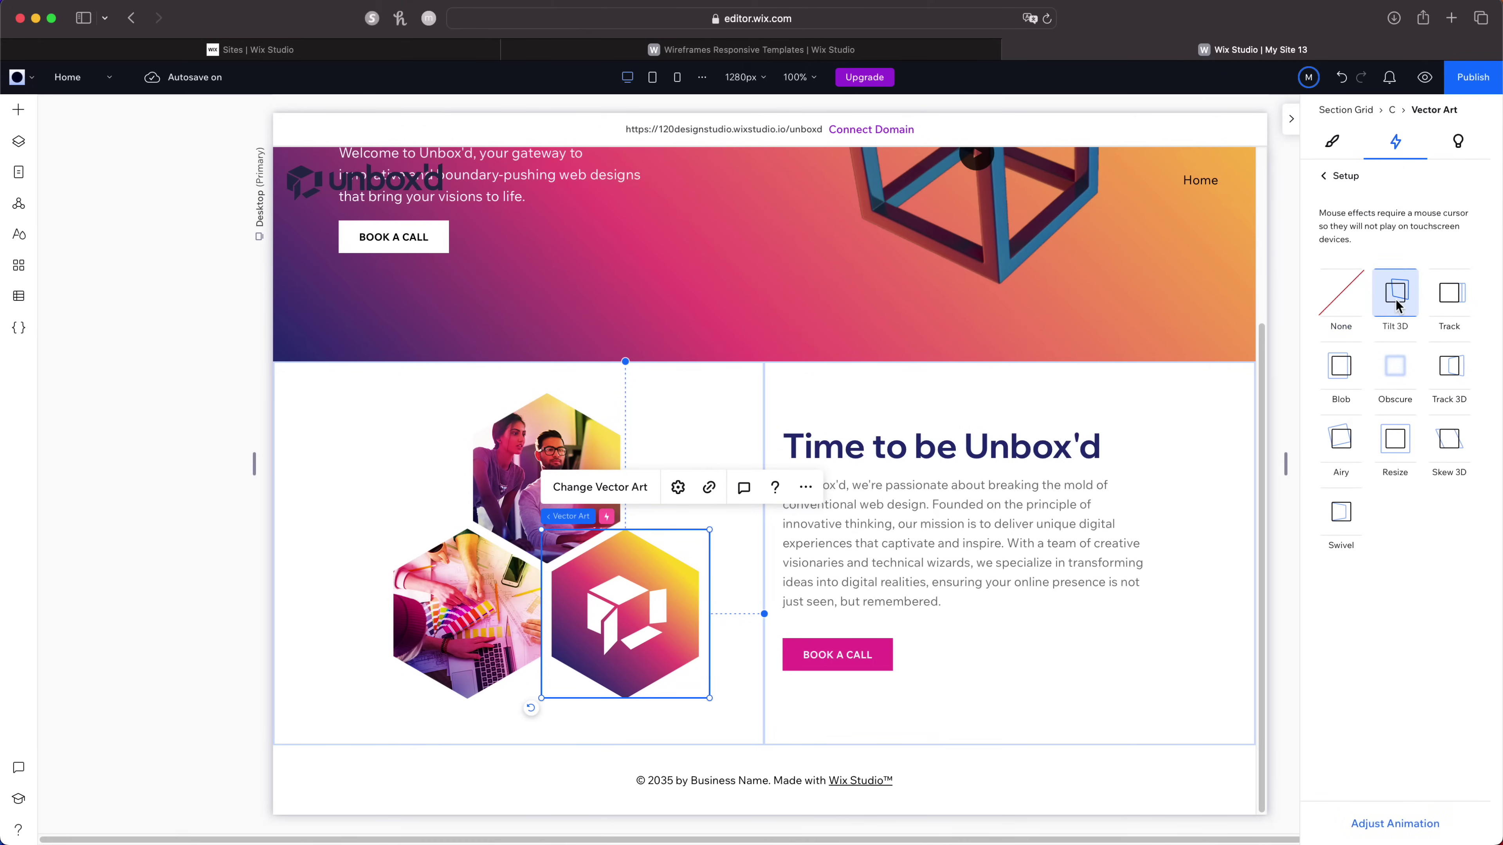
left_click(1364, 823)
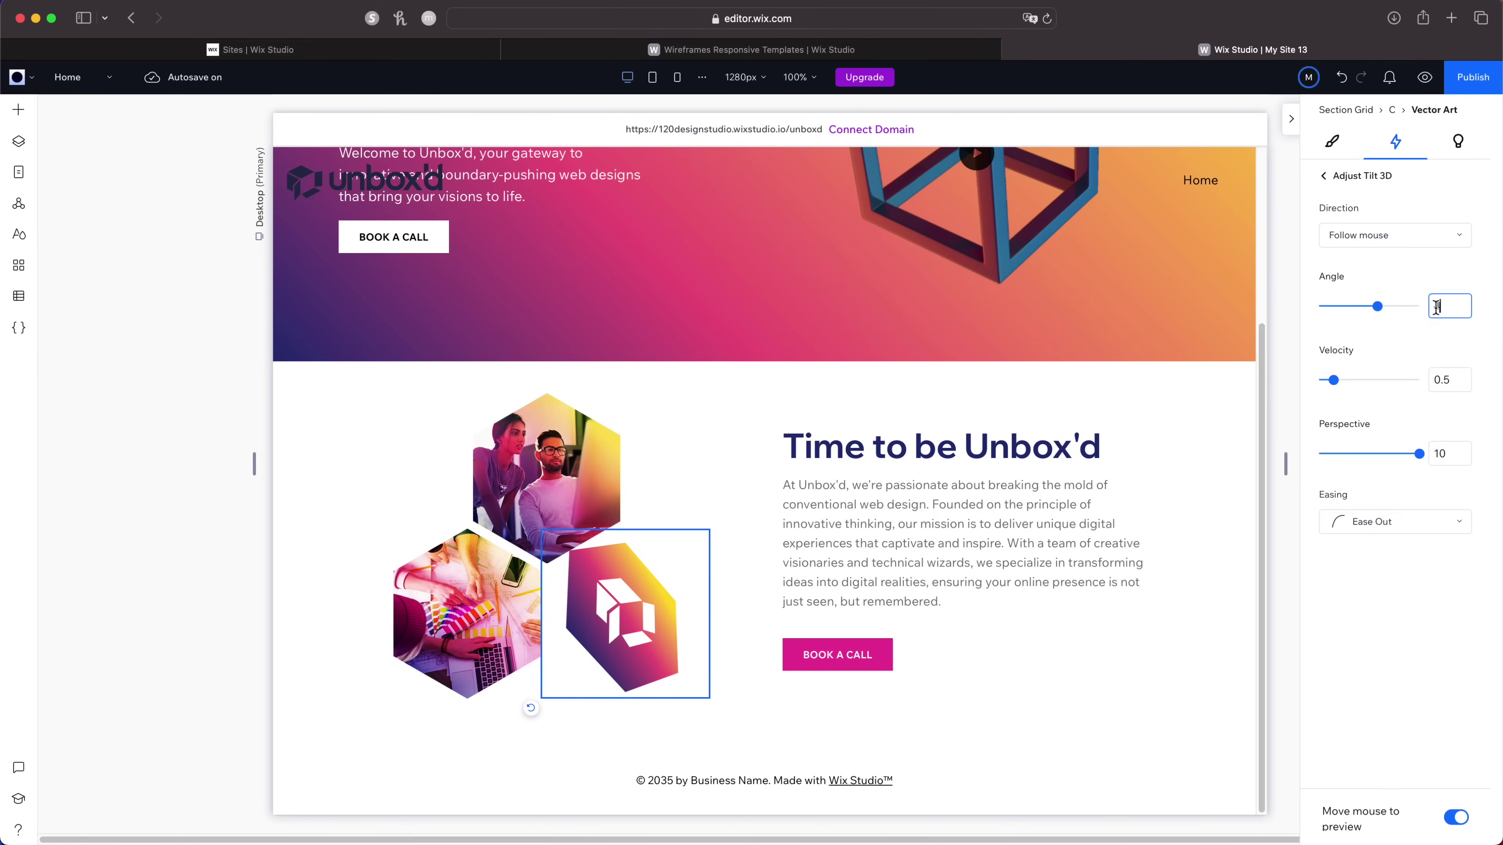
left_click(1445, 386)
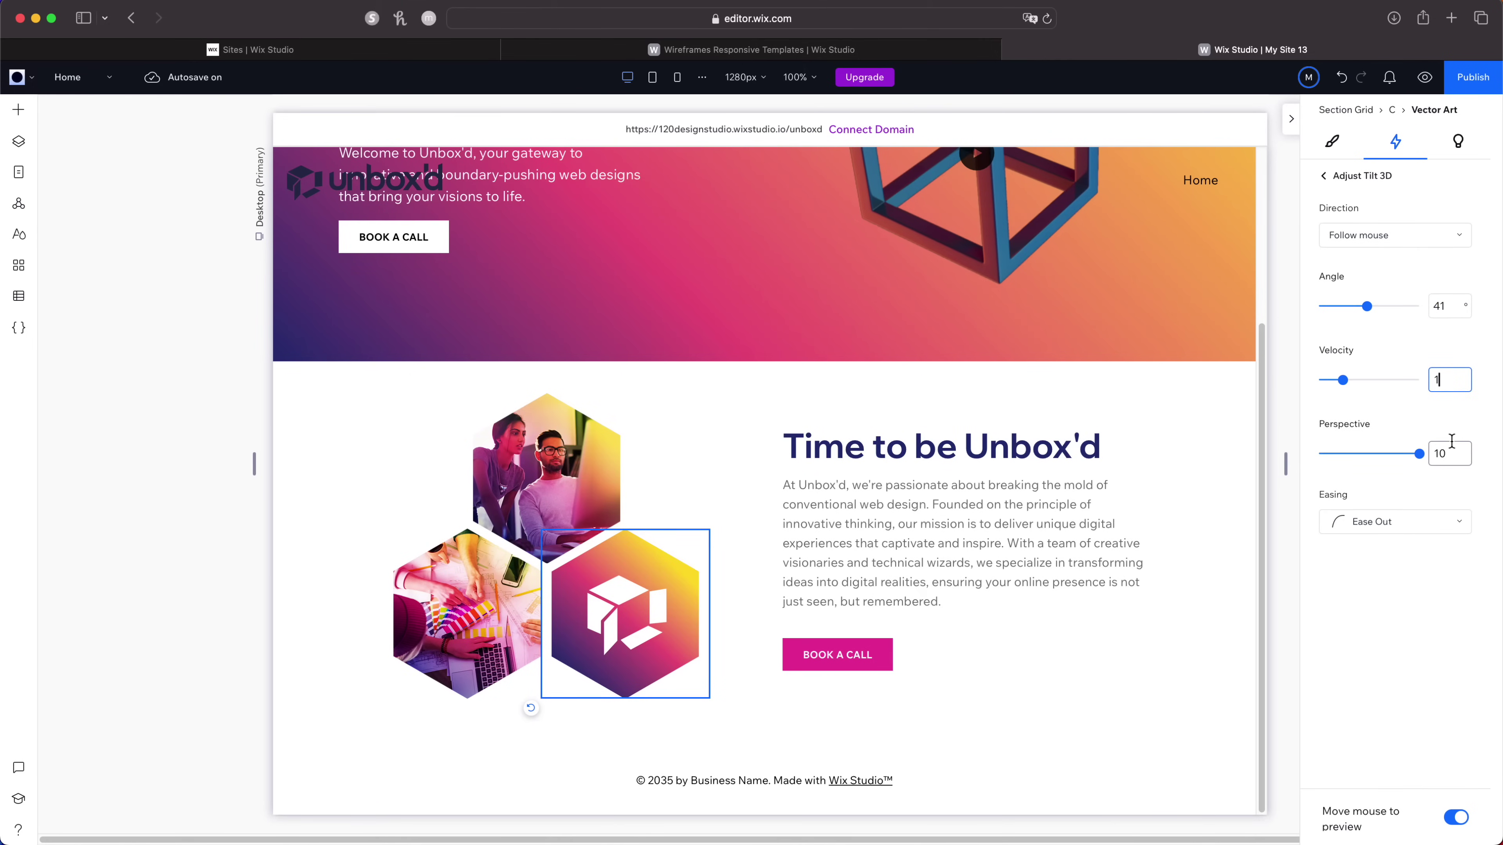
left_click(655, 605)
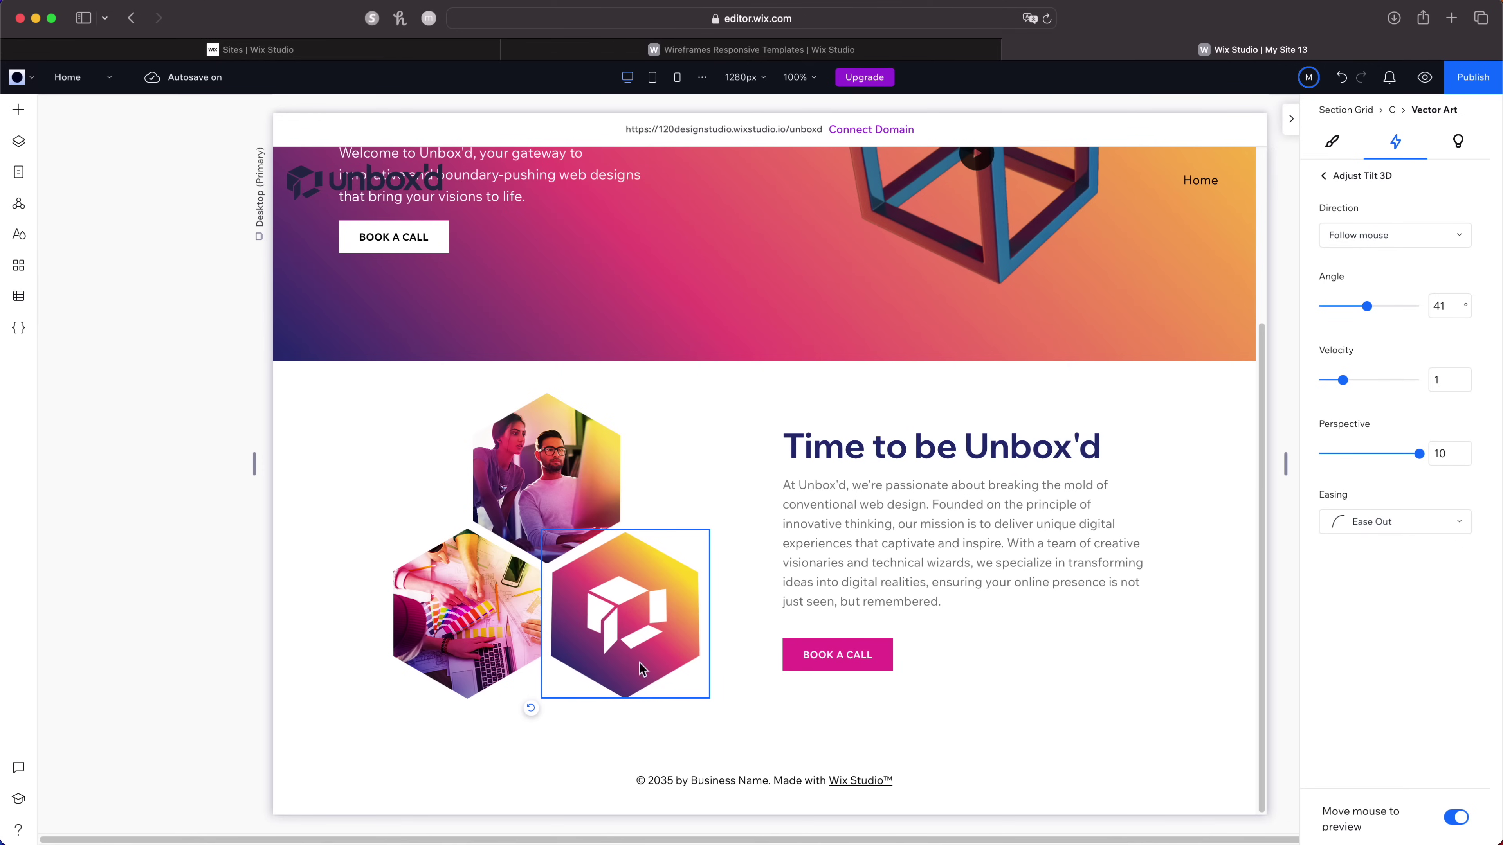
Apply Tilt 3D to the top photo hexagon and preview the tilting hexagons.
left_click(564, 472)
left_click(1342, 542)
left_click(1433, 308)
key("Tab")
key("Tab")
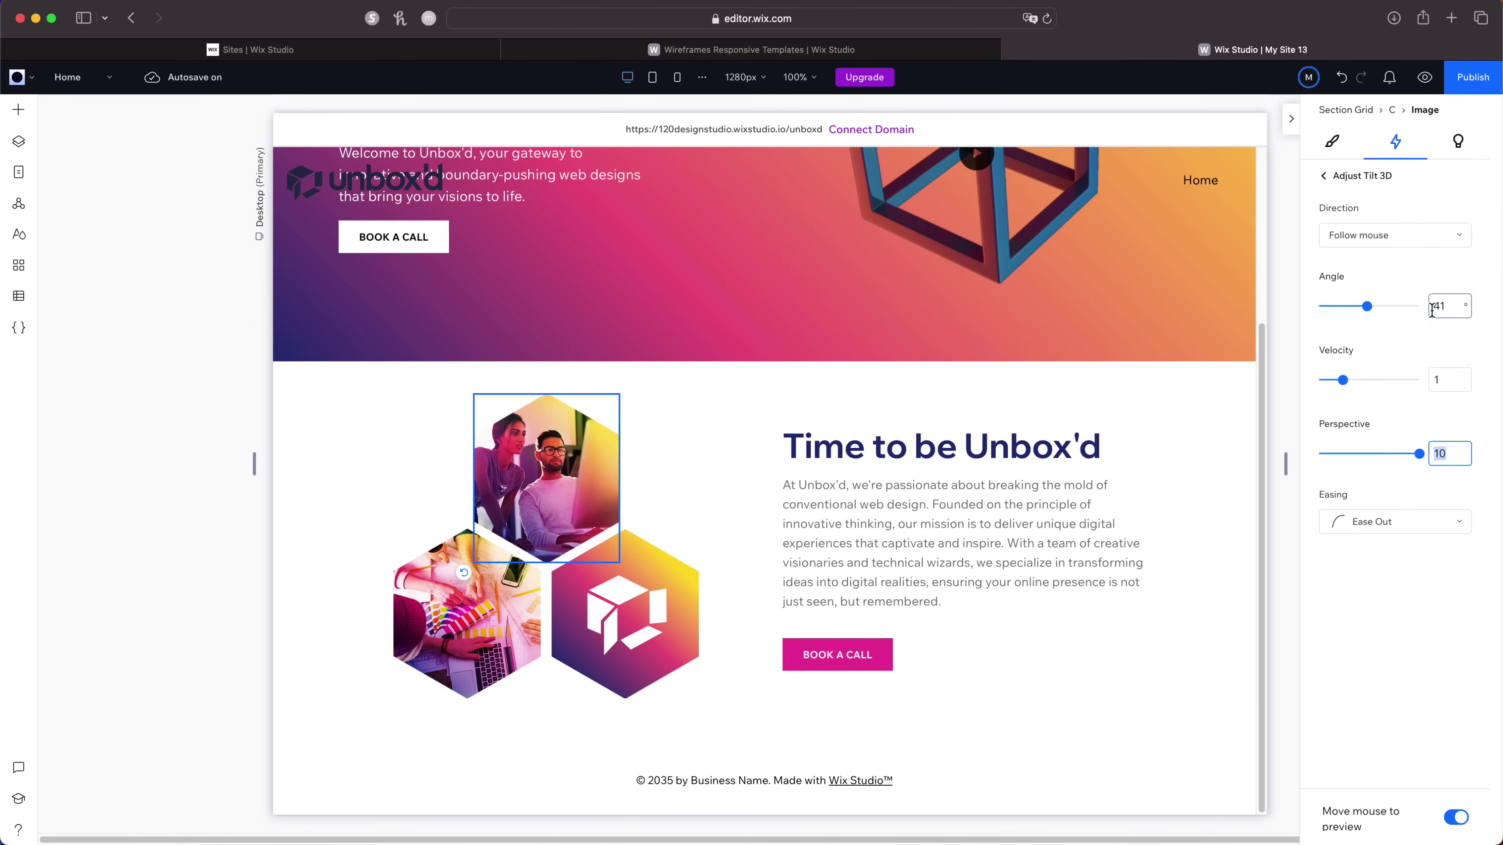
left_click(1420, 80)
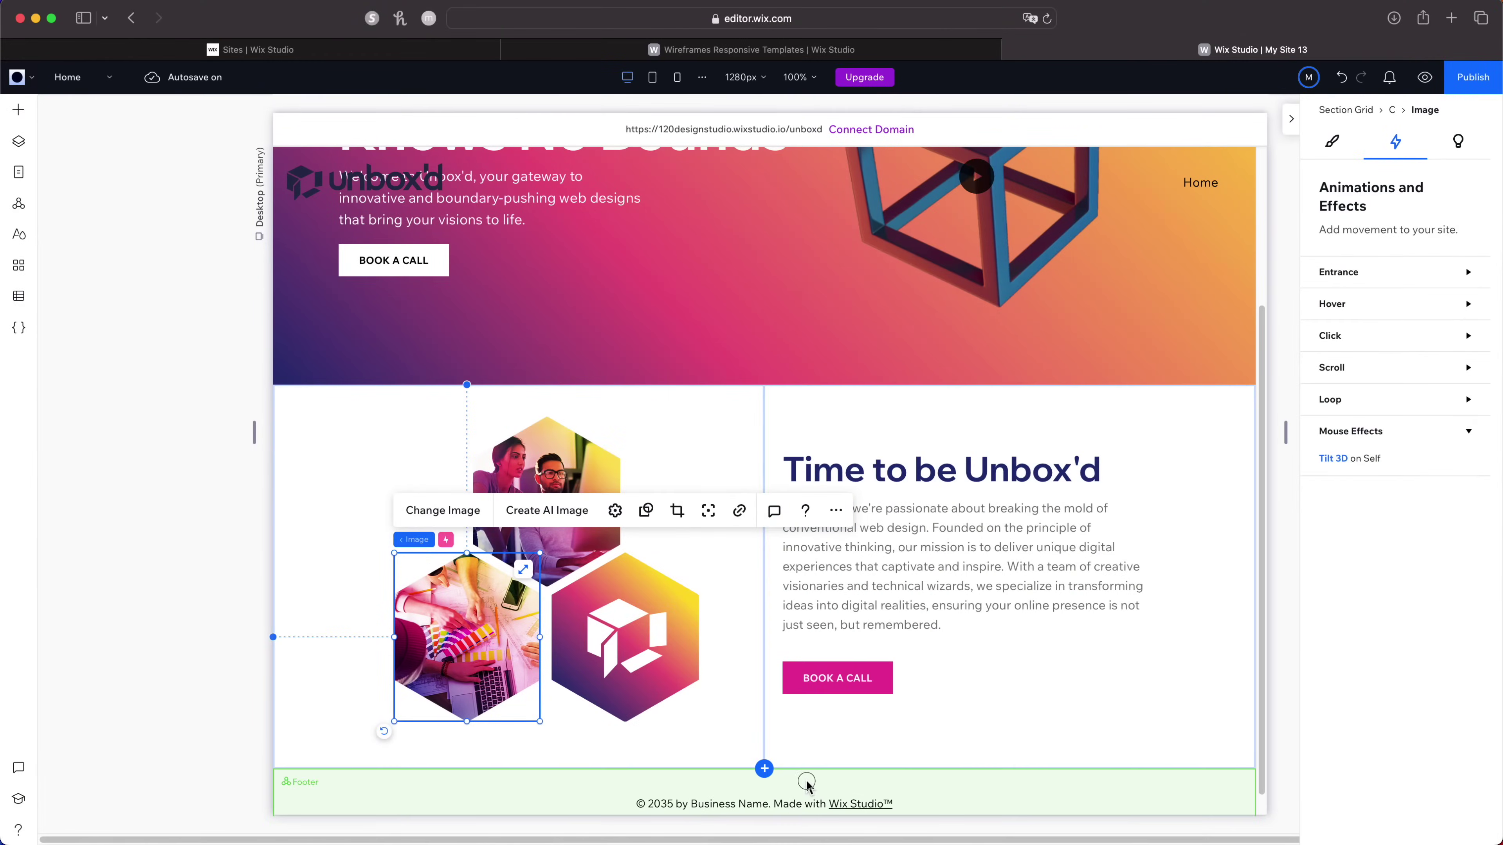
Add a blank section above the footer with an inverted Triangle shape divider.
left_click(773, 777)
left_click(764, 769)
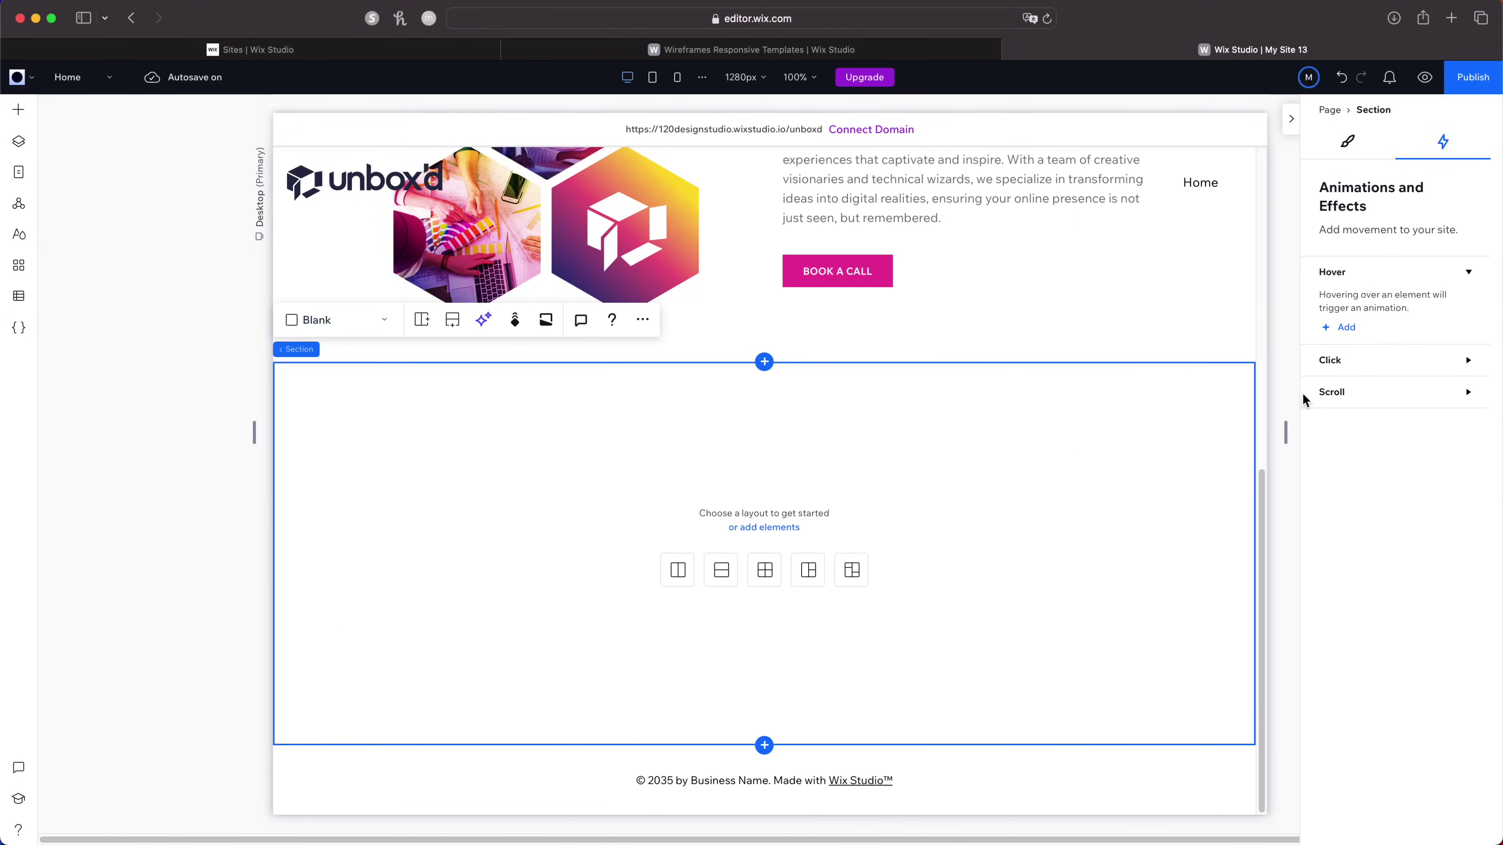
left_click(1346, 143)
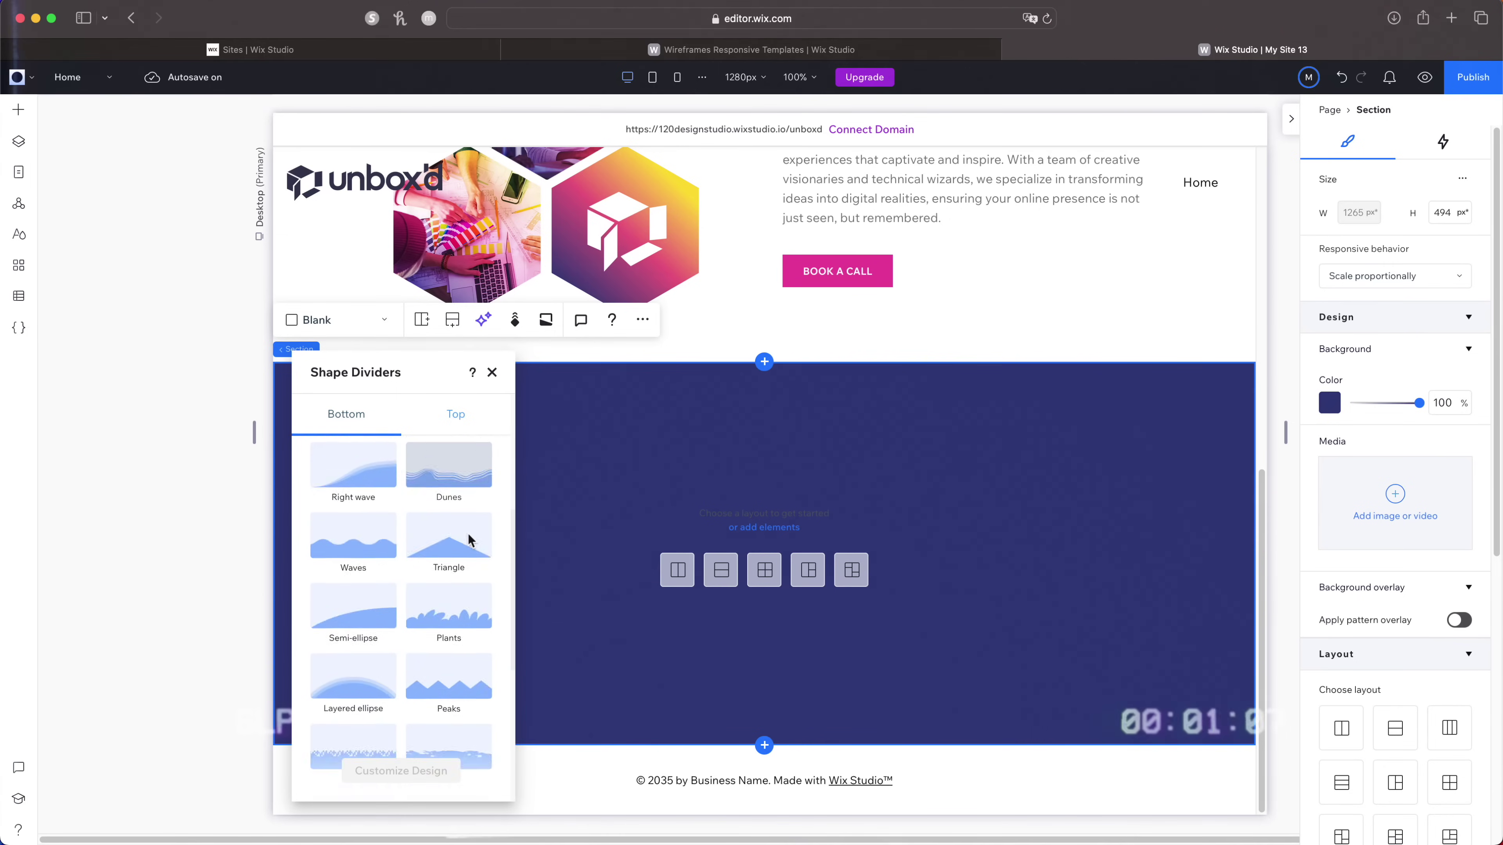
scroll(468, 539, "down", 3)
left_click(463, 536)
left_click(401, 770)
left_click(480, 594)
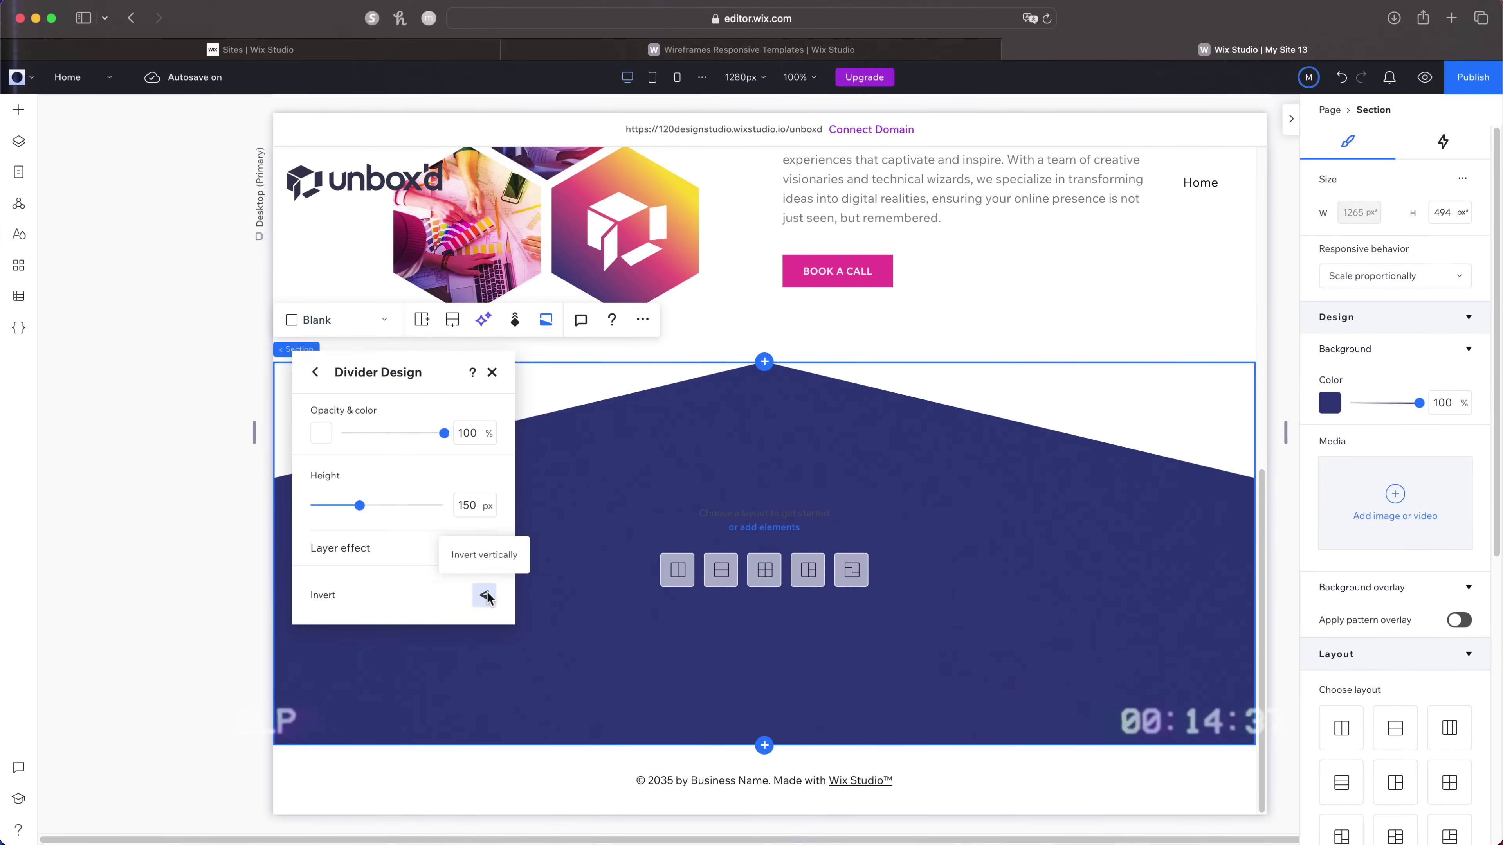
left_click_drag(430, 503, 375, 503)
left_click(849, 359)
scroll(847, 642, "up", 3)
scroll(848, 642, "down", 3)
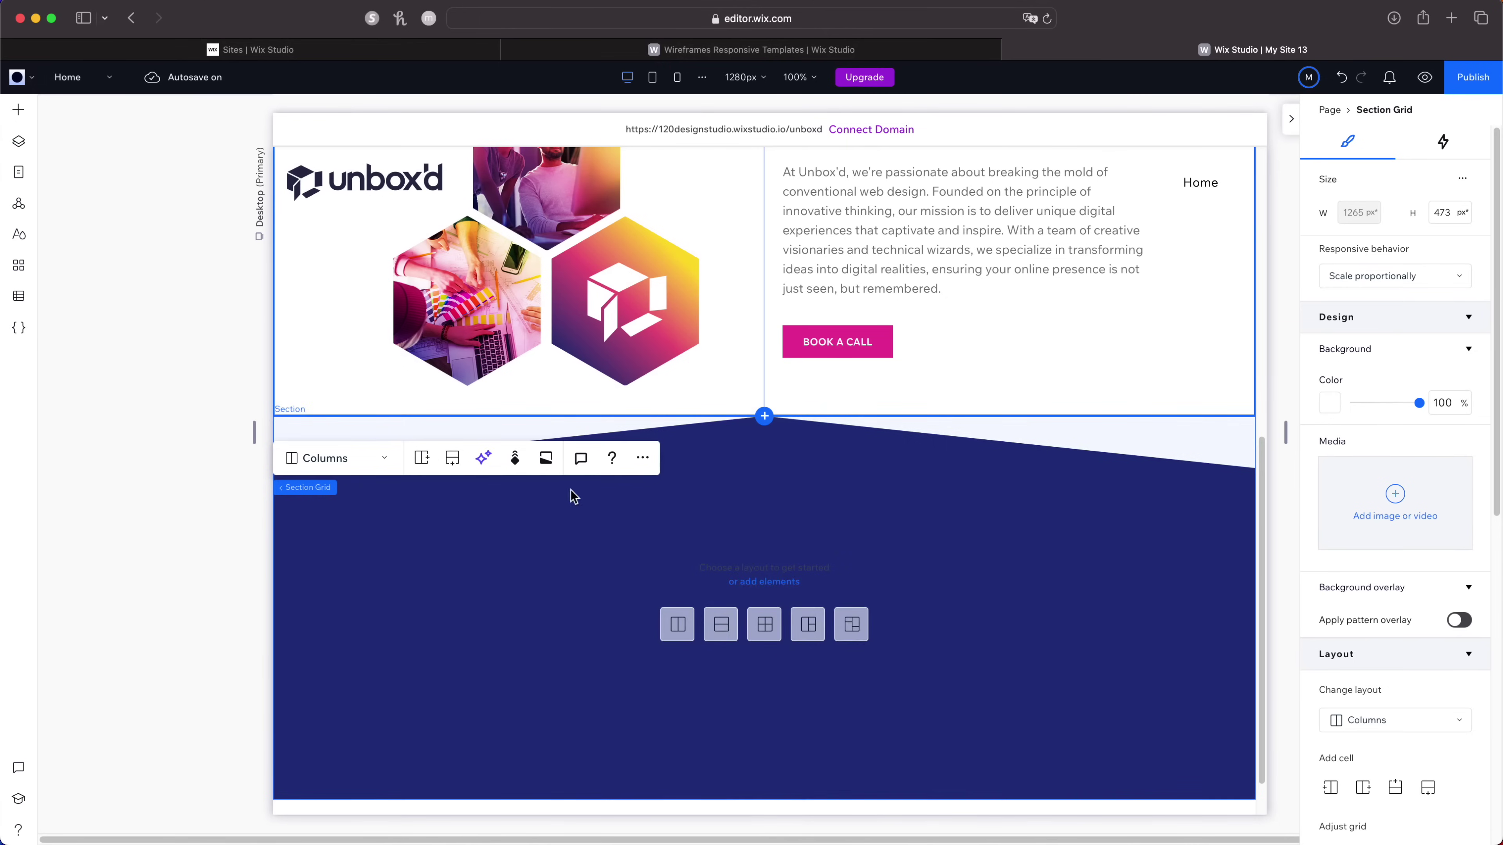
Add the EXPLORE text mask preset and place it lower in the navy section.
left_click(19, 111)
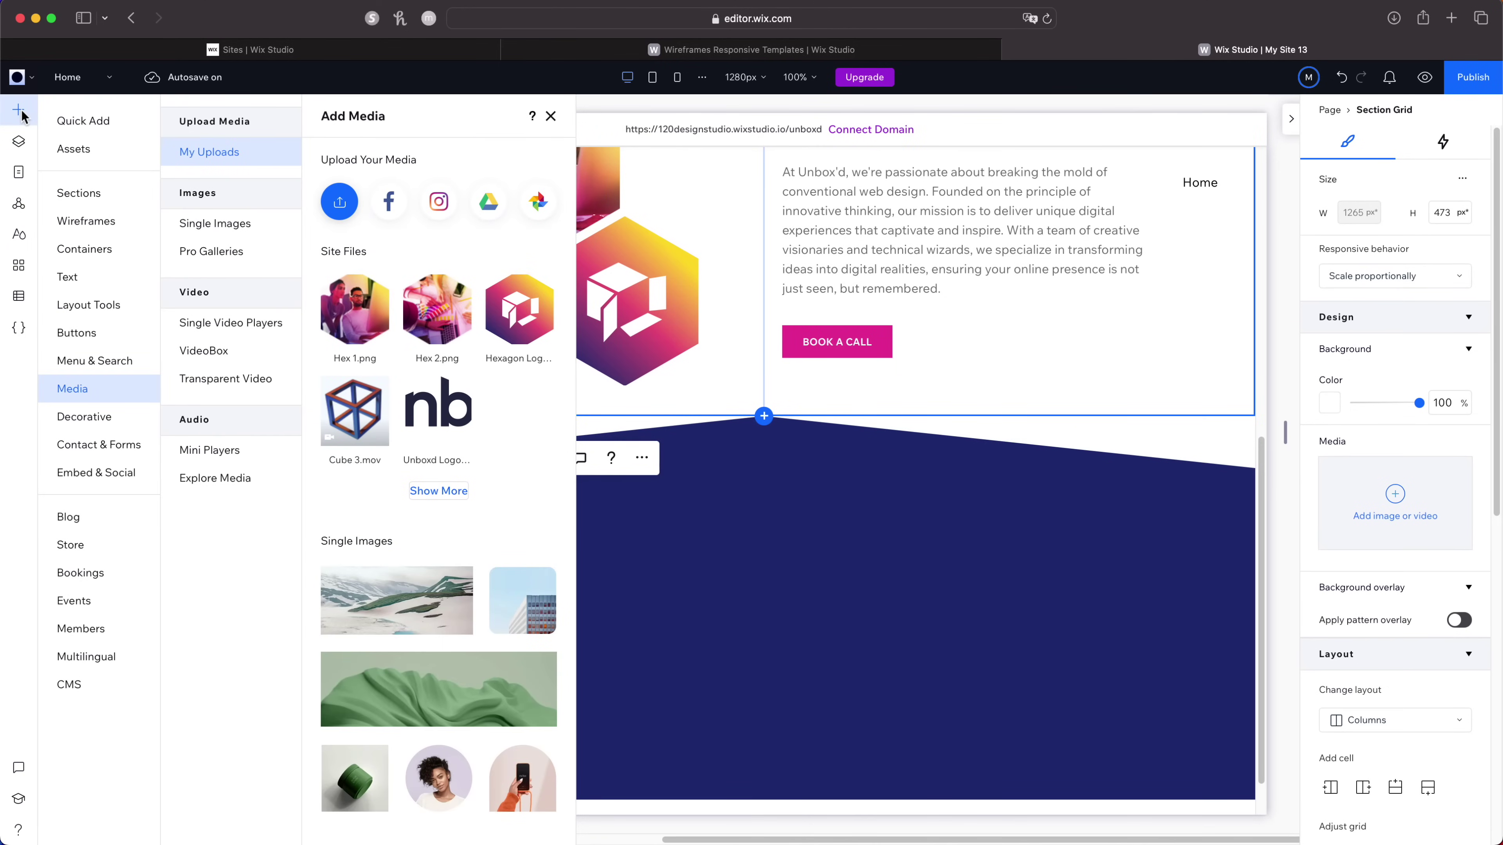
left_click(72, 267)
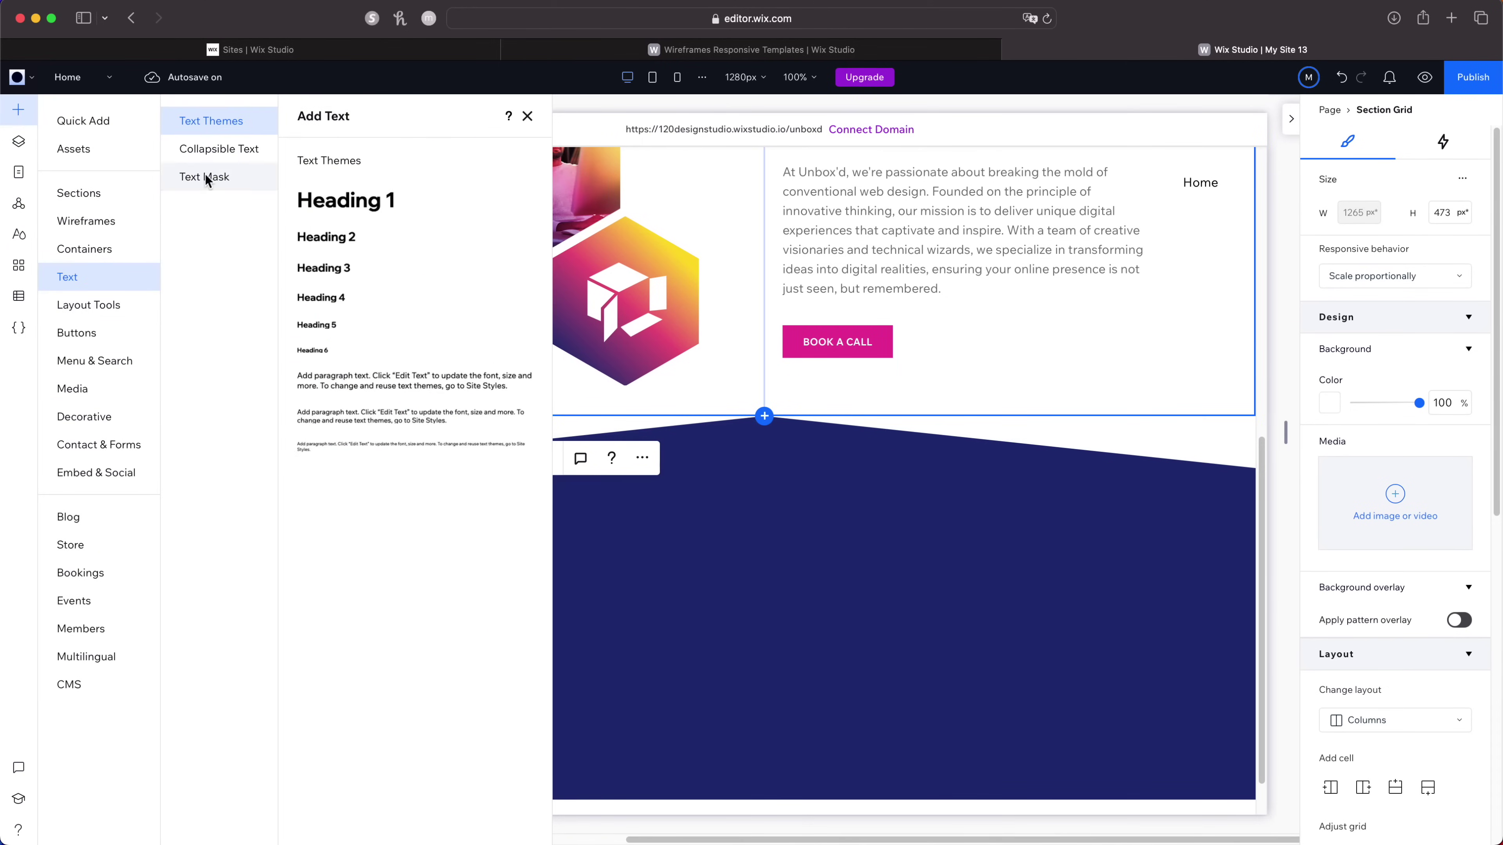
left_click(205, 177)
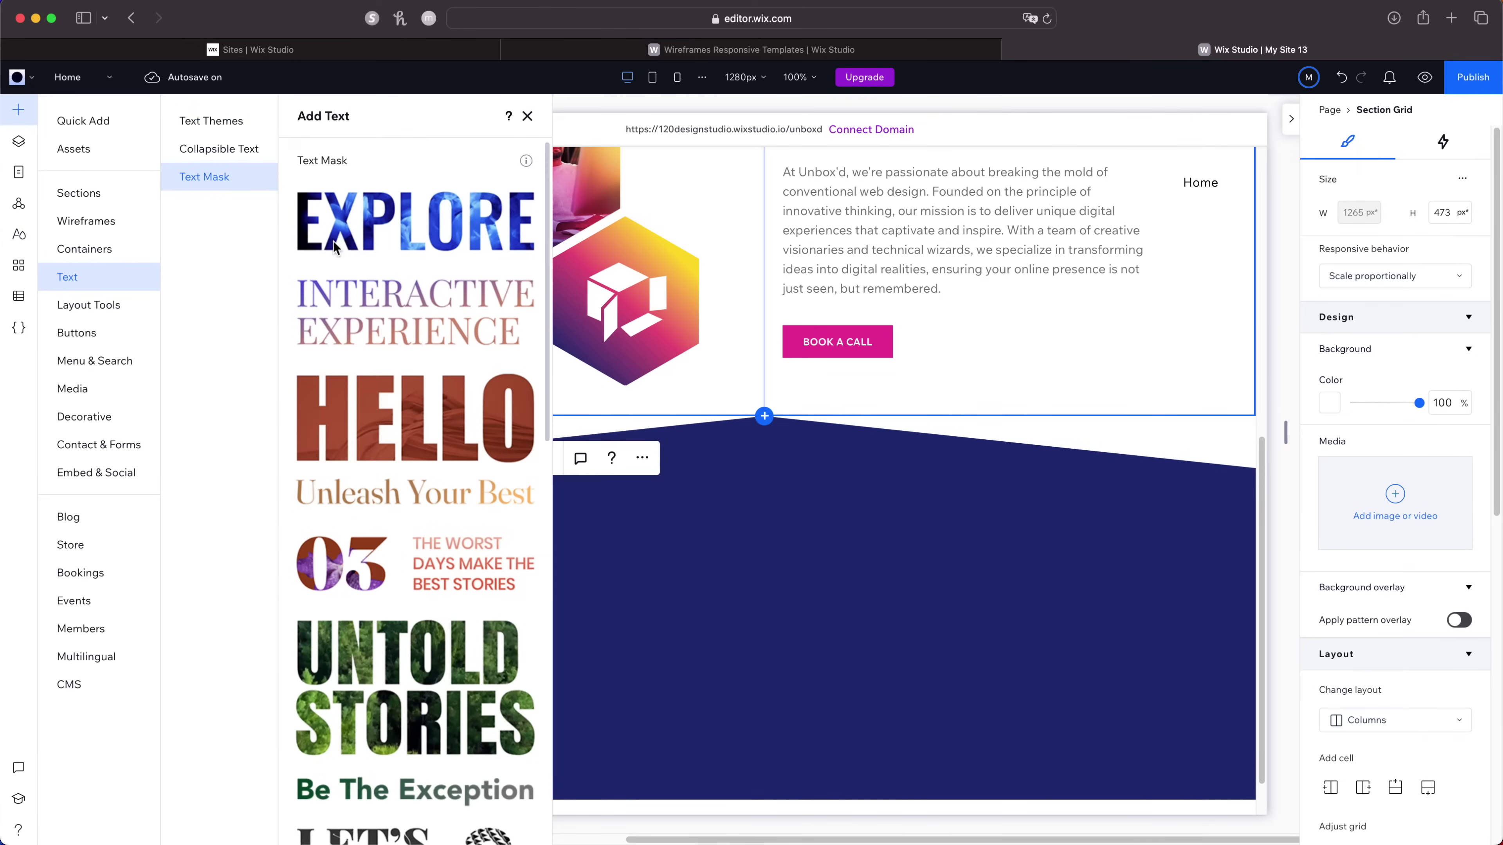
scroll(363, 256, "down", 5)
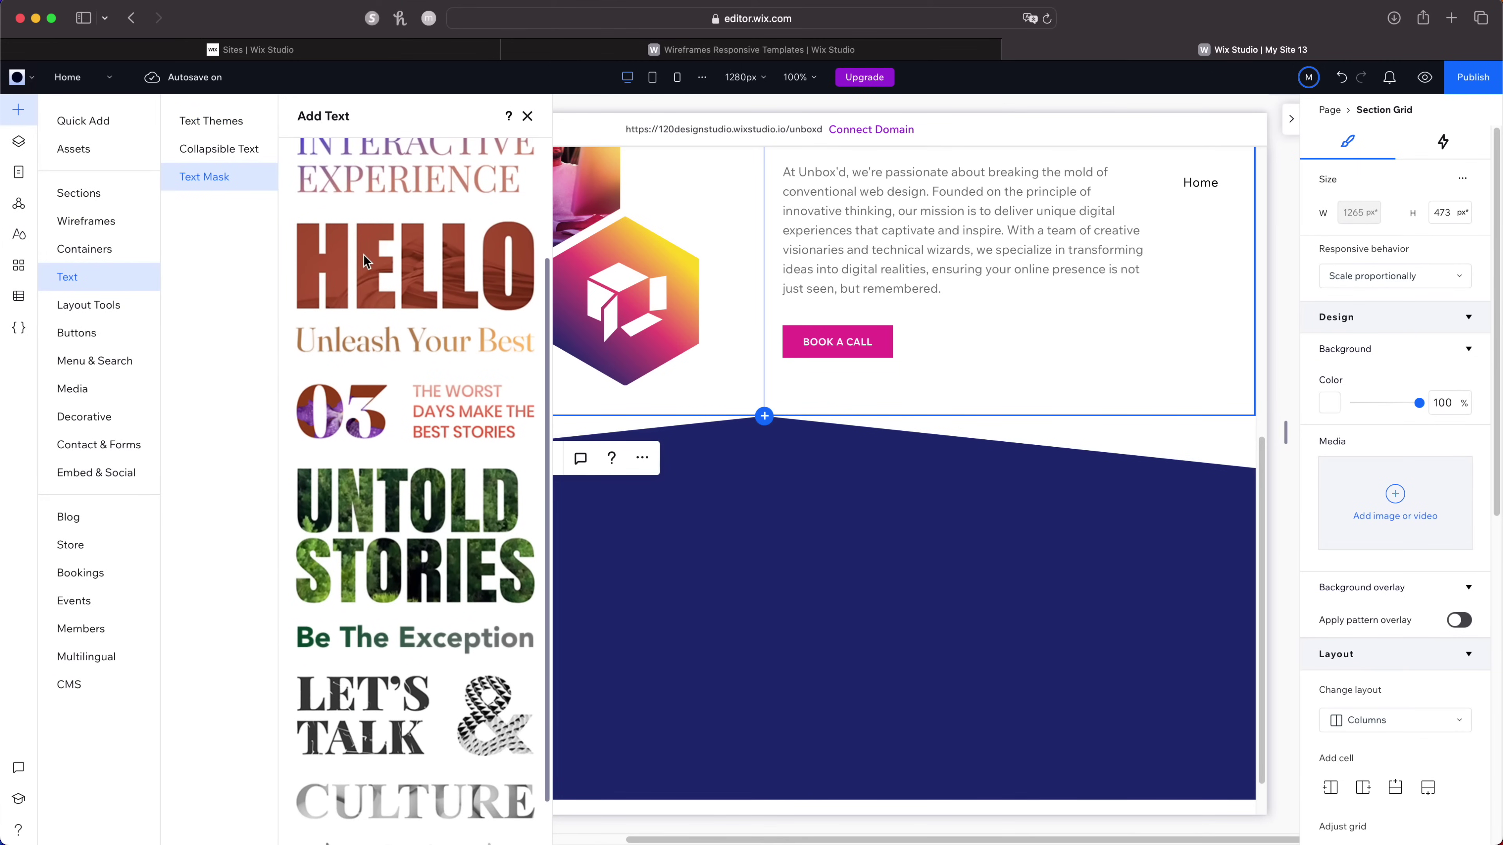
scroll(464, 231, "up", 5)
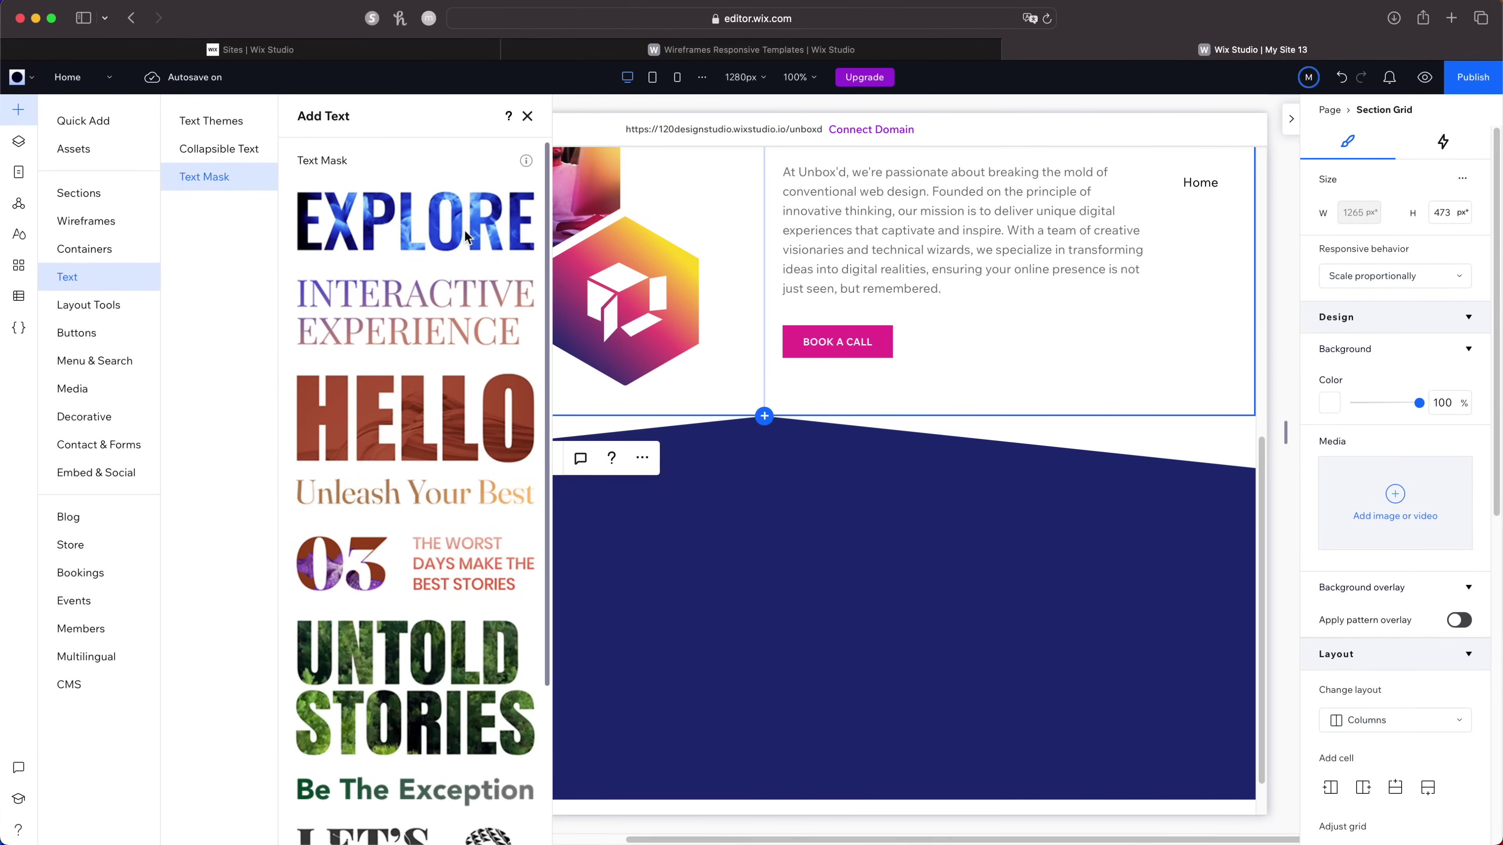
left_click(464, 230)
left_click_drag(681, 503, 686, 604)
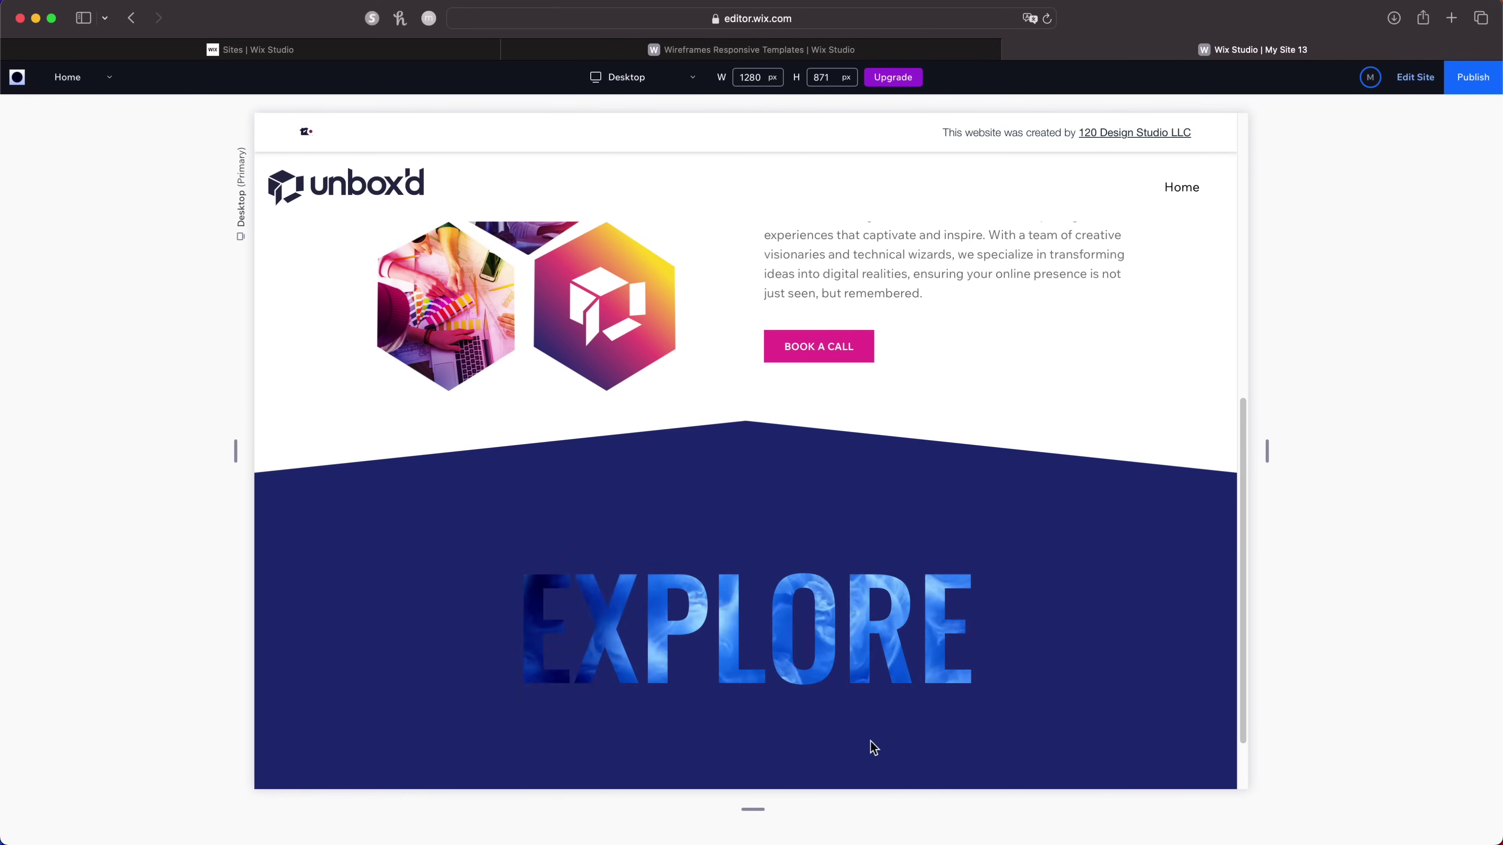
Change the text mask to '& Design Outside the Box' in Wix Madefor Display XBold.
scroll(875, 748, "down", 2)
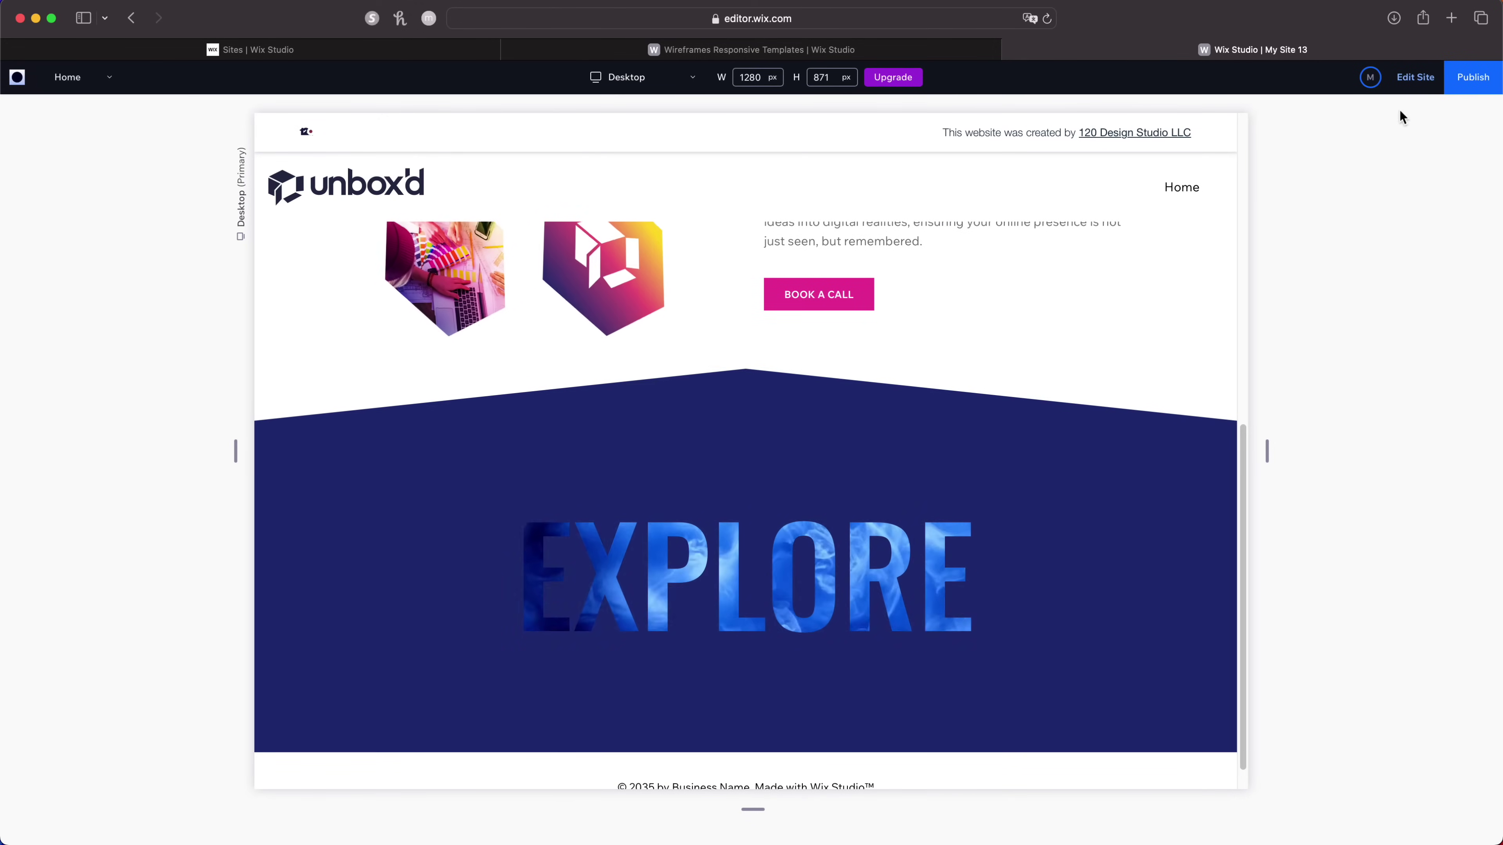
left_click(1410, 79)
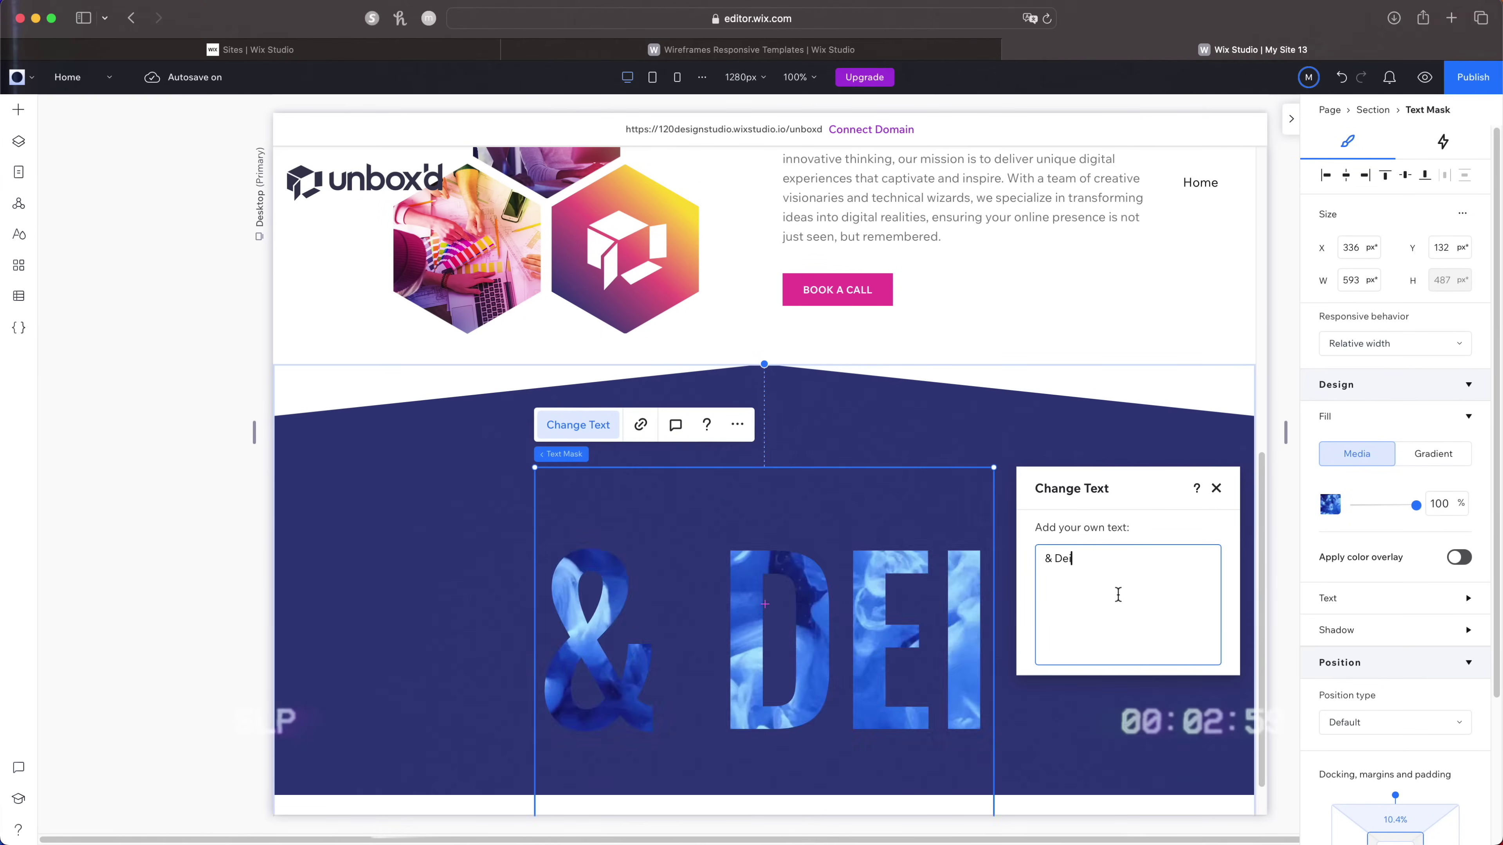
type("gn Outside the Box")
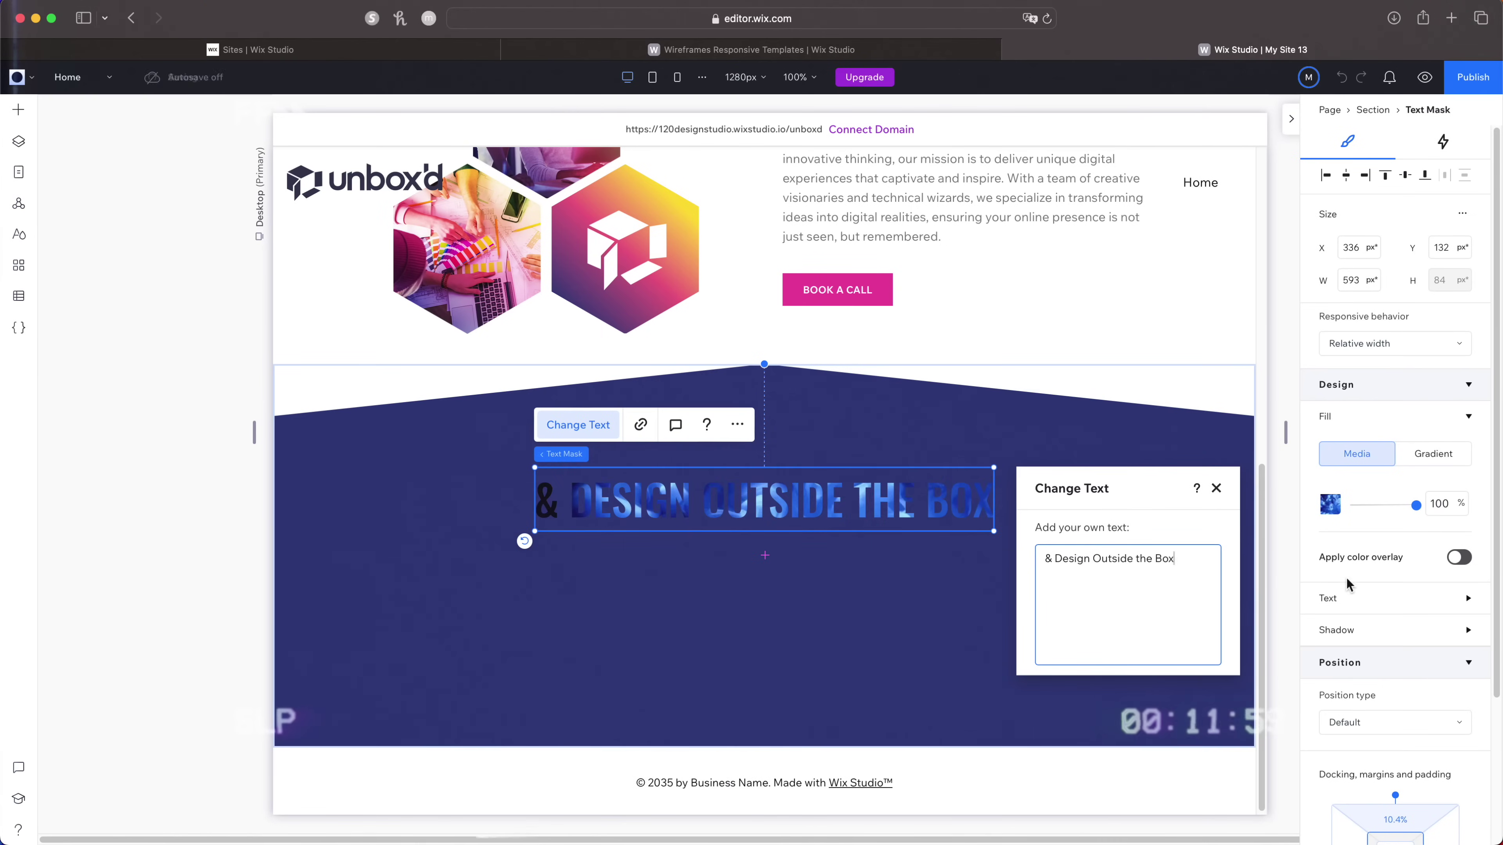
left_click(1348, 597)
left_click(1362, 649)
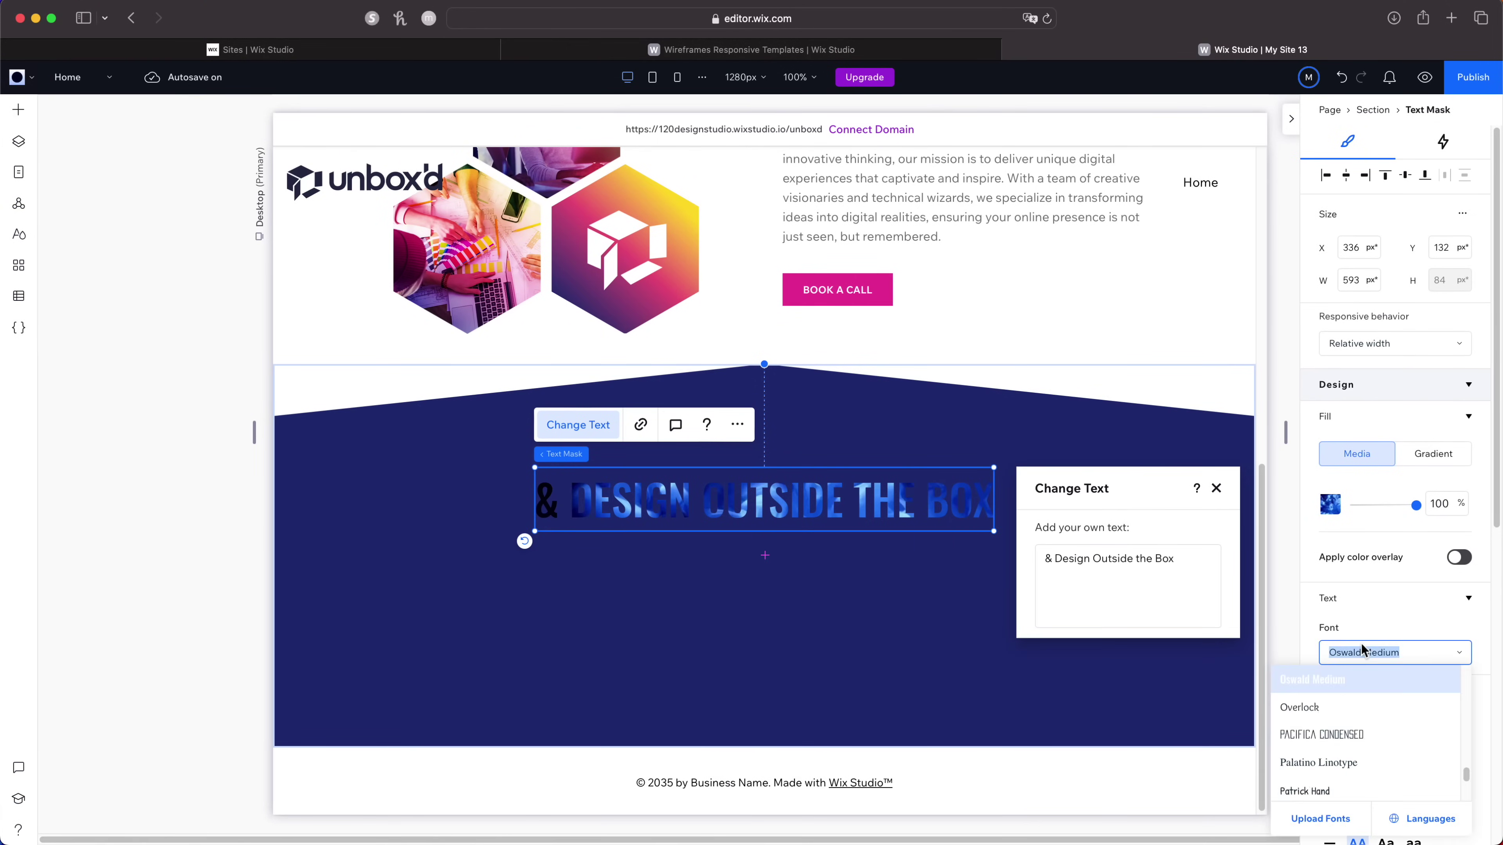
type("Wix Madefor Display")
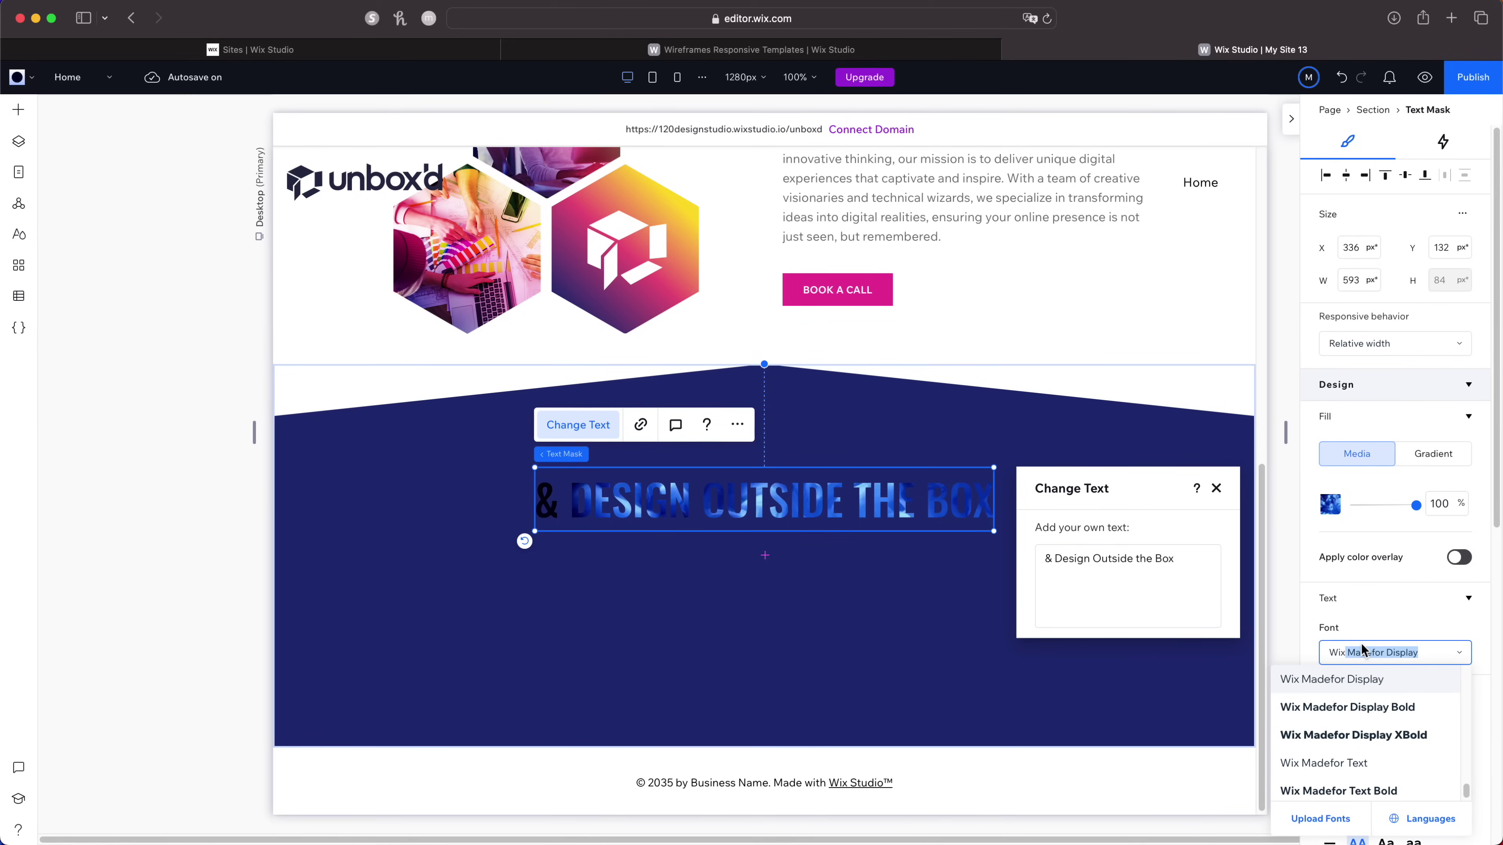
left_click(1367, 734)
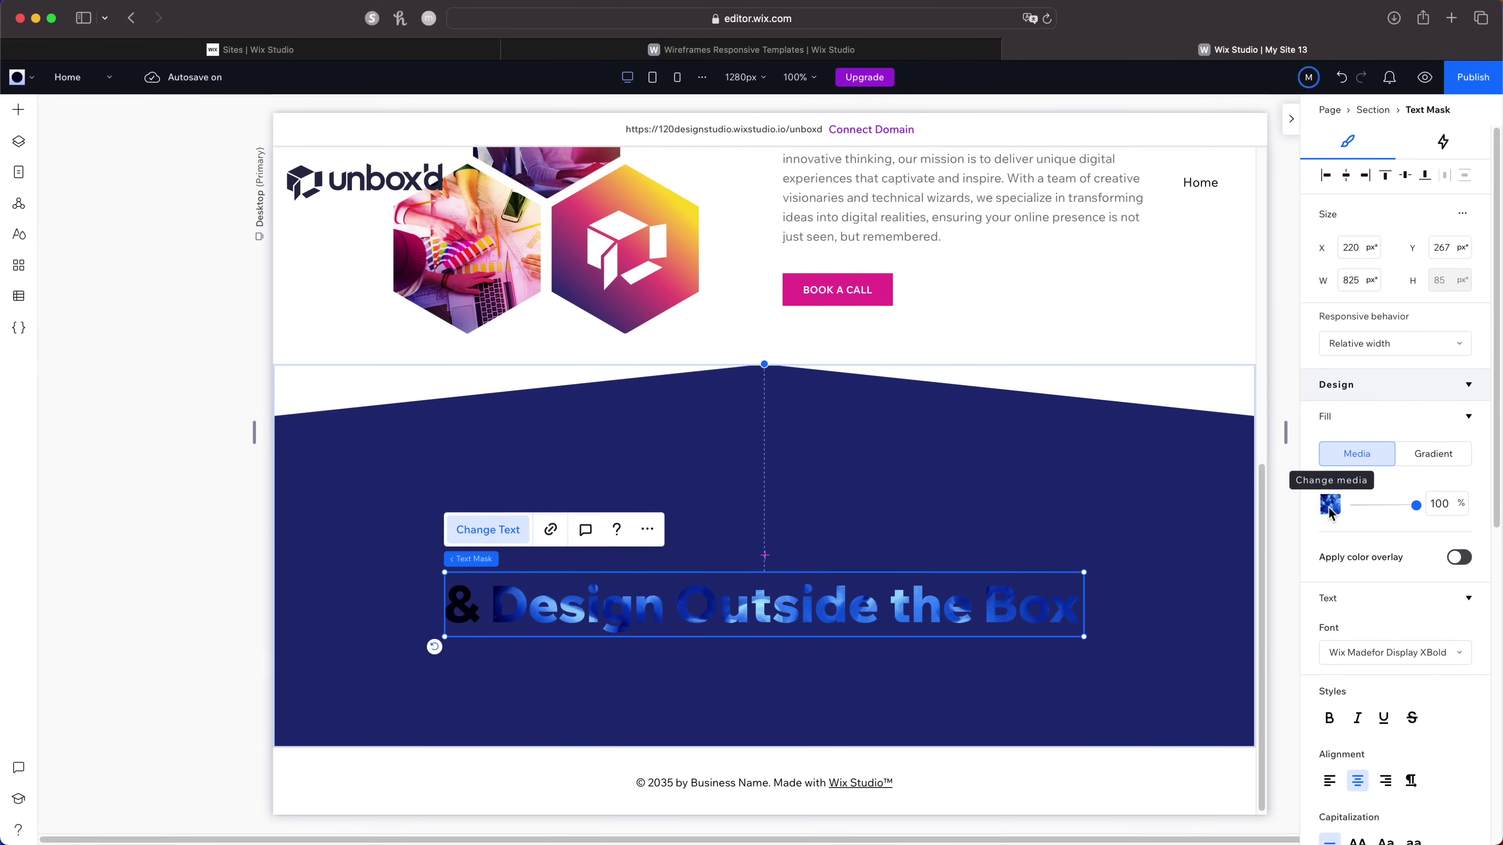
Browse media for the text mask fill and preview the G 23.mp4 gradient video.
left_click(1329, 507)
scroll(456, 524, "down", 2)
scroll(455, 524, "down", 10)
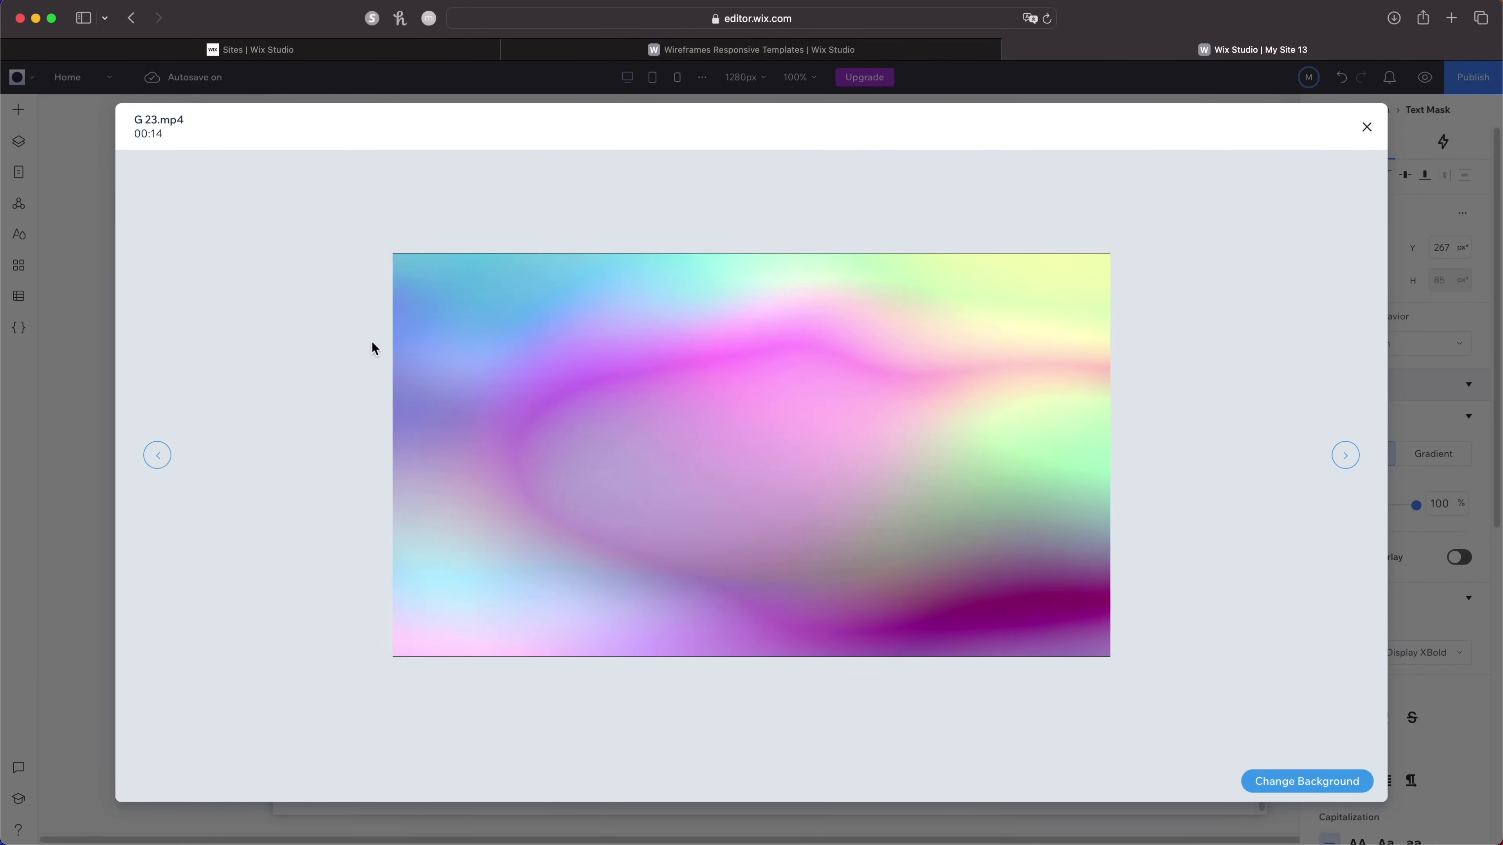
Apply G 23.mp4 as the text mask's fill, check it in preview, and return to editing.
left_click(1255, 781)
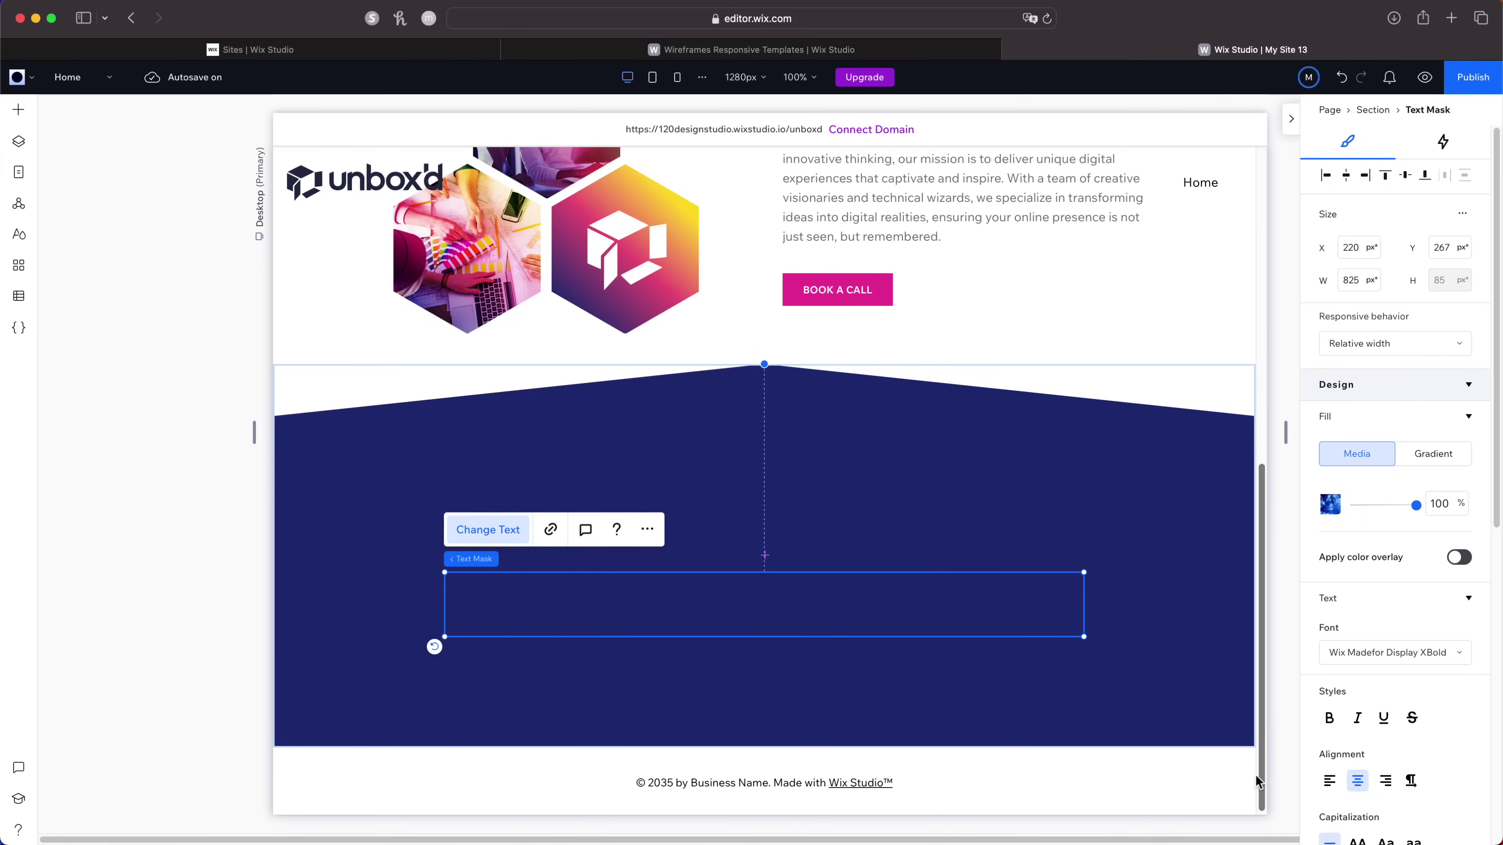
left_click(1426, 79)
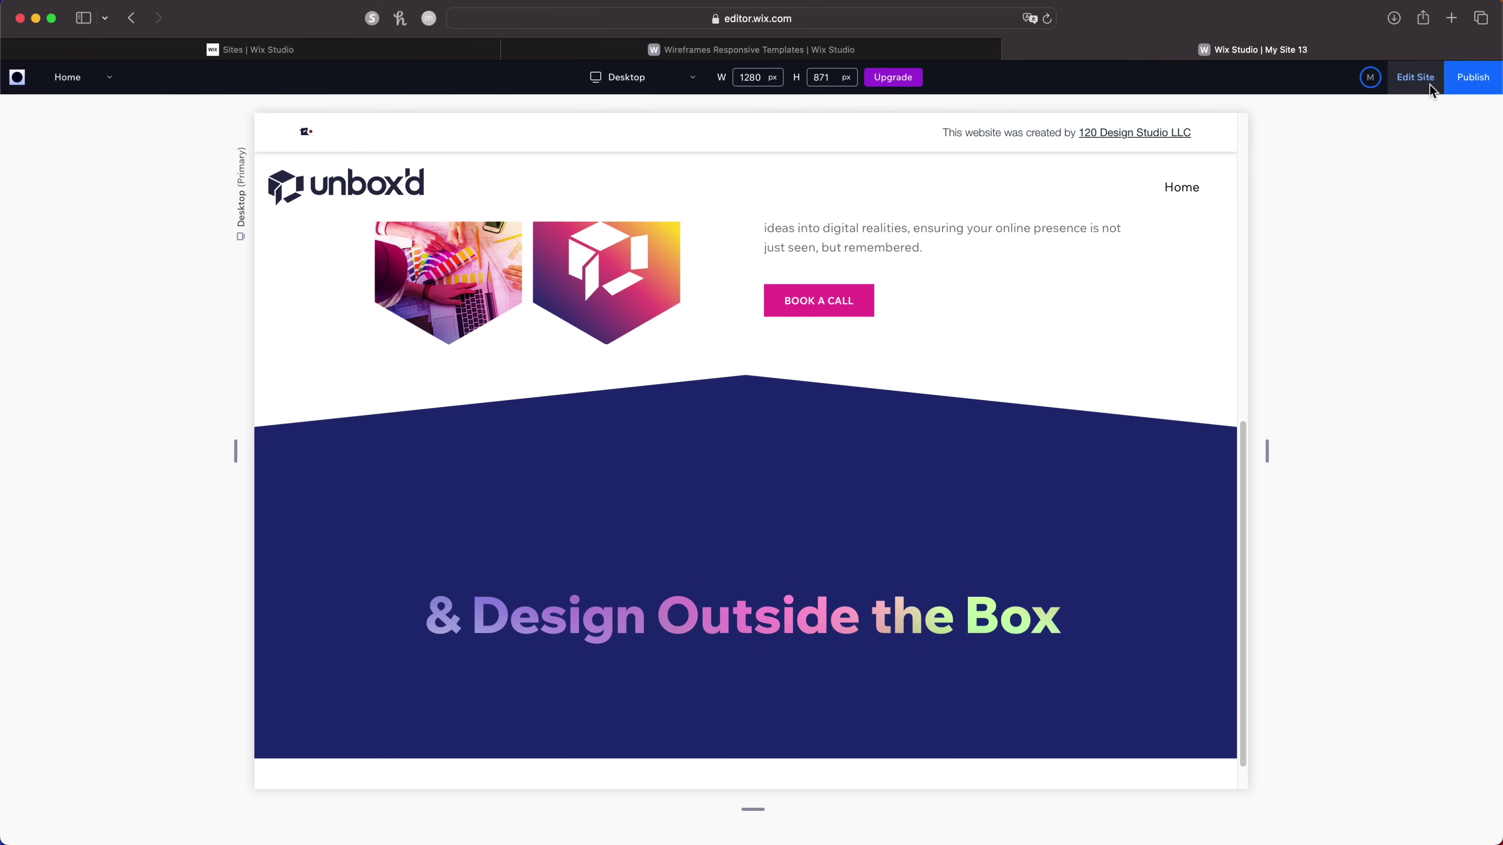
left_click(1429, 83)
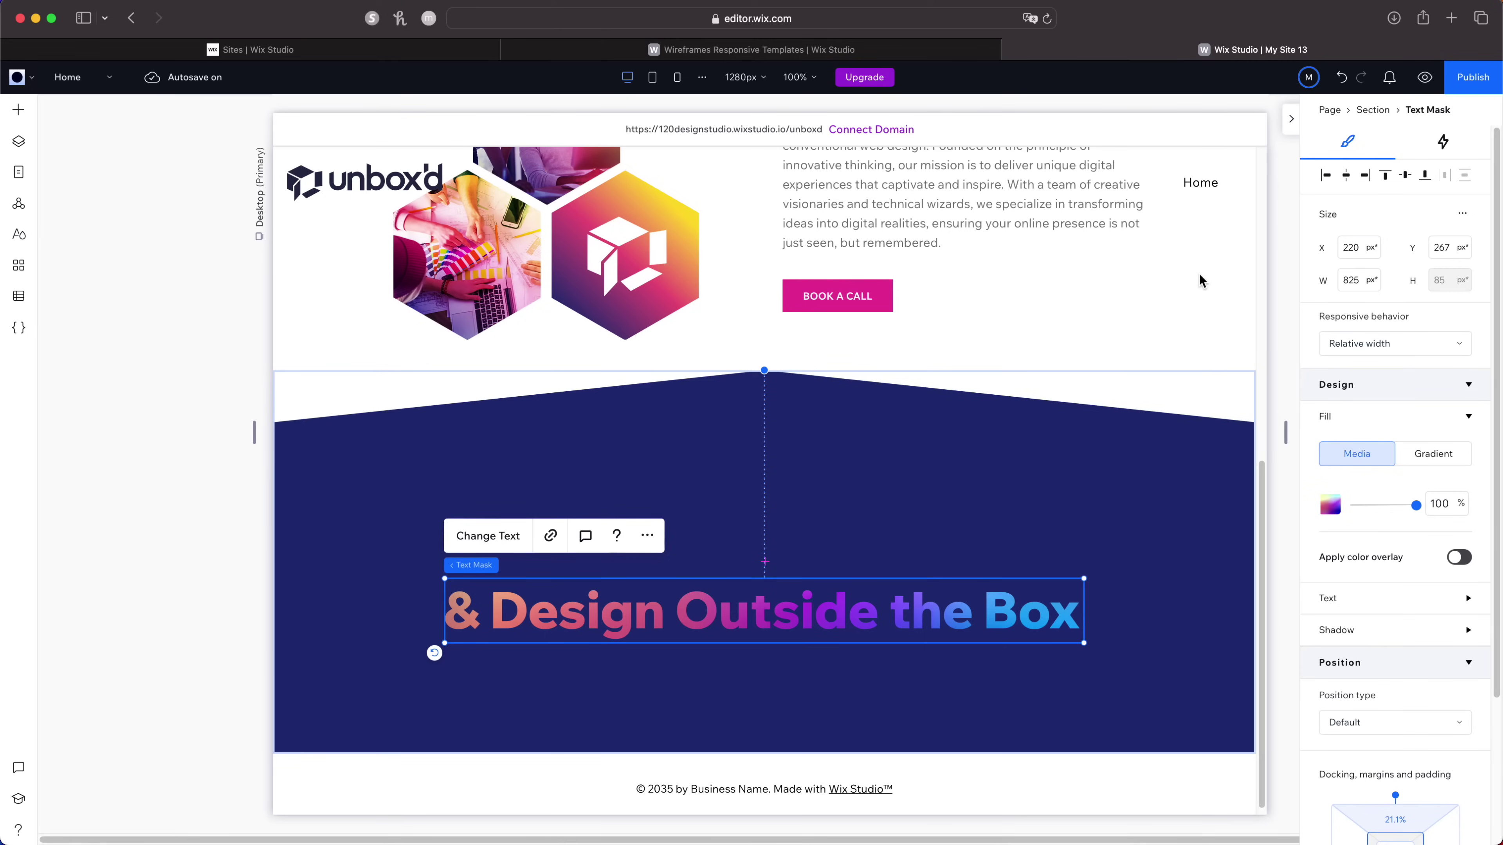
Add a scroll Move animation to the text mask, angled 270° across 400 px.
left_click(1442, 145)
left_click(1393, 423)
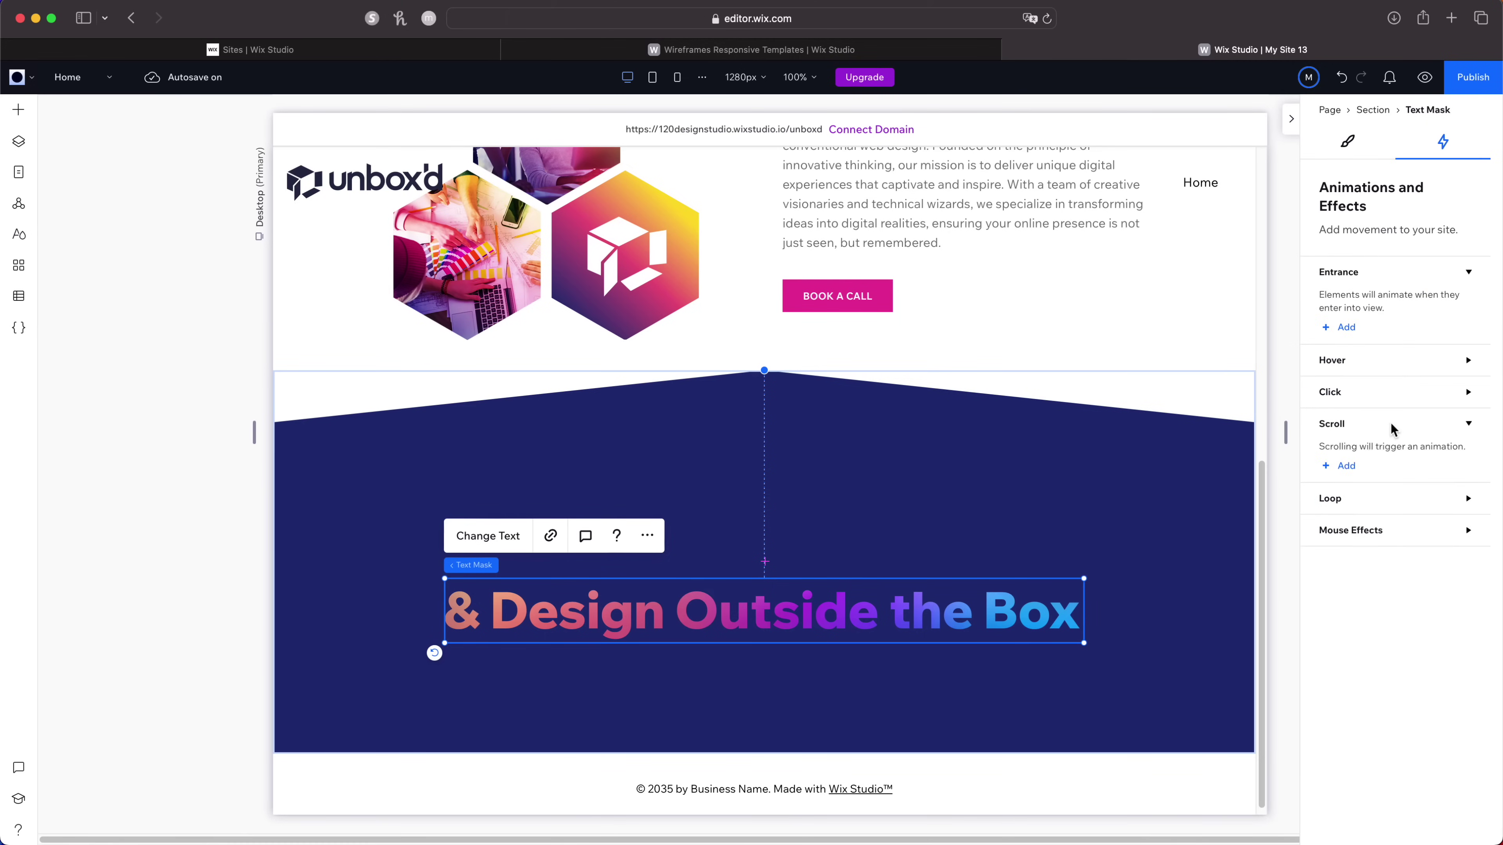
left_click(1343, 465)
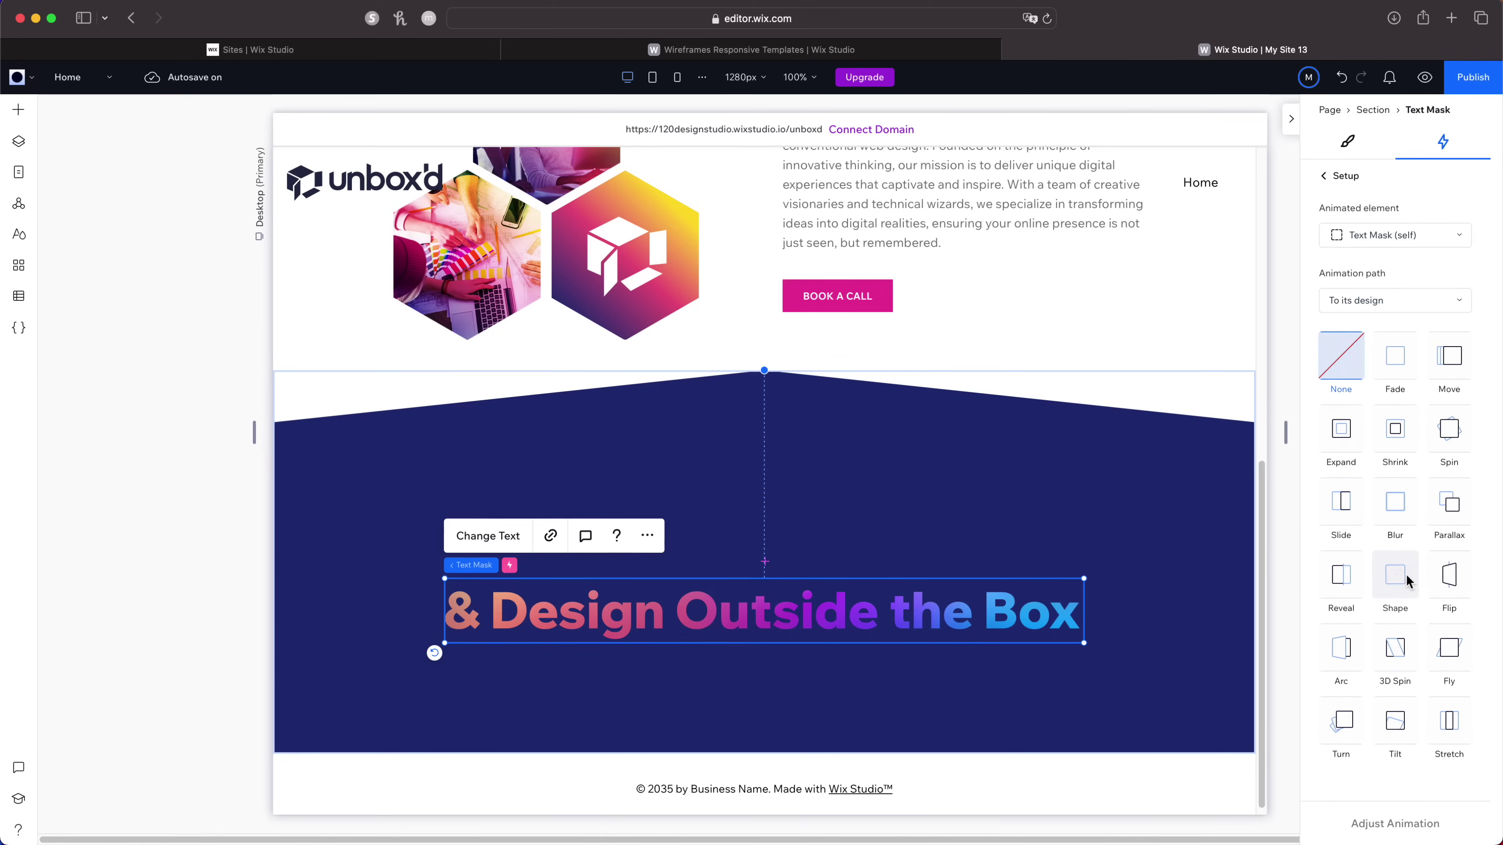
left_click(1447, 358)
left_click(1387, 825)
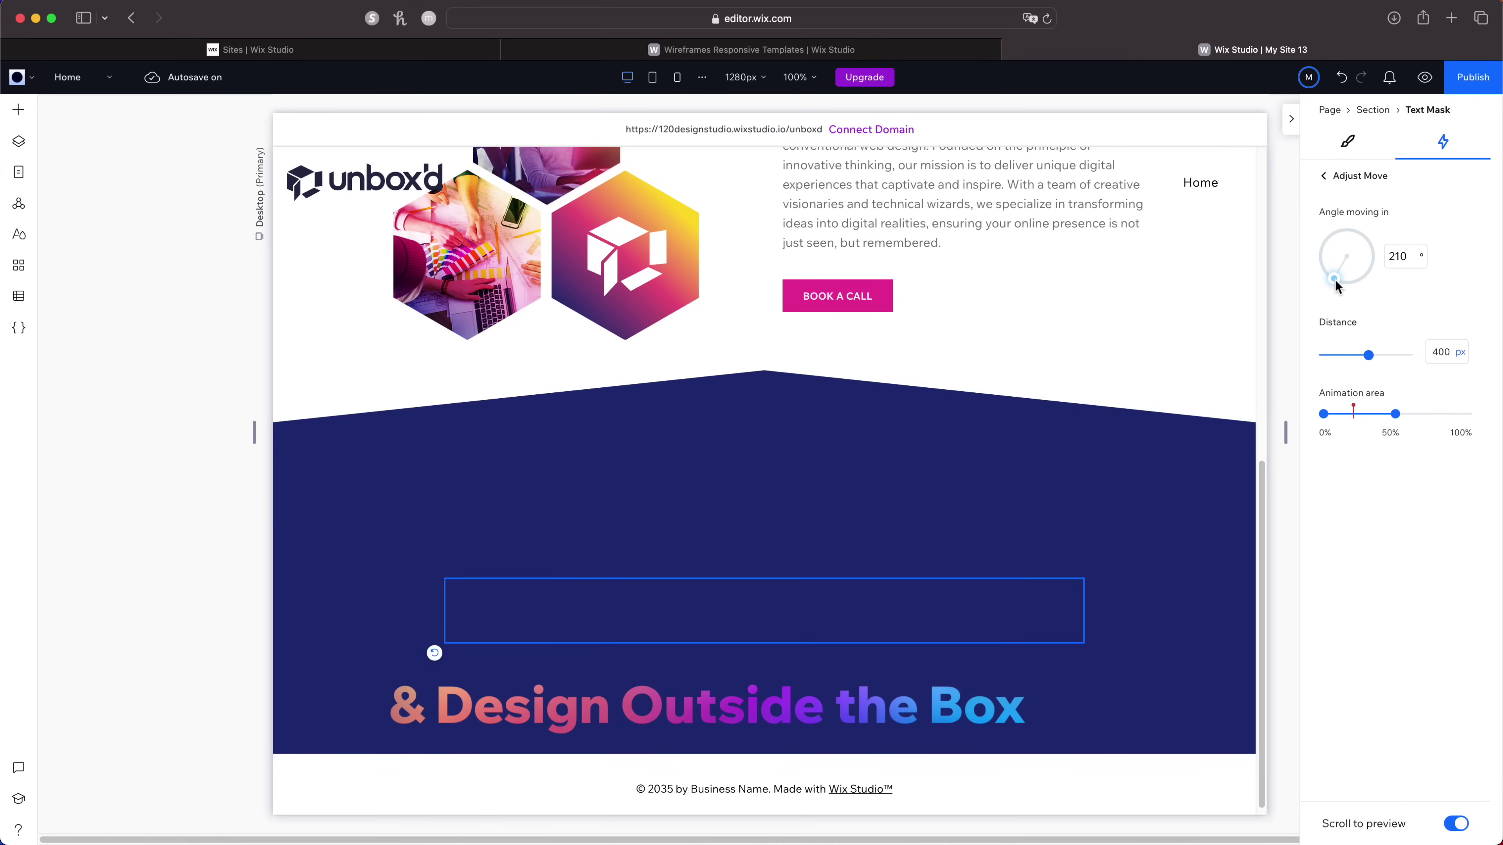
left_click_drag(1335, 279, 1321, 256)
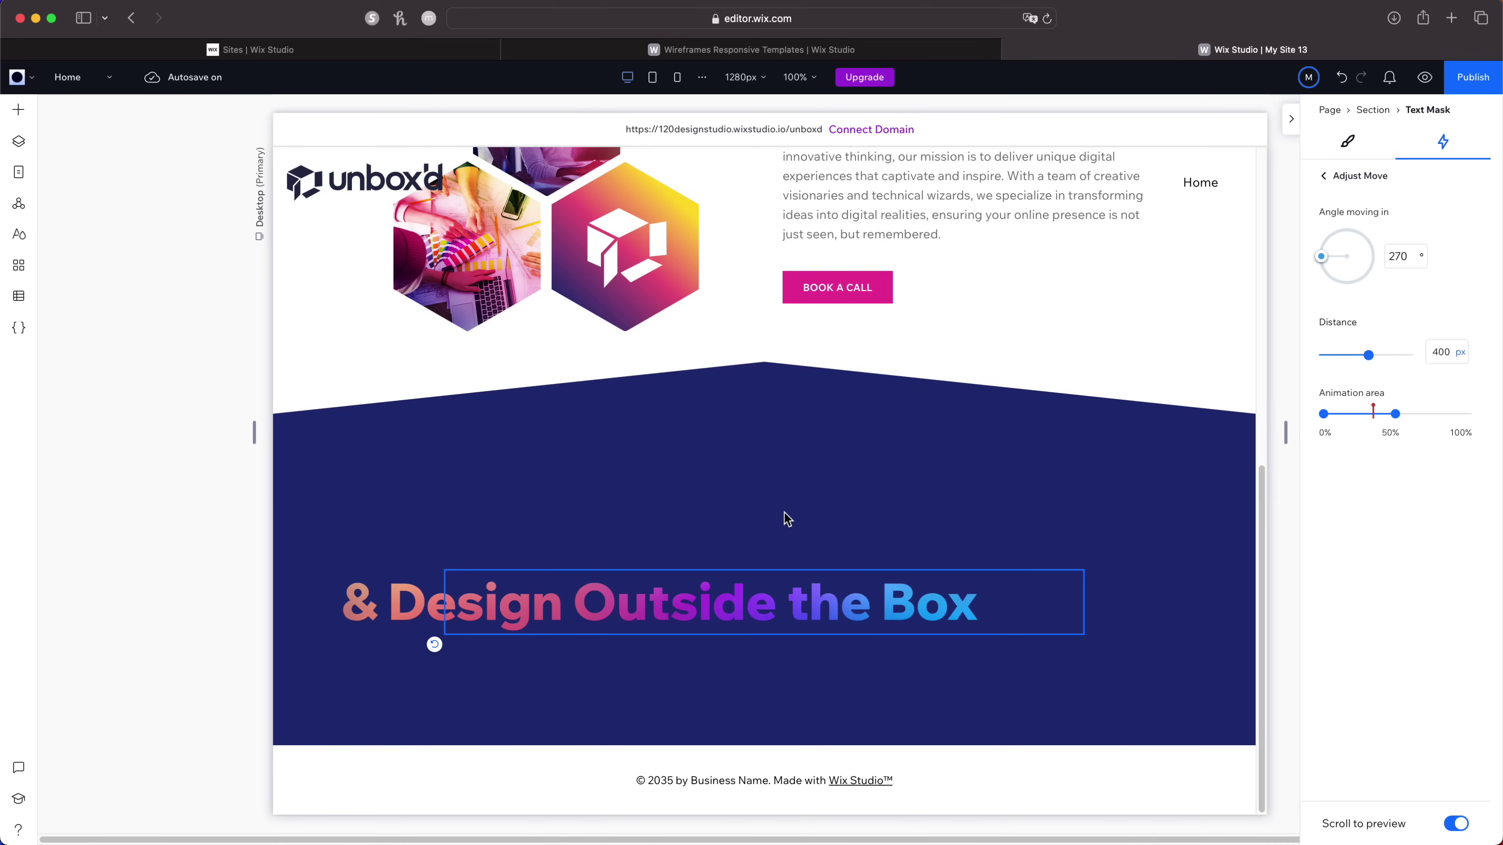
Add a 56 px 'We Color Outside the Lines' heading and move the text mask beneath it.
left_click(19, 111)
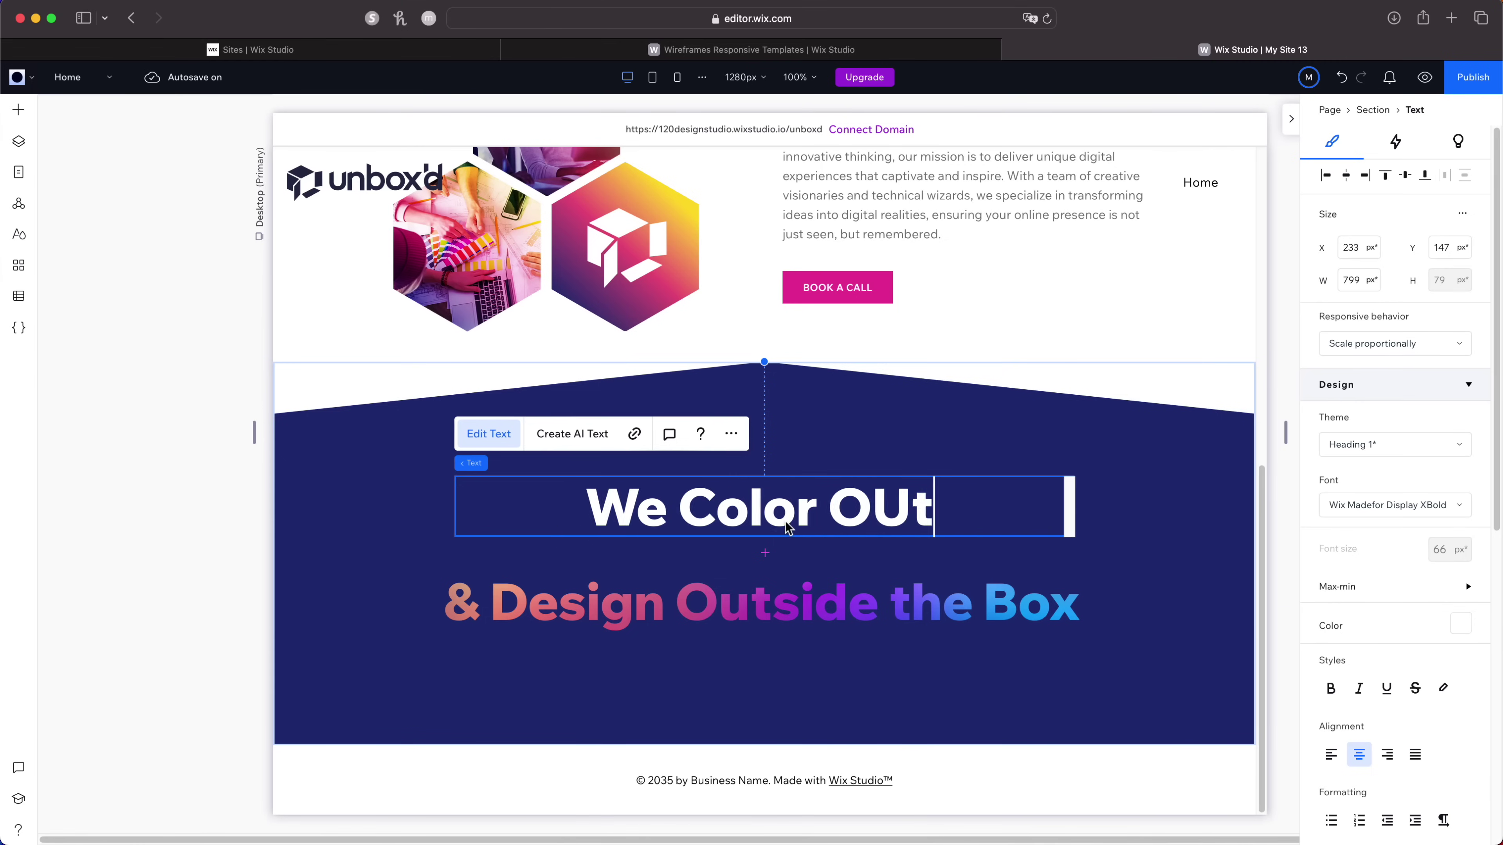
type("side the Lines")
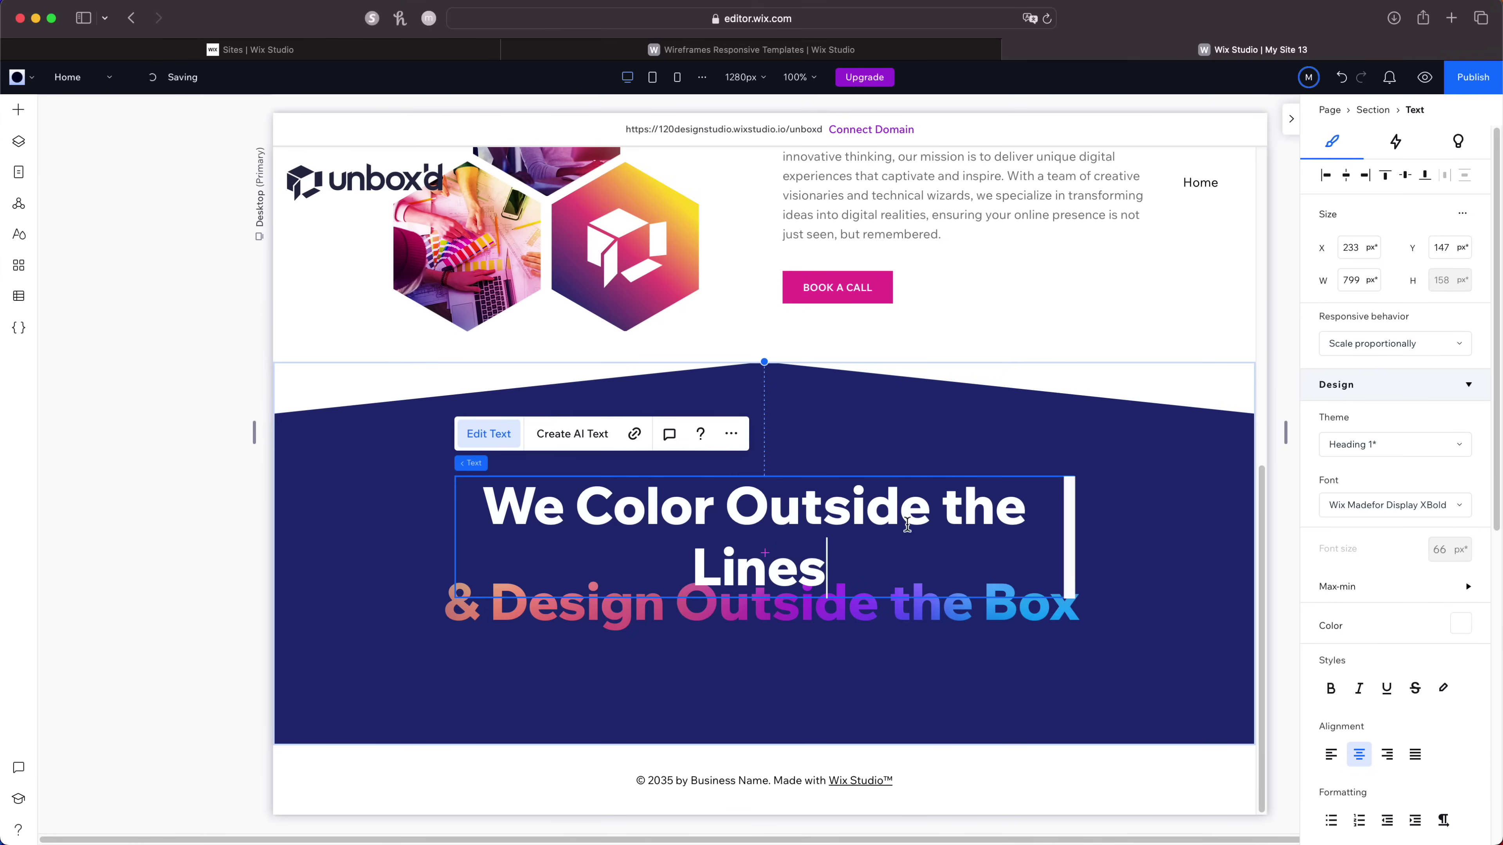
key("super+a")
left_click(1442, 549)
type("56")
key("Escape")
left_click(938, 604)
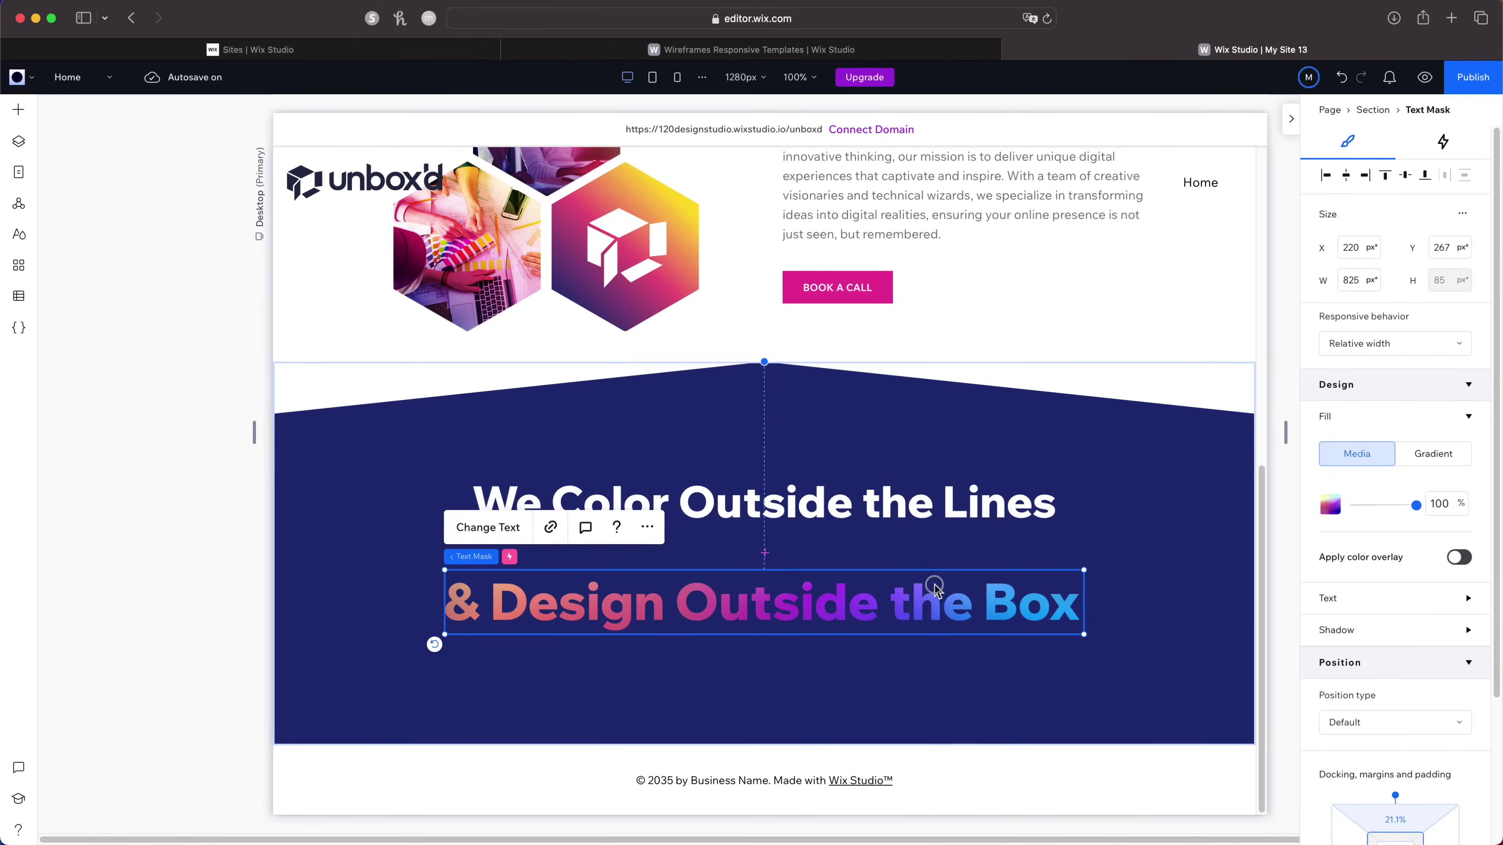
left_click_drag(937, 600, 938, 567)
Give the heading a scroll-triggered Move animation angled toward 90°.
left_click(1016, 508)
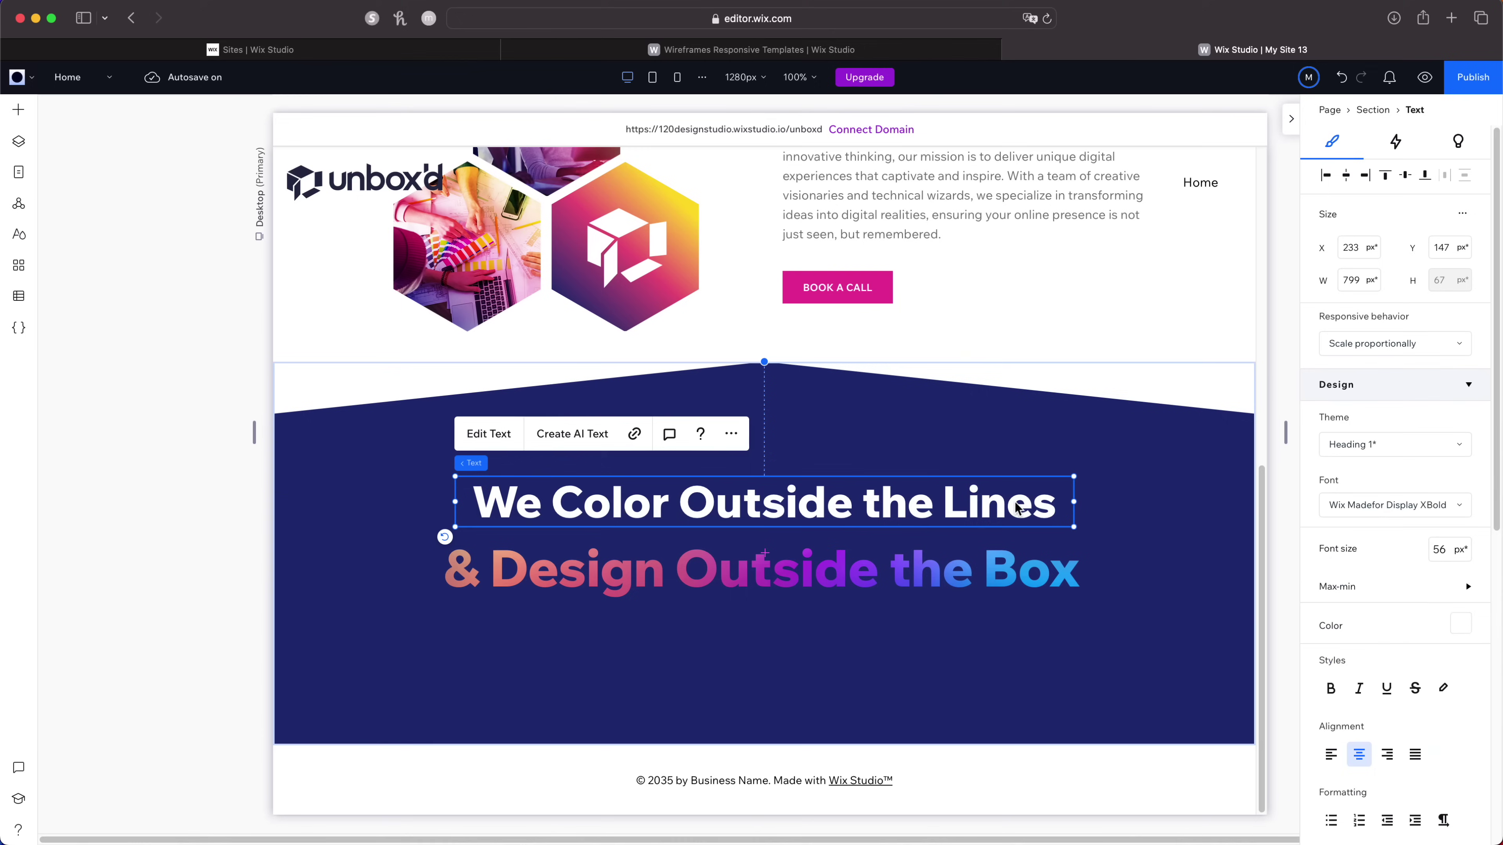
left_click(1397, 143)
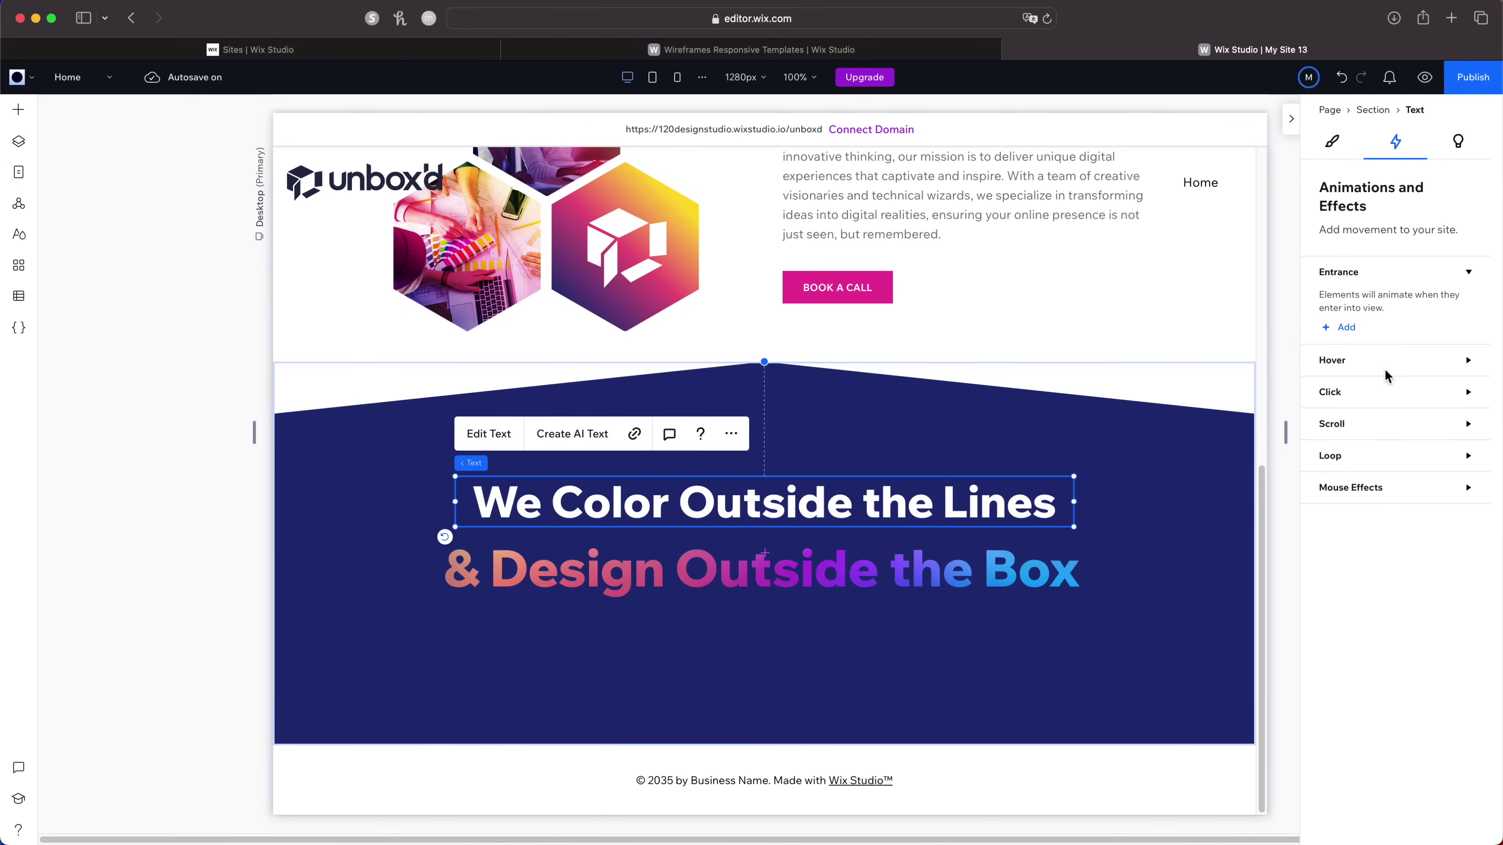
left_click(1386, 424)
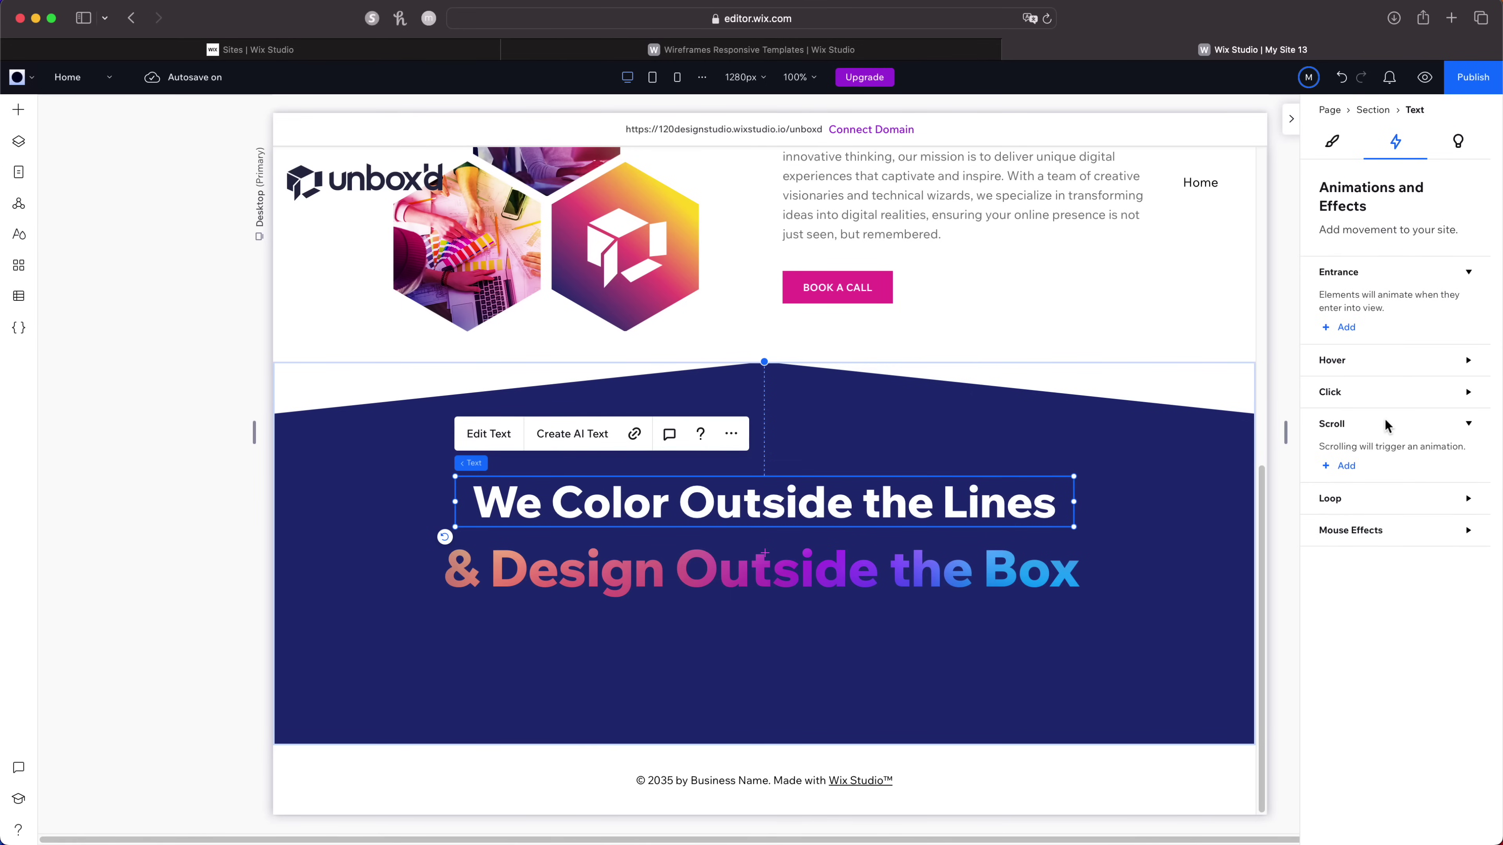
left_click(1347, 467)
left_click(1457, 367)
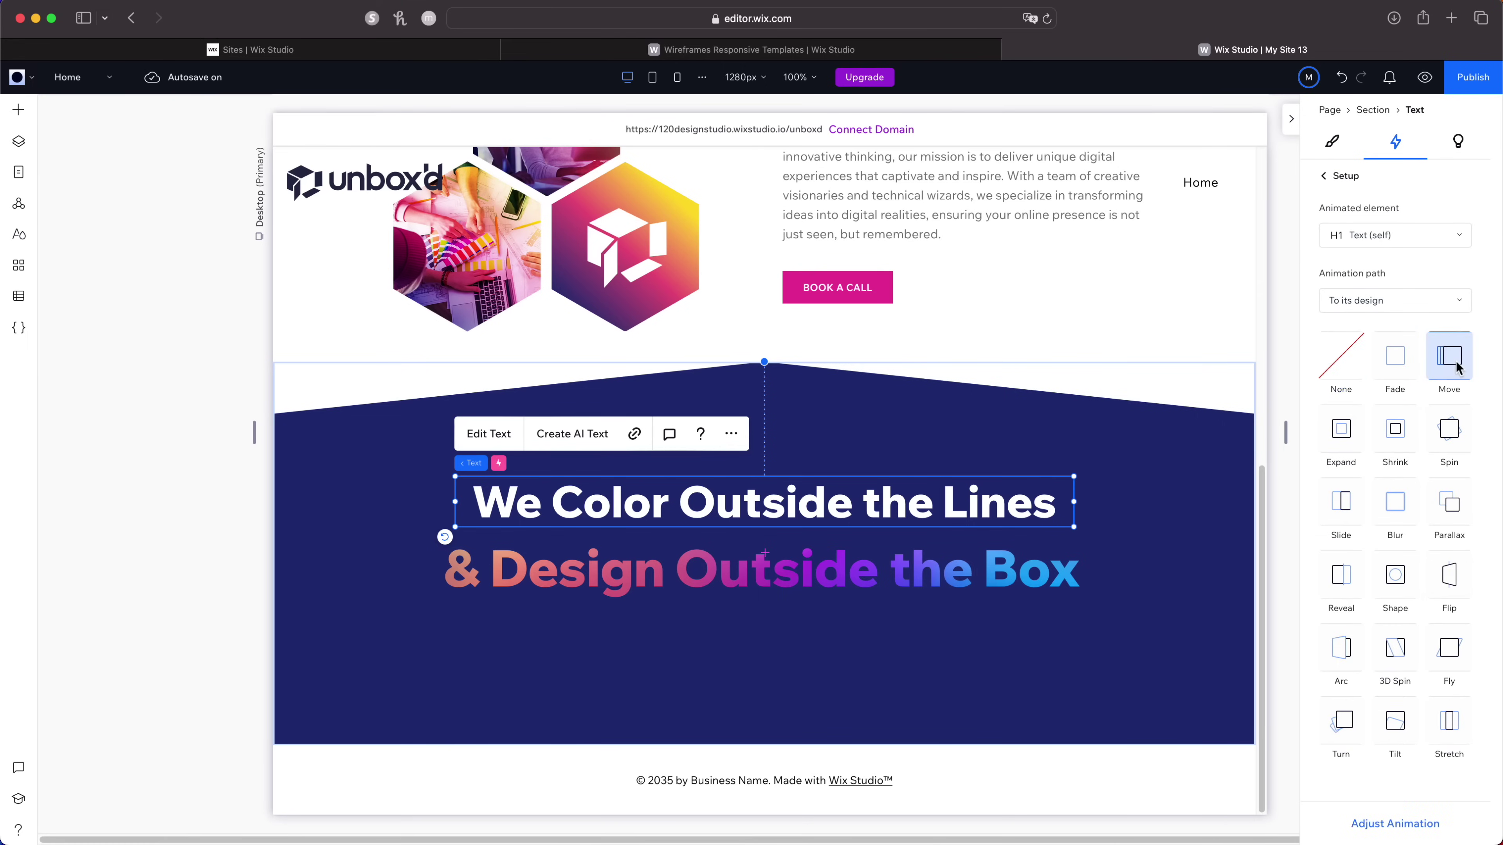
left_click(1373, 824)
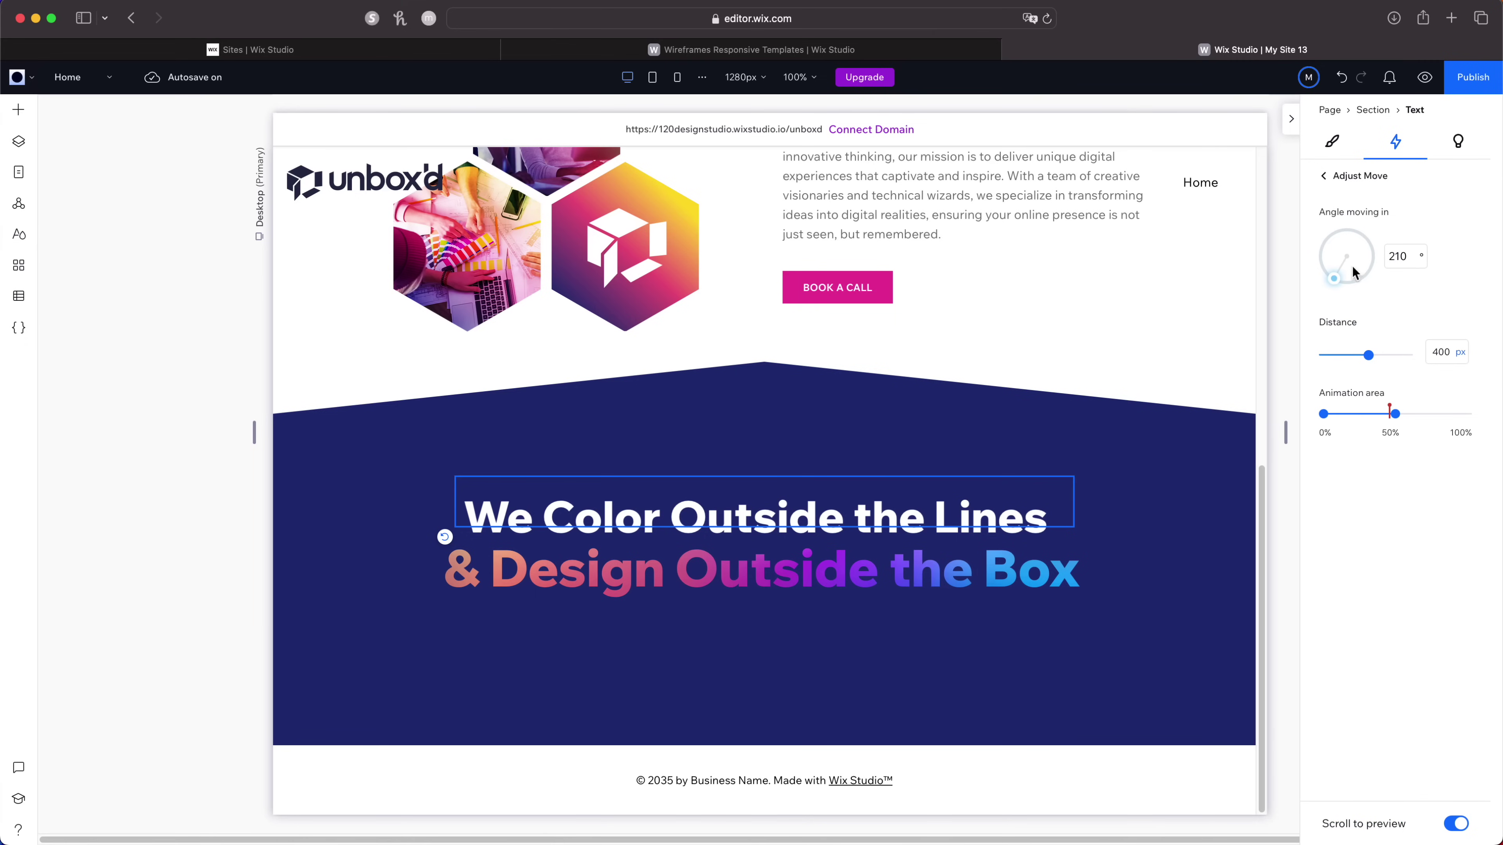
left_click_drag(1334, 279, 1372, 255)
left_click(1386, 255)
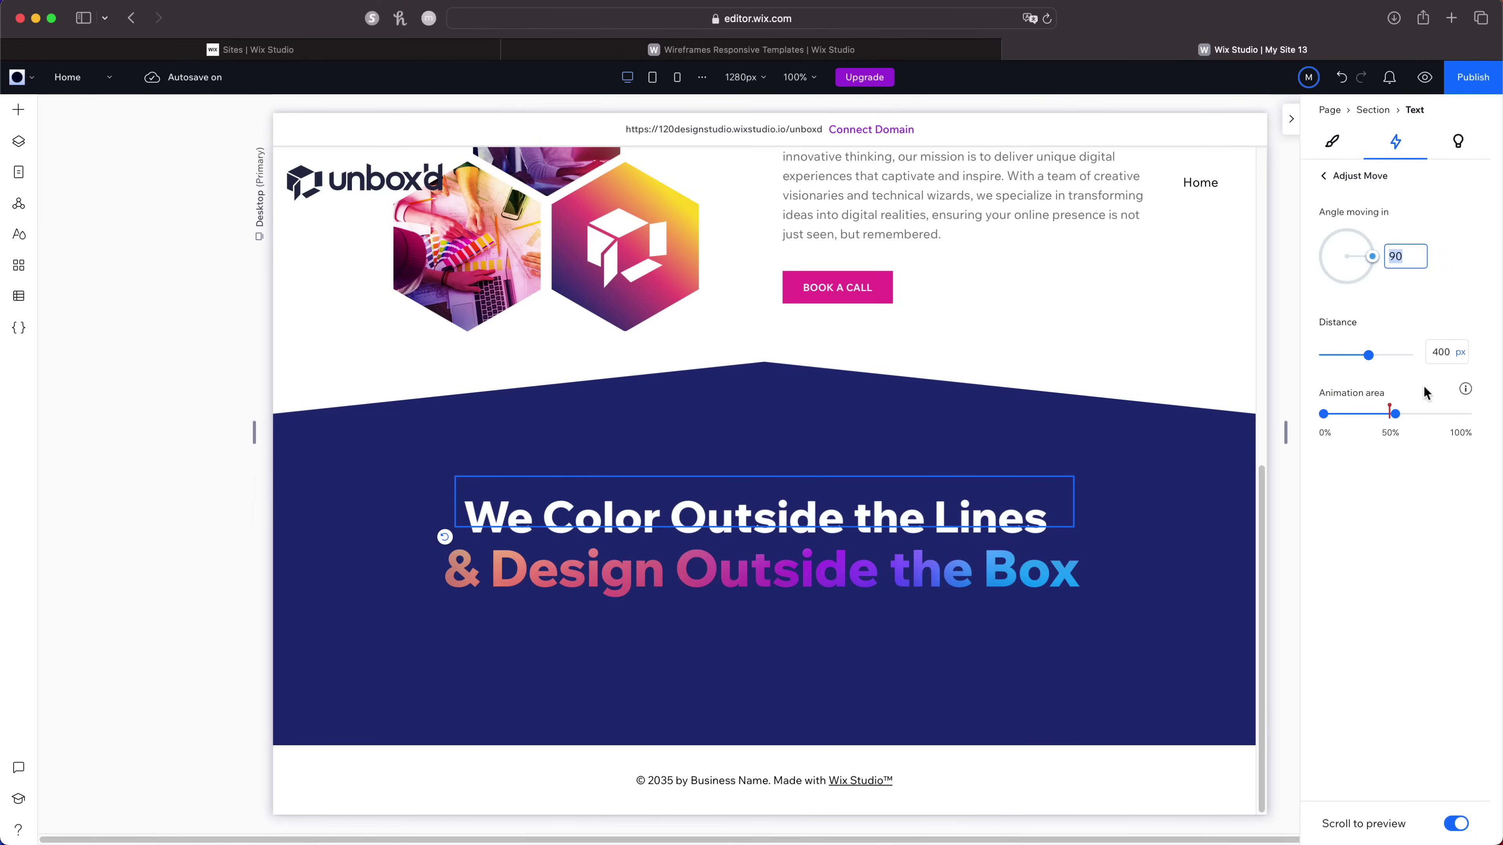
Preview the site and scroll to watch the heading and gradient text mask slide in.
left_click(1425, 77)
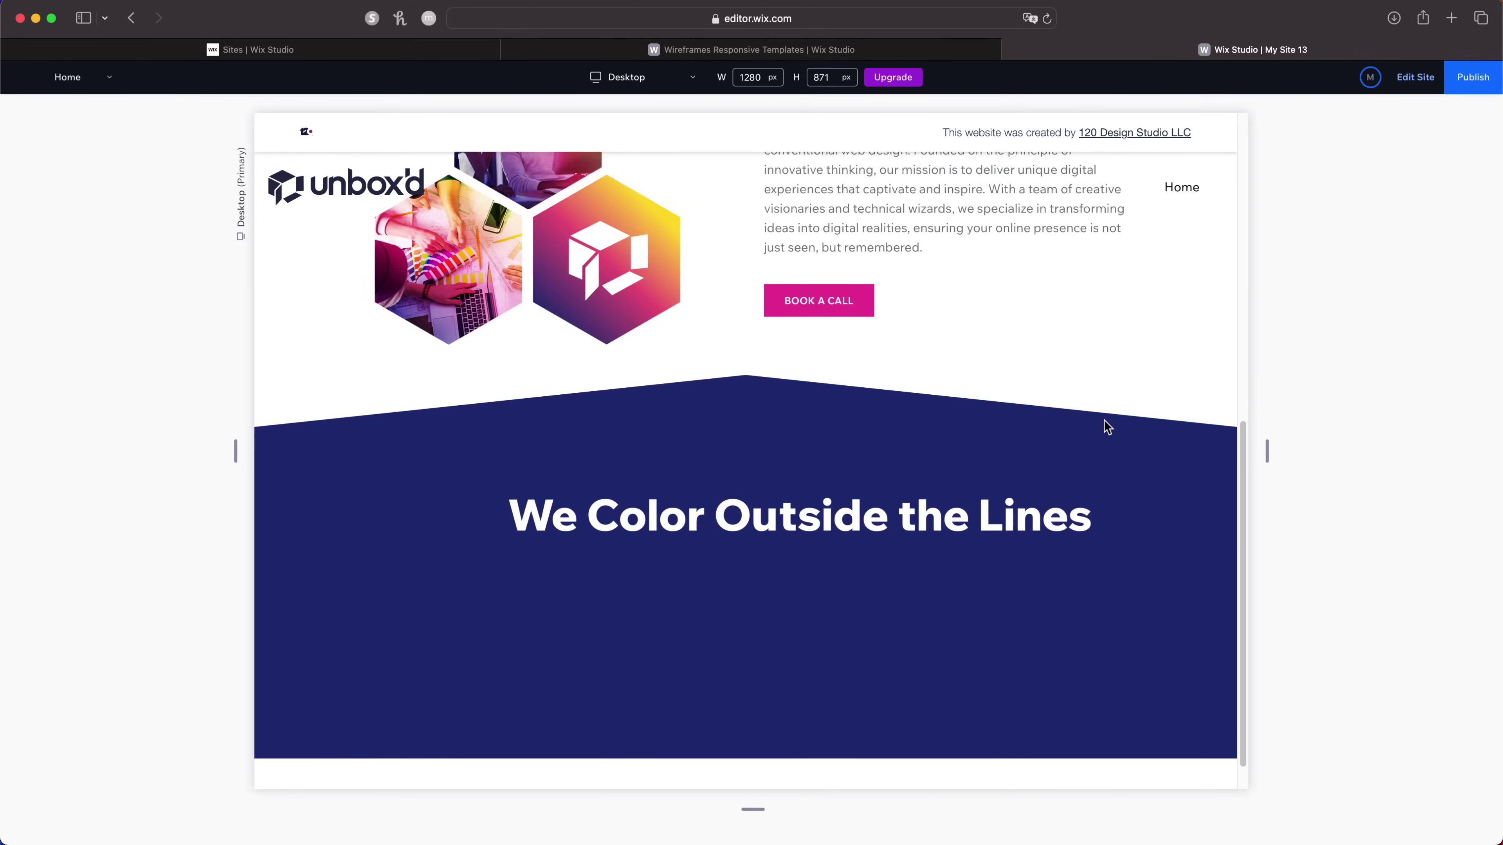
scroll(1104, 421, "up", 6)
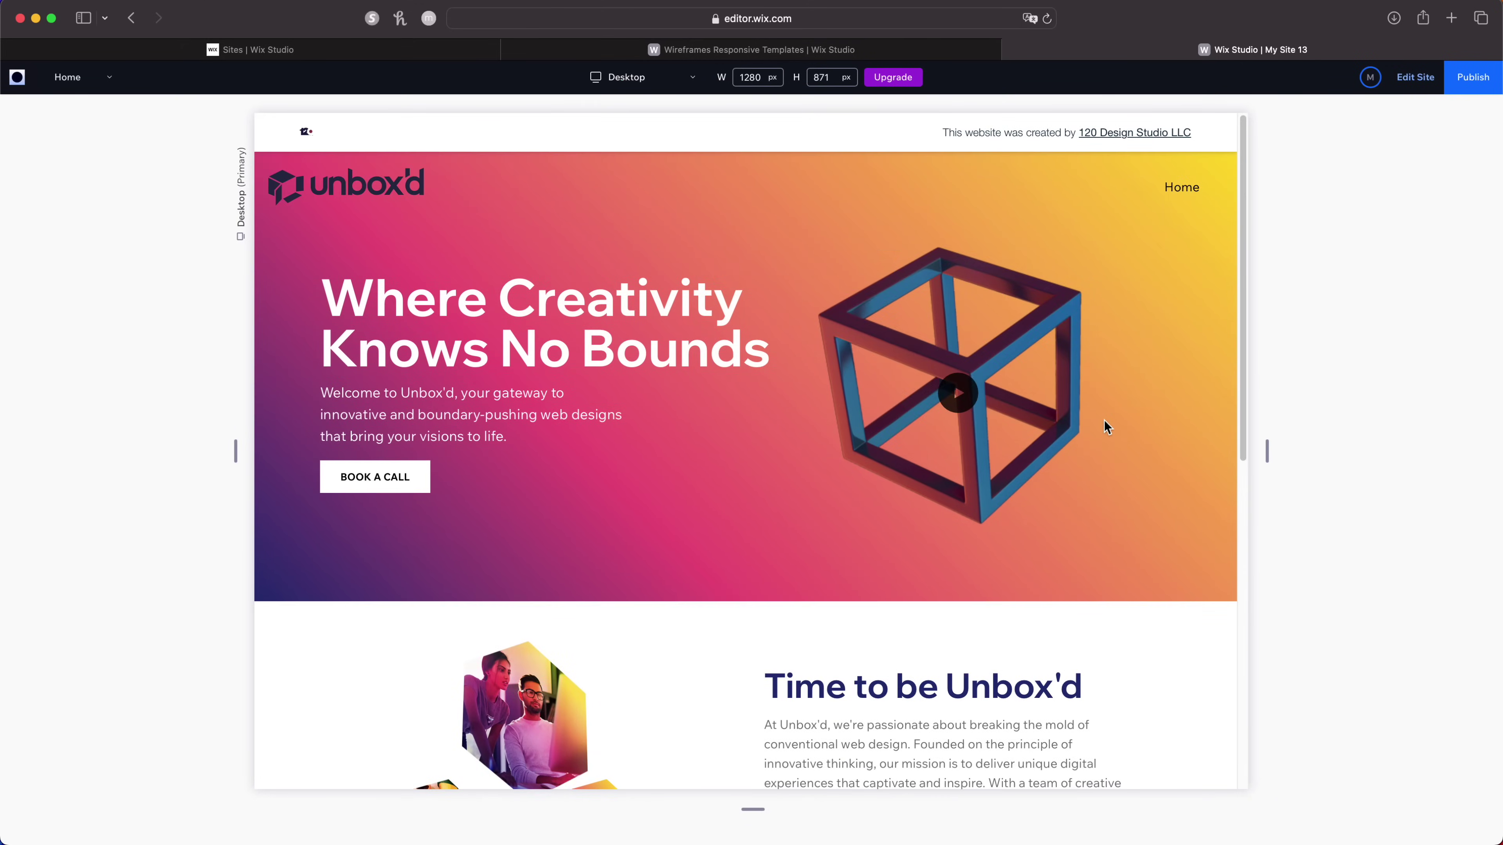
scroll(1106, 426, "down", 10)
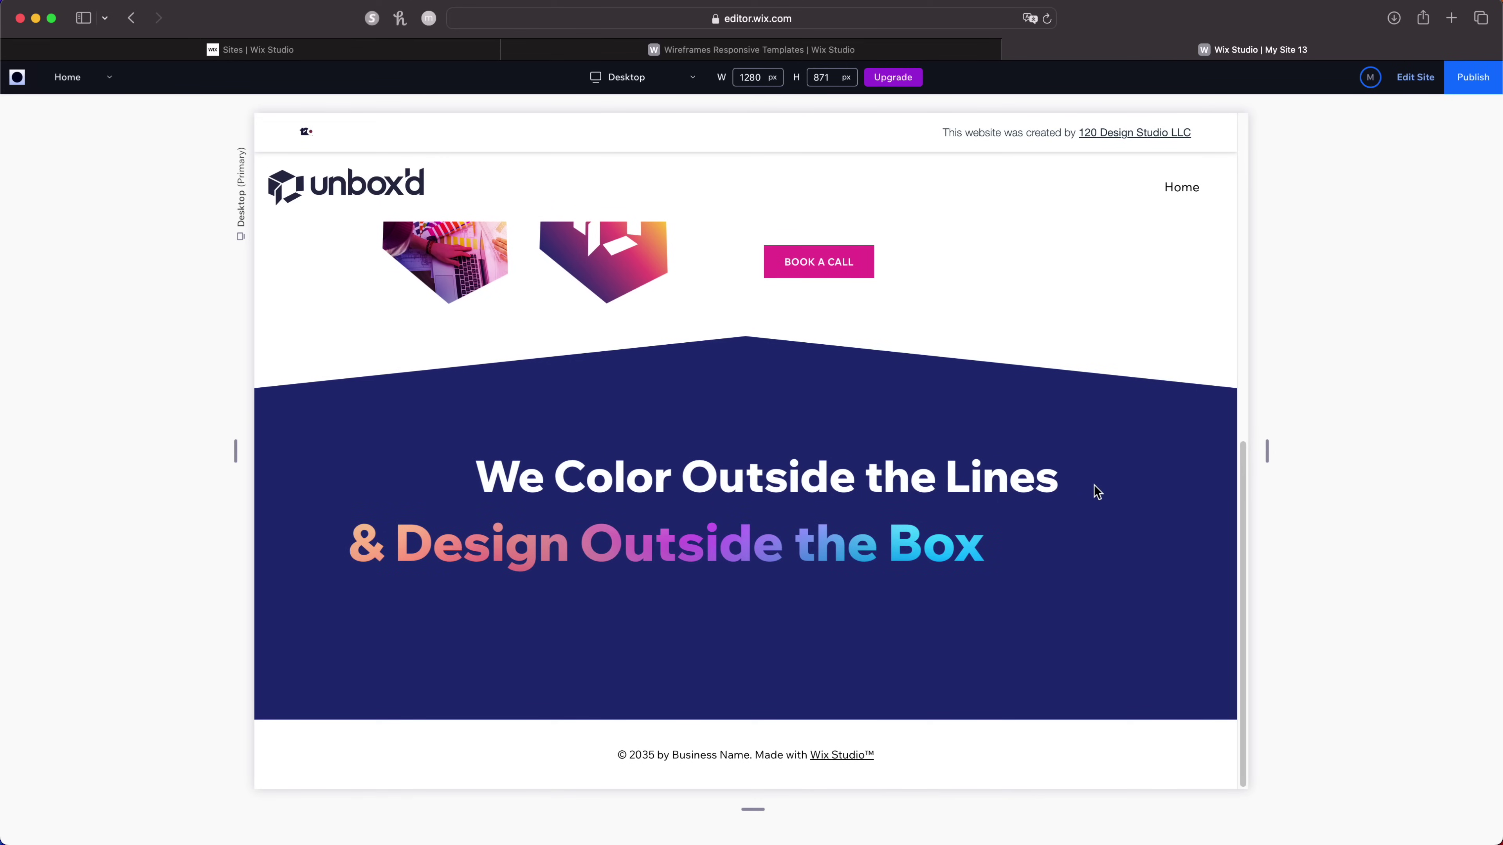
Return to the editor and select the navy section holding the headline.
left_click(1427, 78)
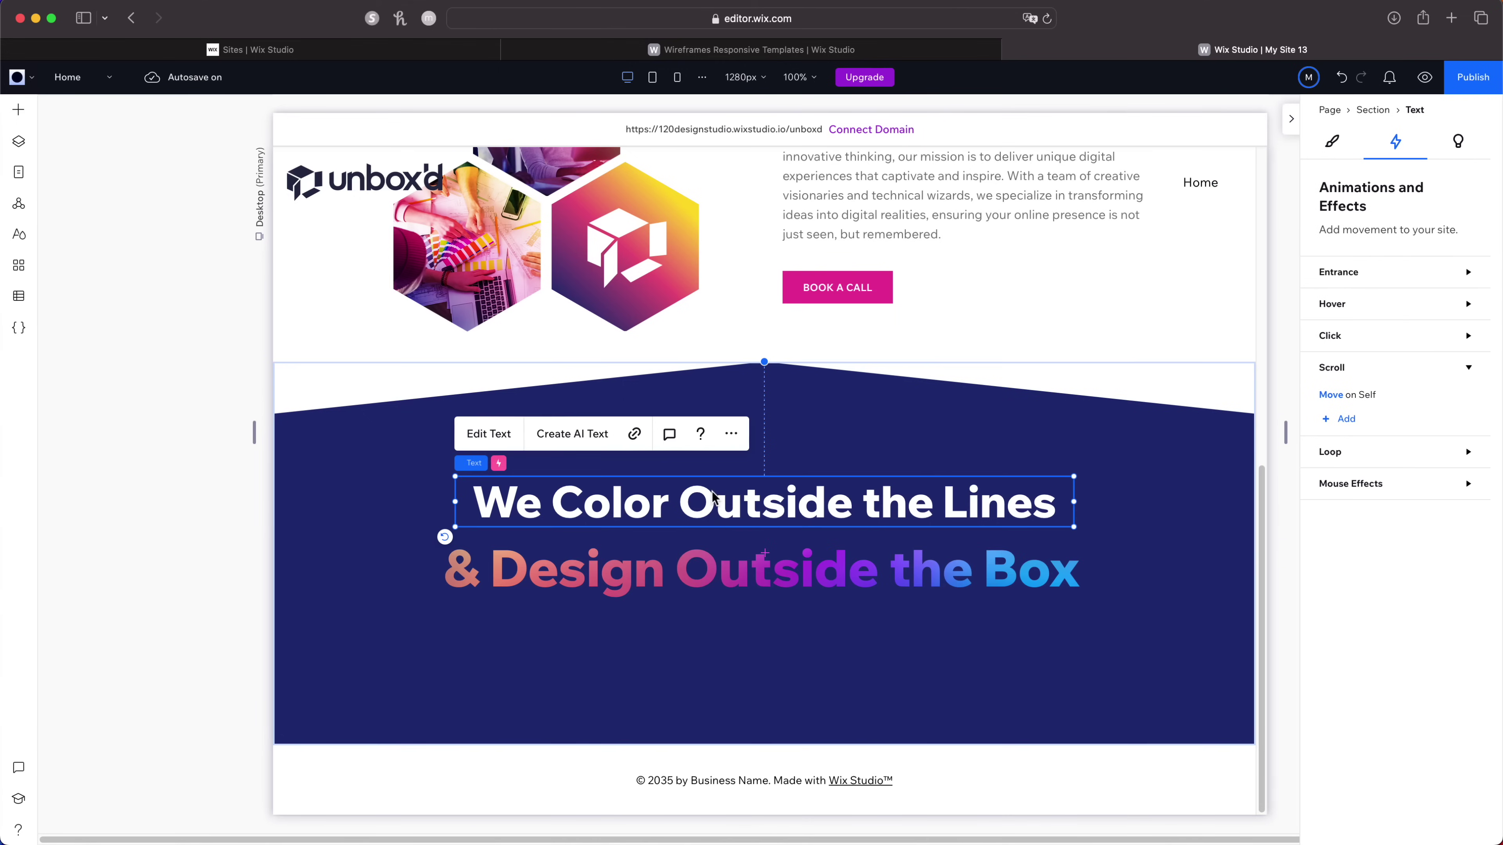
left_click(590, 690)
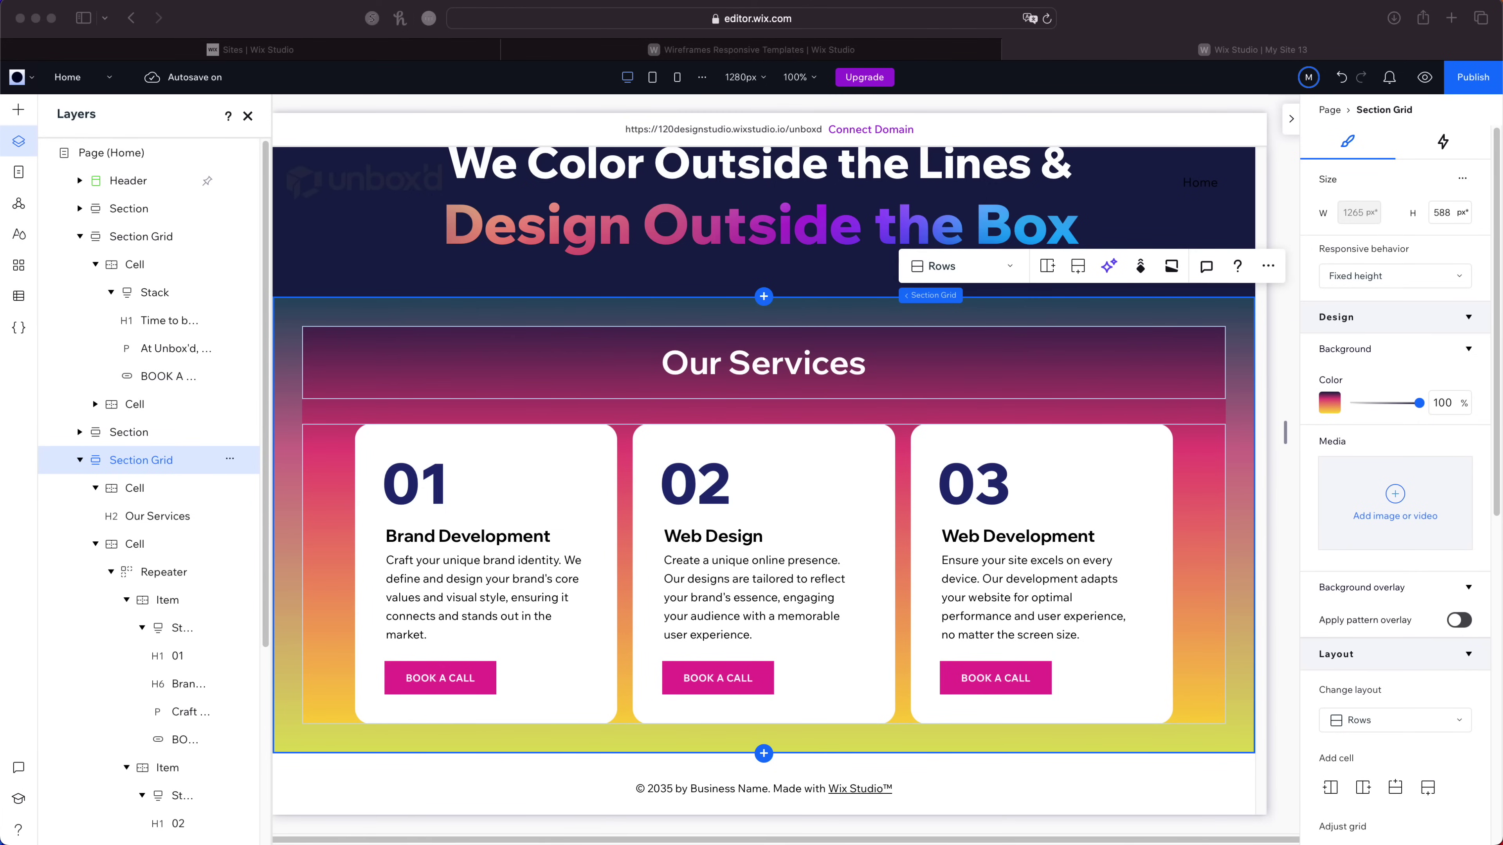
Set the Our Services section's cursor to the uploaded Custom Cursor.png from Site Files.
left_click(1231, 315)
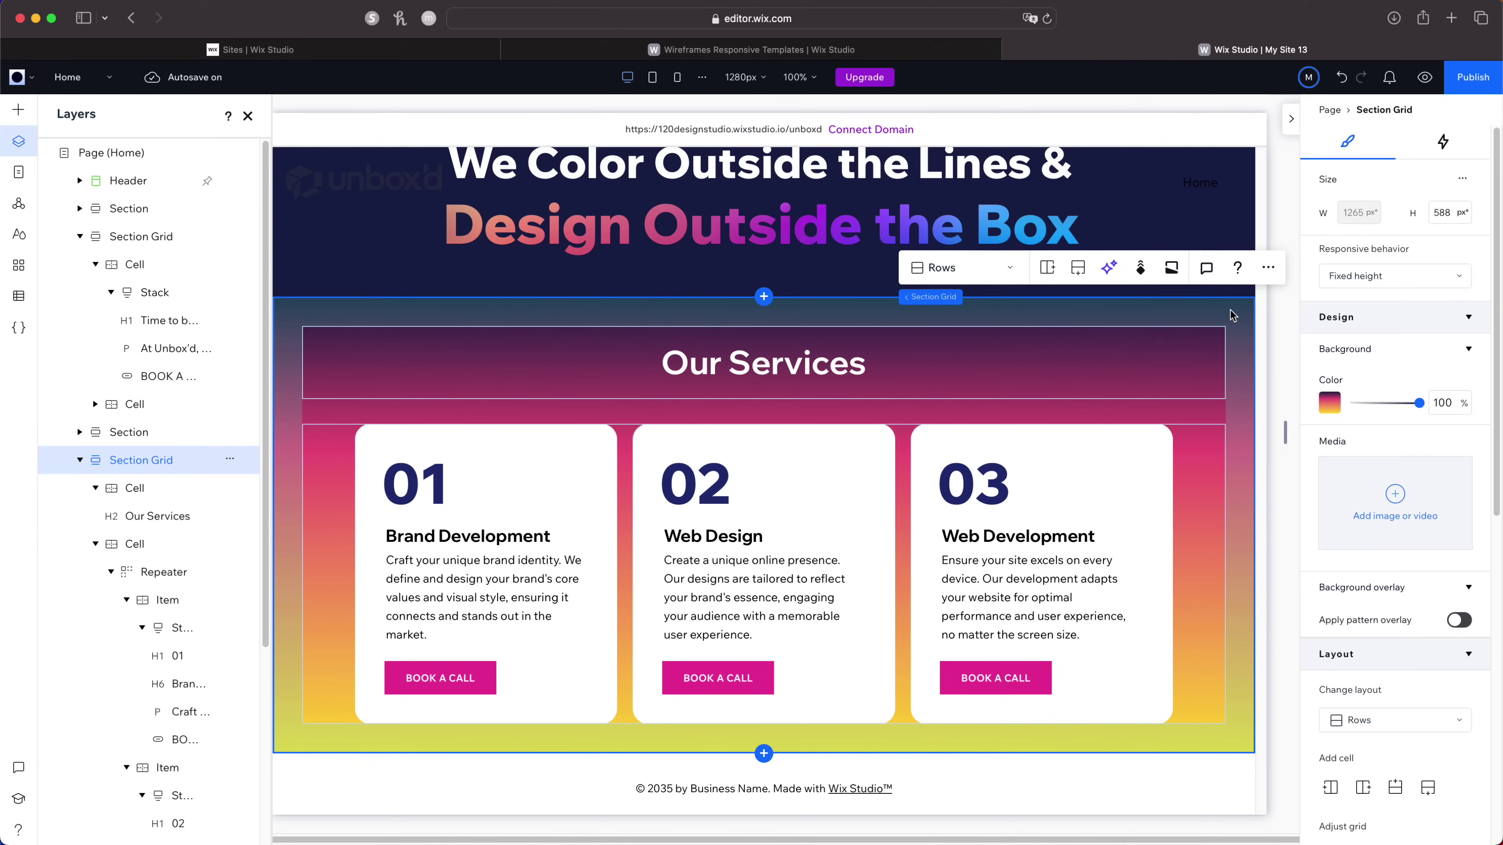
scroll(1322, 488, "down", 1)
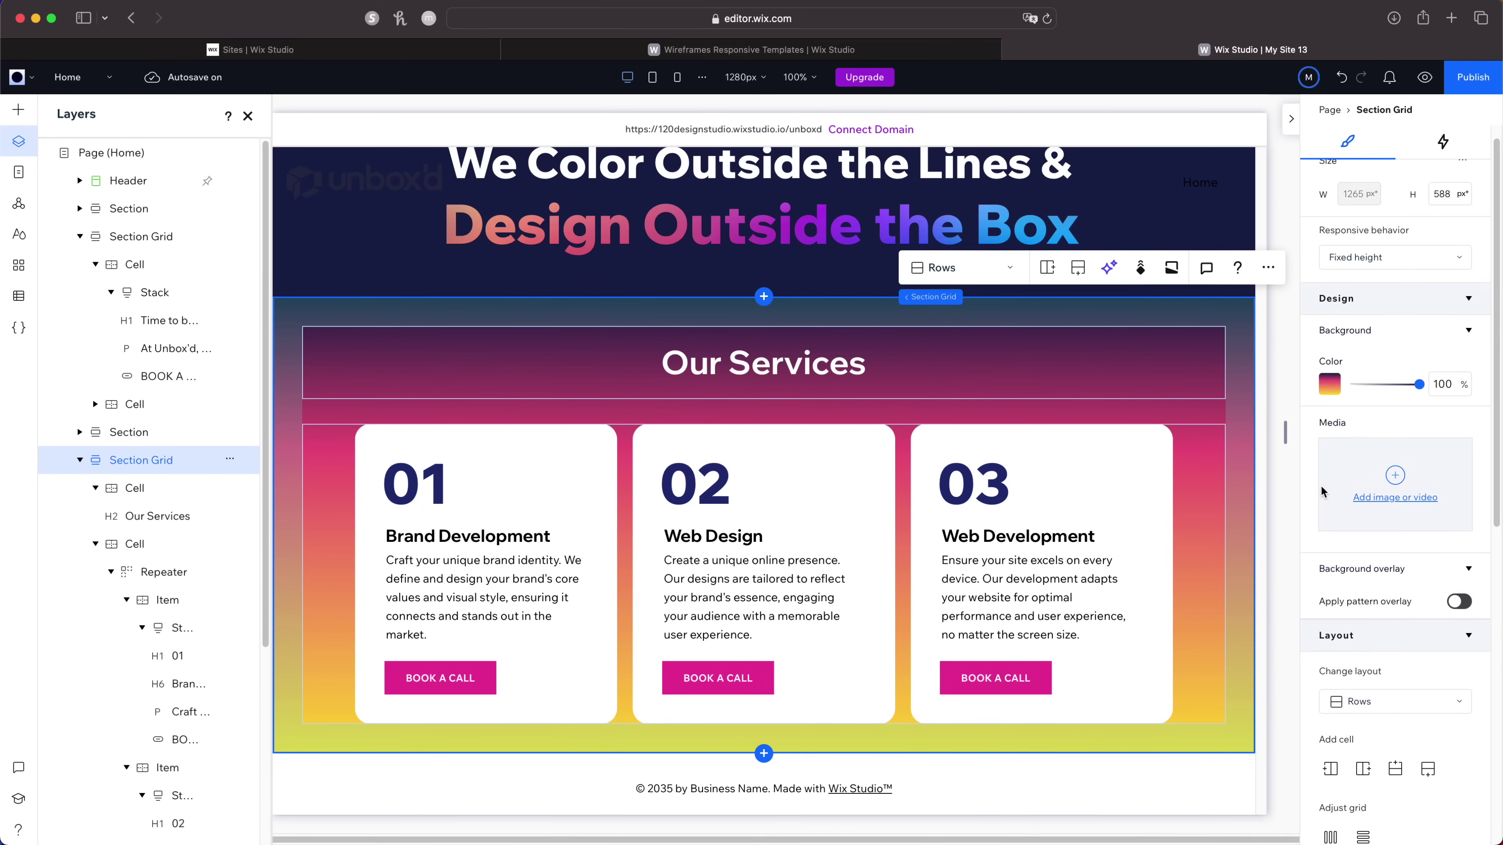
scroll(1322, 491, "down", 10)
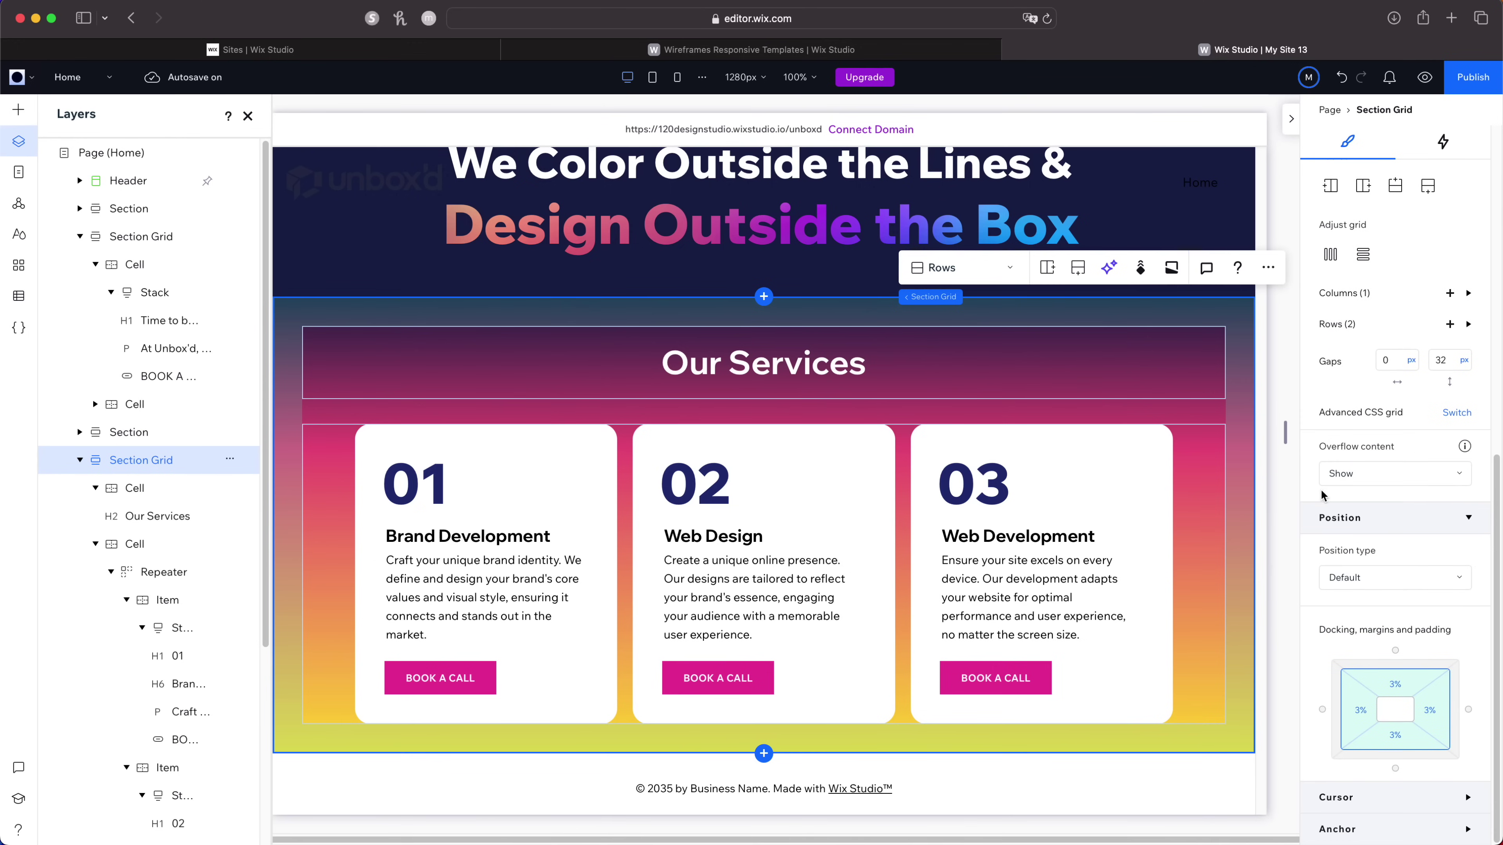
left_click(1469, 797)
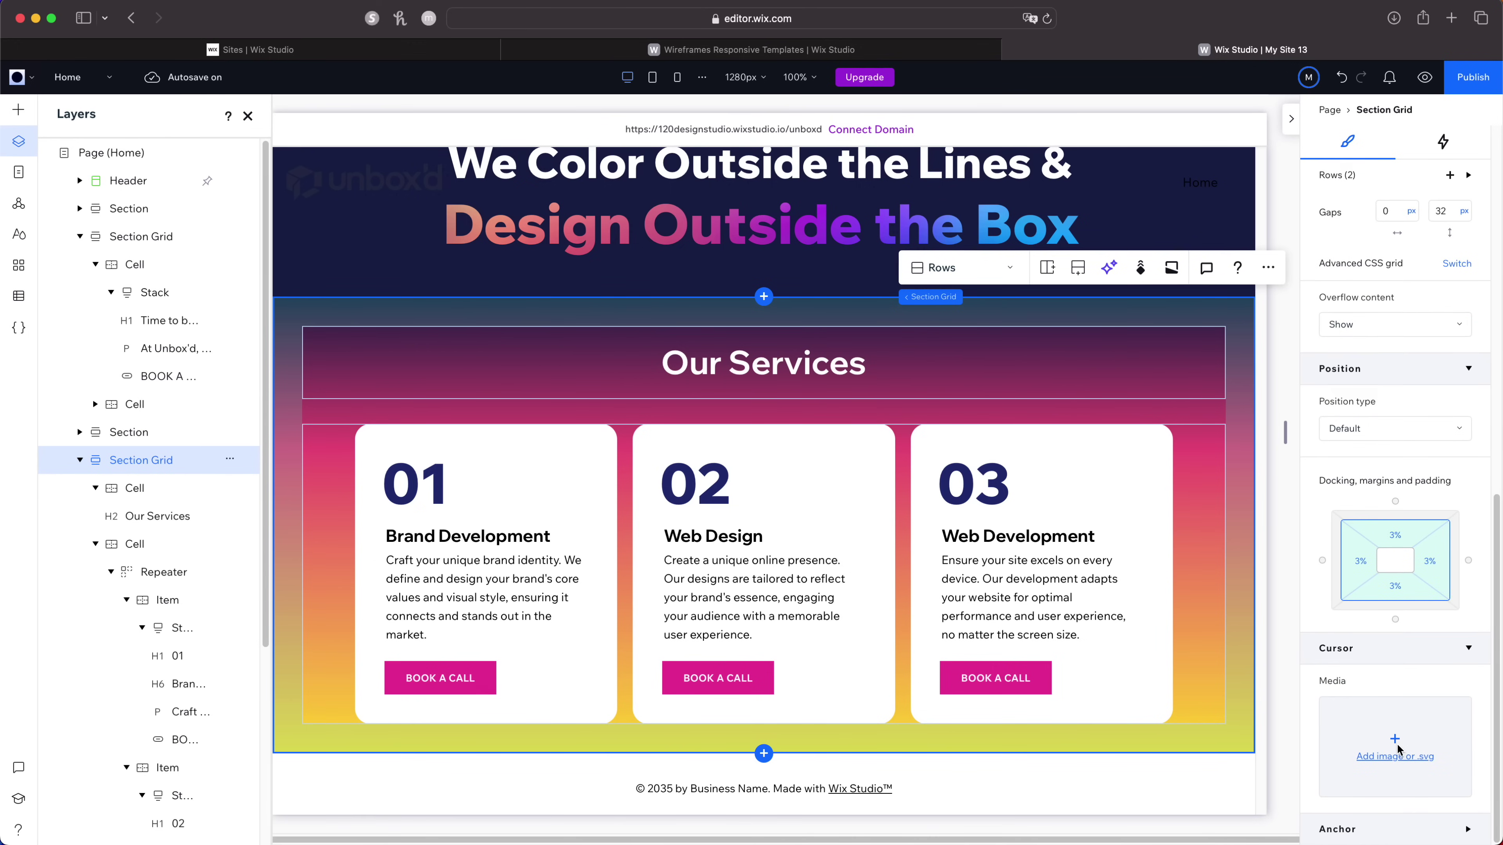
left_click(1397, 750)
scroll(1084, 651, "down", 8)
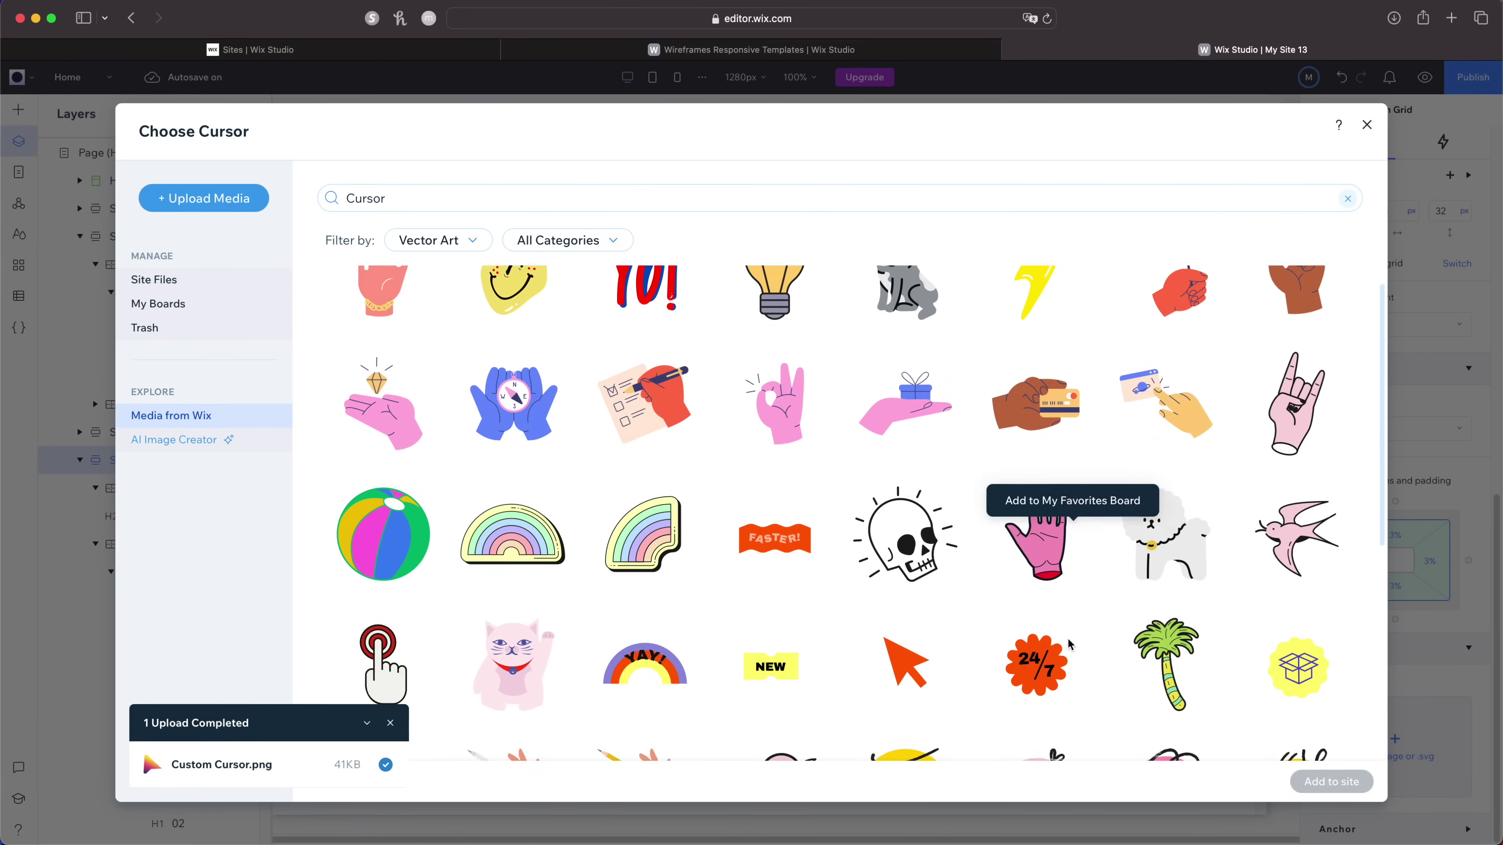
scroll(1070, 644, "down", 5)
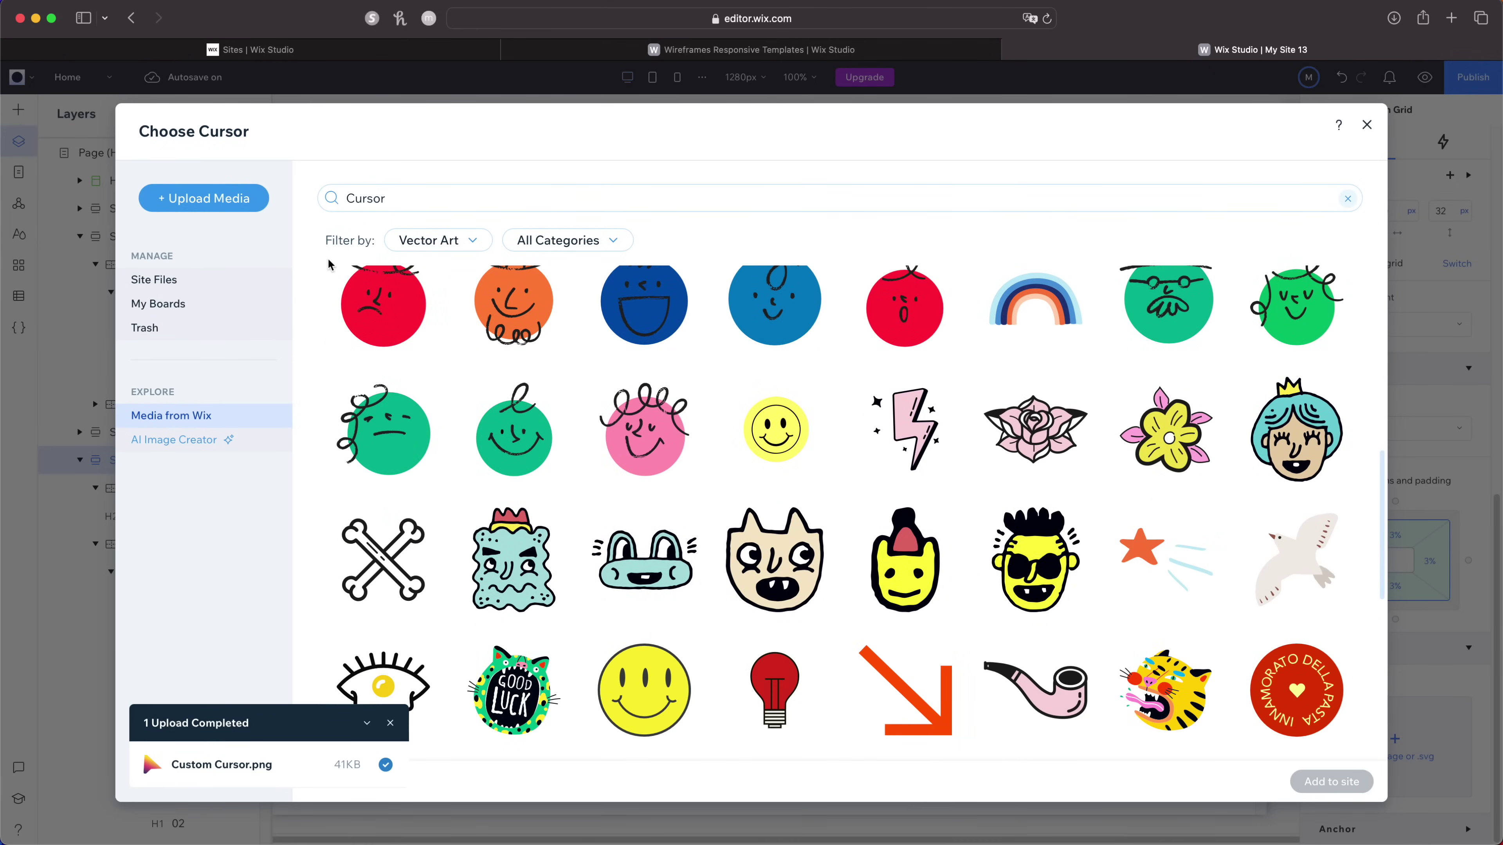
left_click(207, 291)
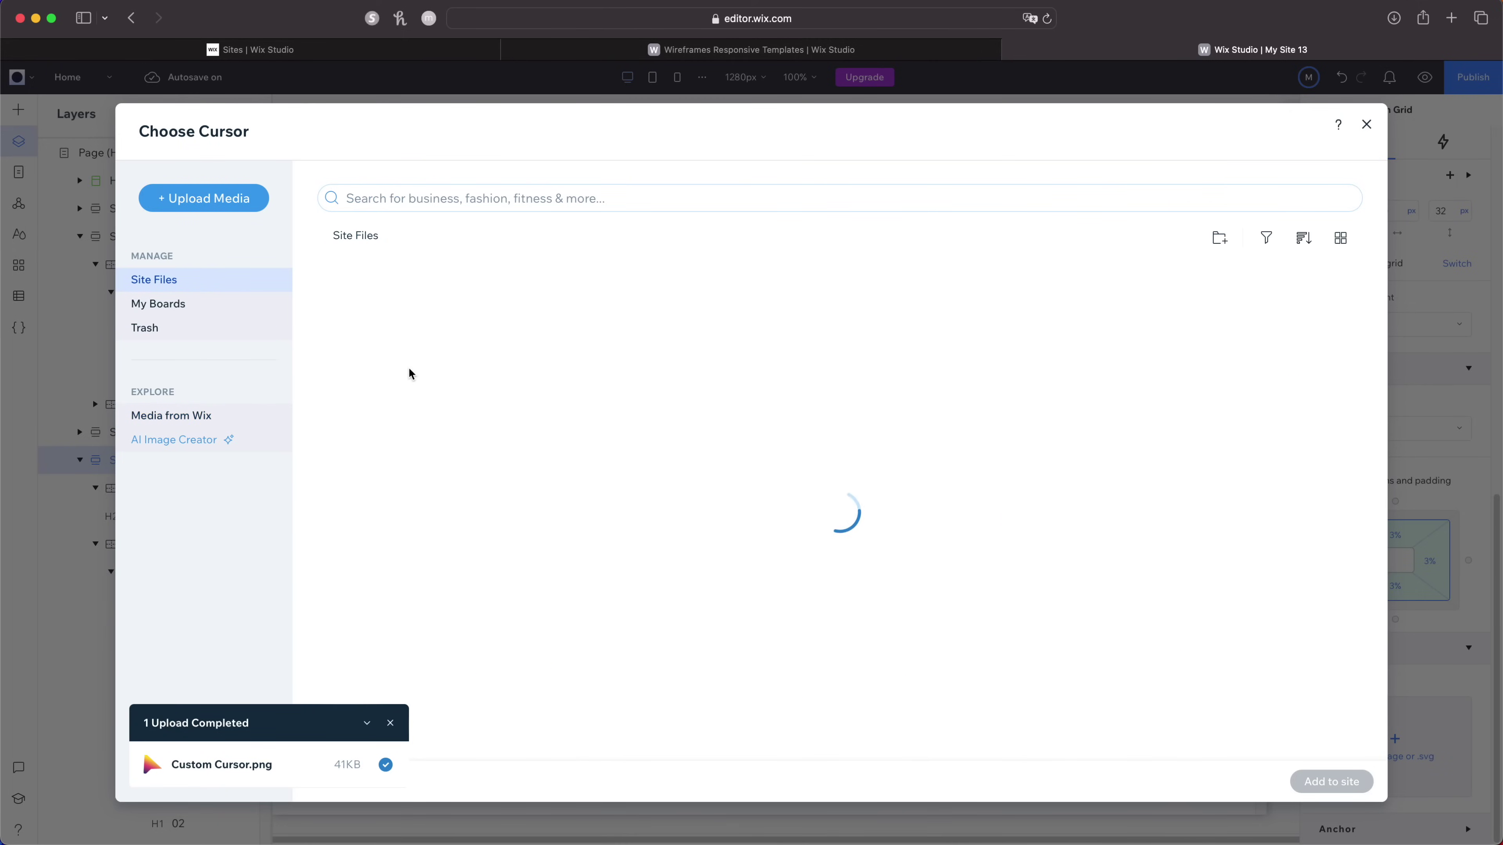
left_click(410, 376)
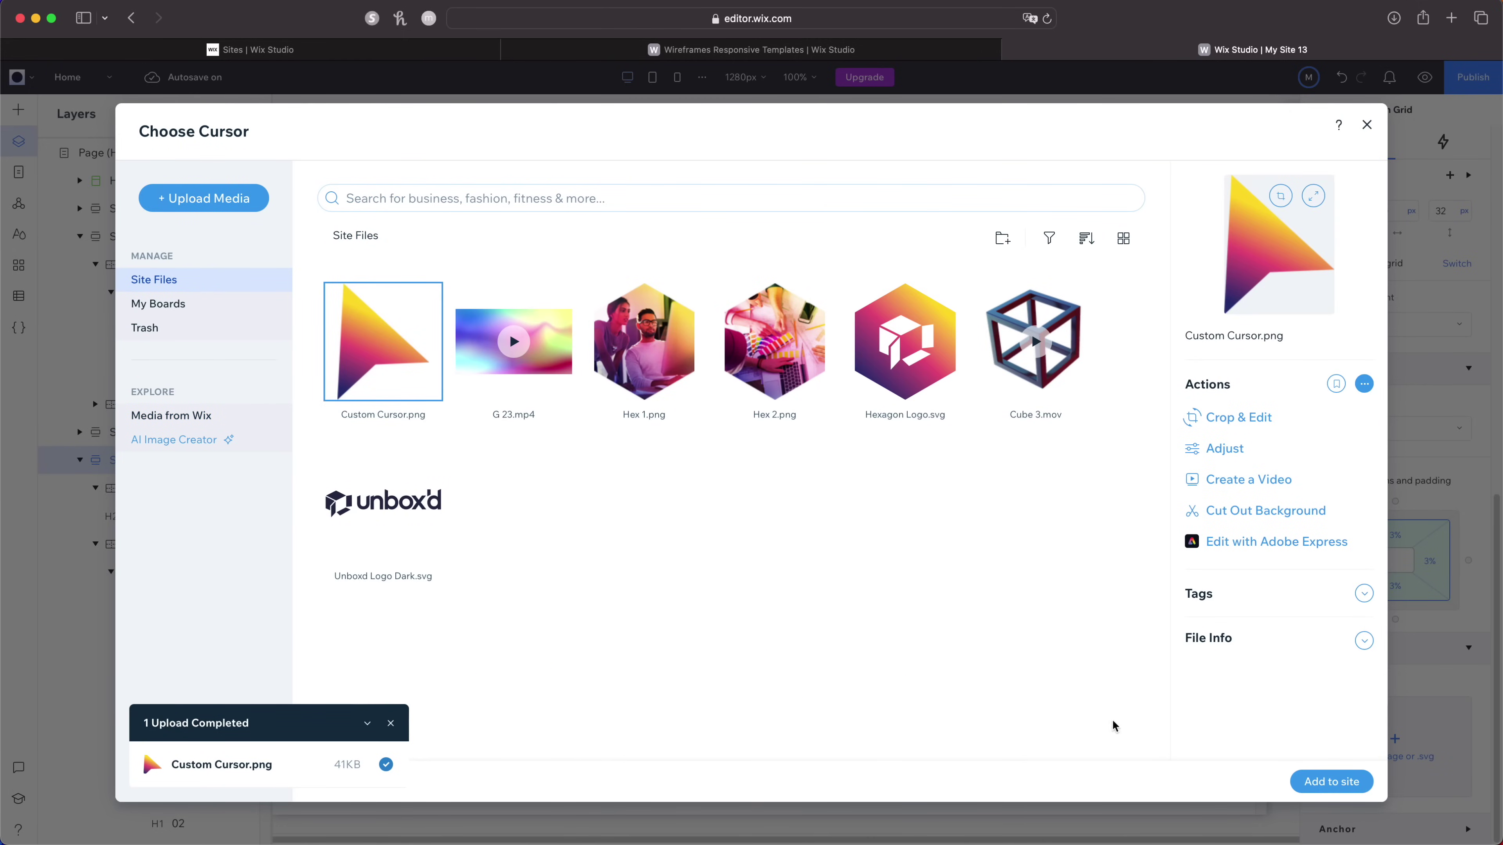
left_click(1324, 784)
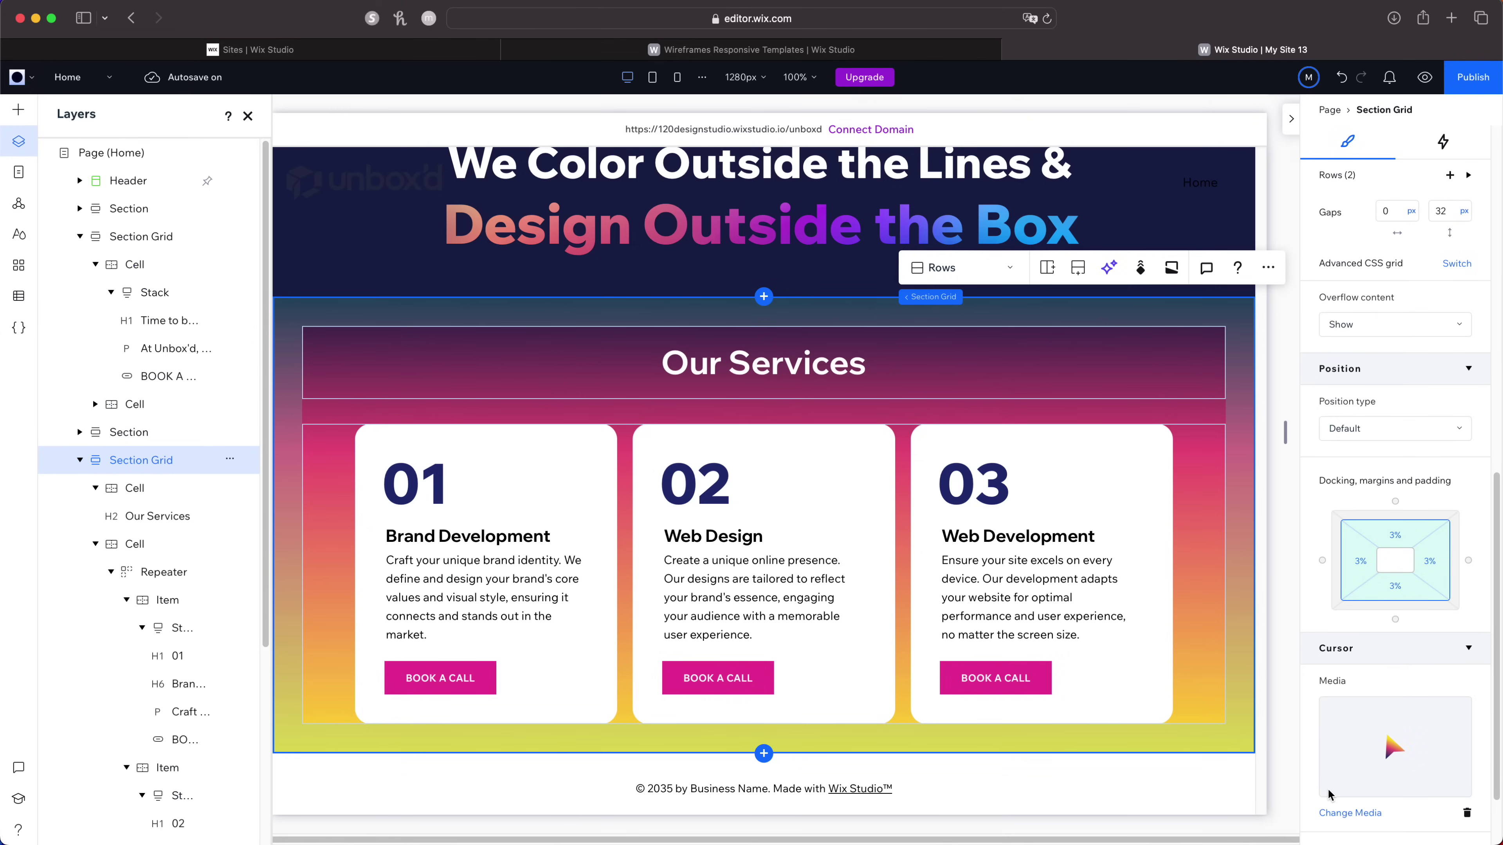
Set the custom cursor's size to 32 px.
scroll(1339, 788, "down", 2)
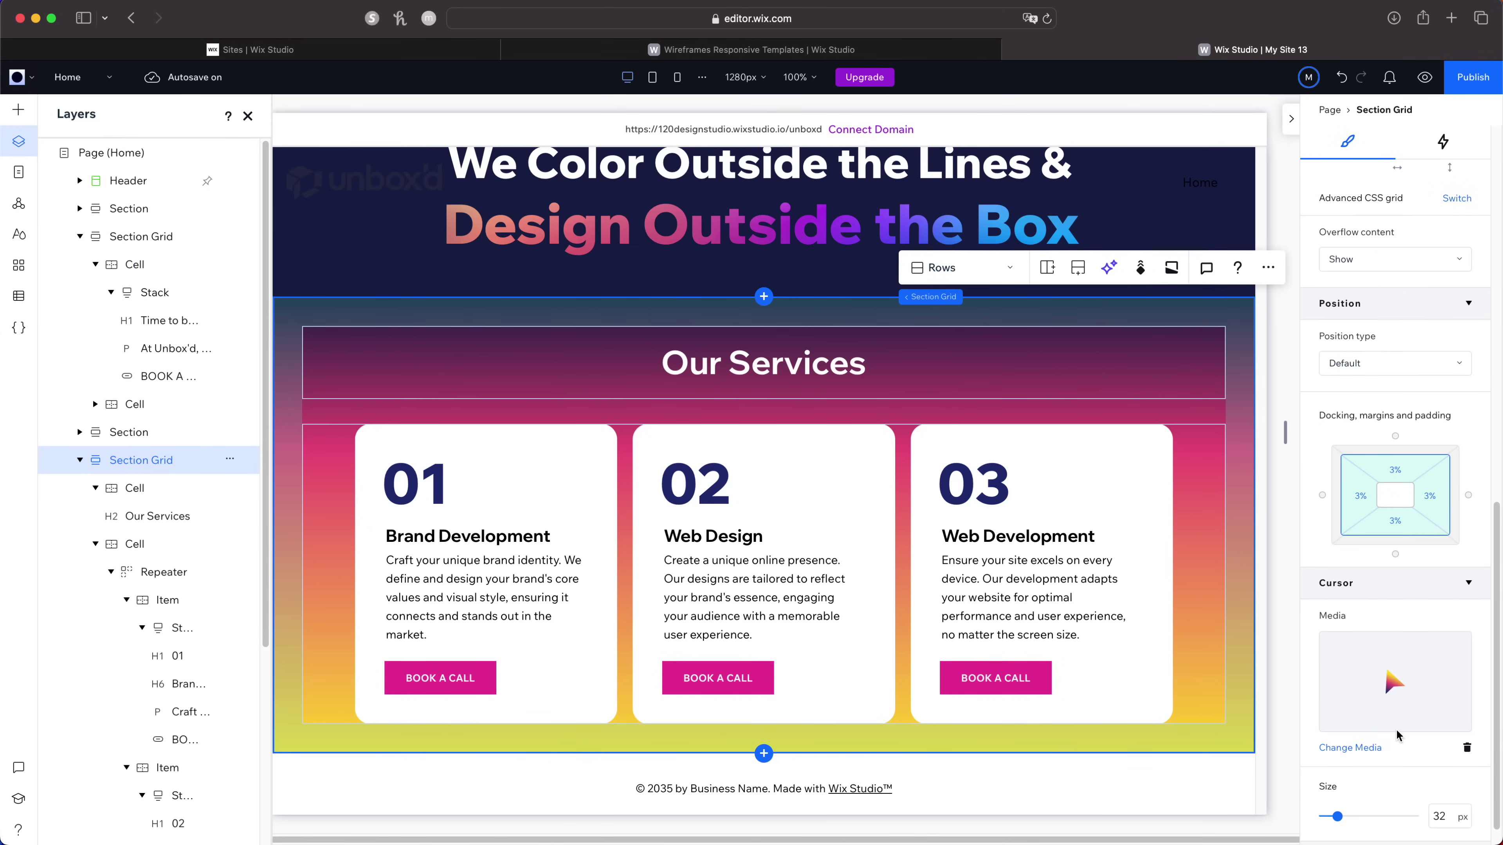
scroll(1353, 792, "down", 1)
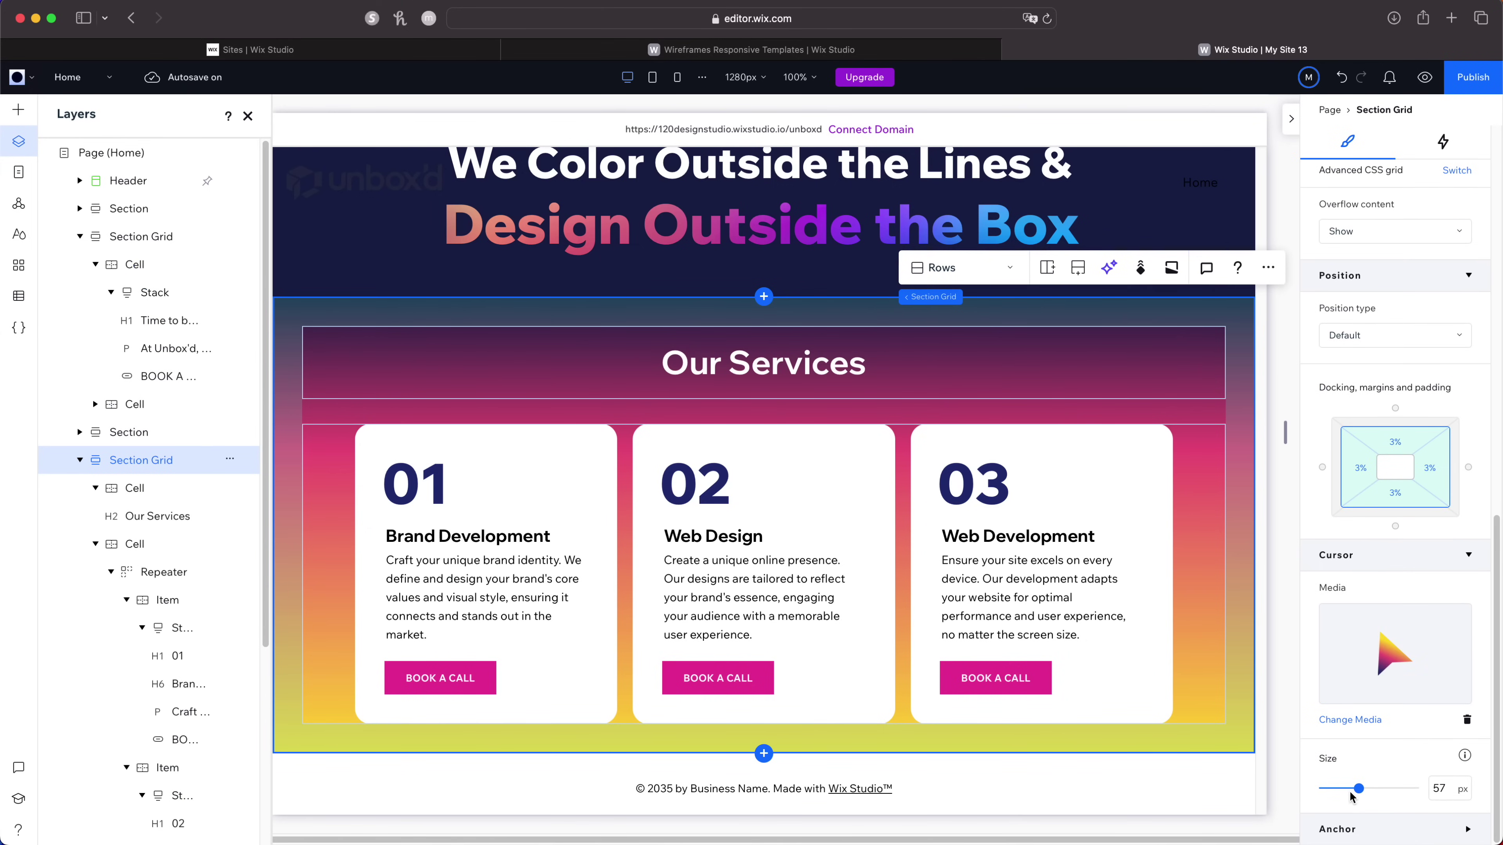
left_click_drag(1337, 788, 1332, 792)
Preview the site and scroll through it to test the gradient arrow cursor and headline slide-in animation.
left_click(1424, 78)
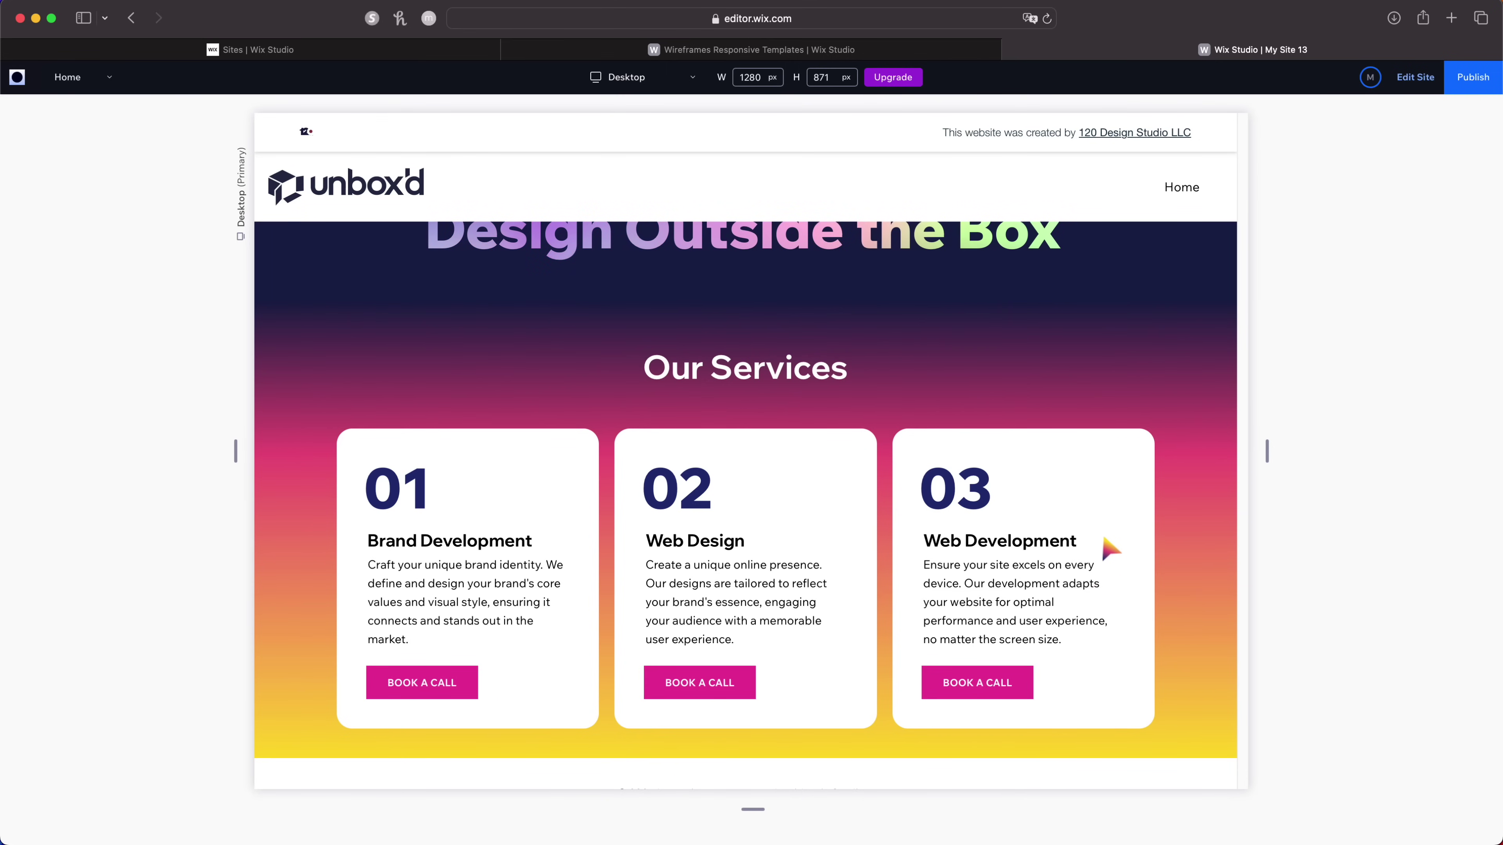
scroll(1111, 550, "up", 3)
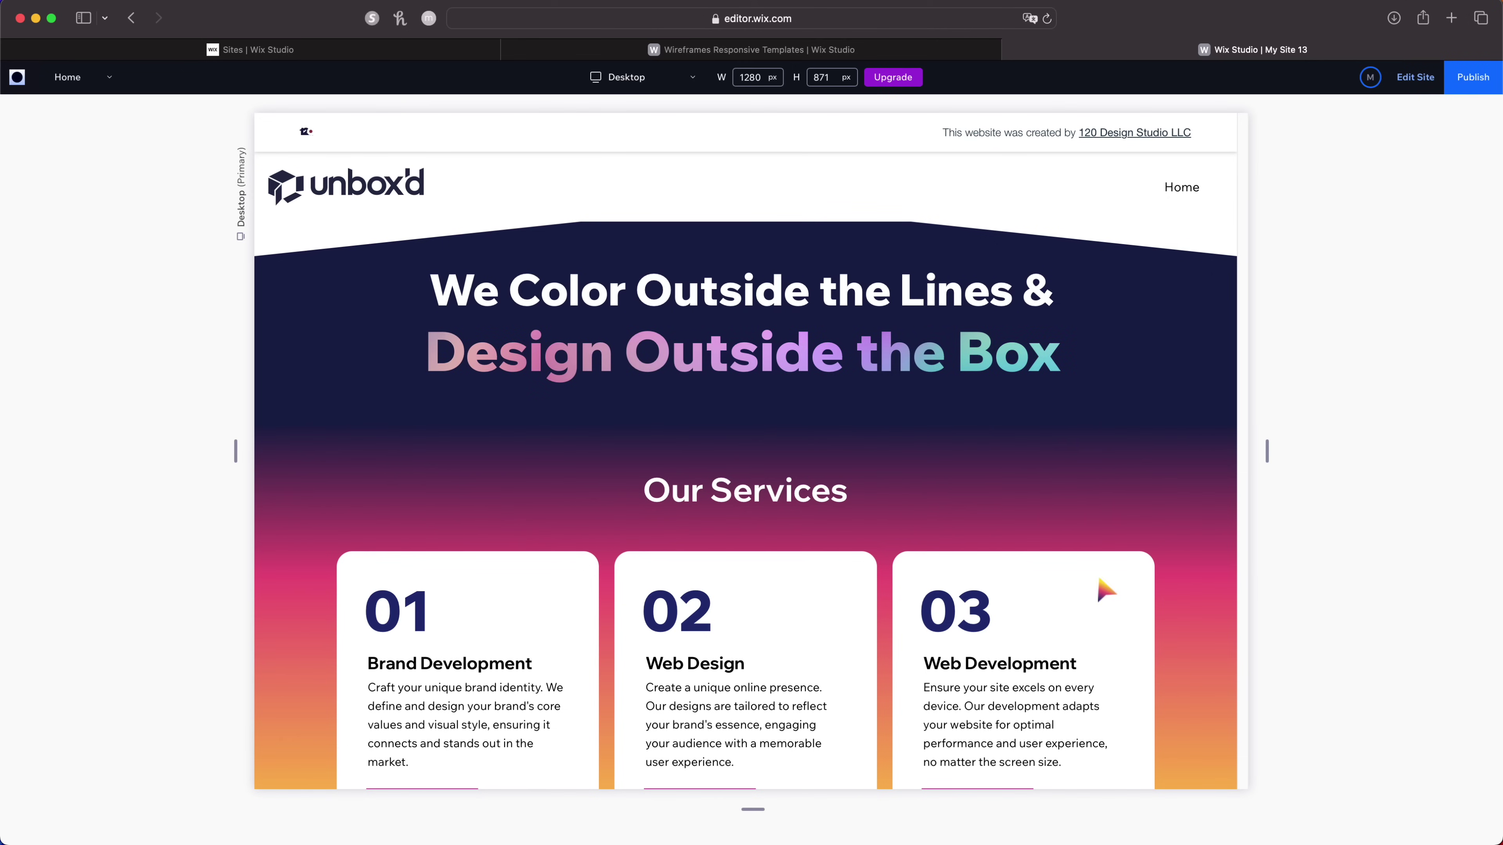
scroll(987, 601, "down", 2)
scroll(987, 606, "down", 1)
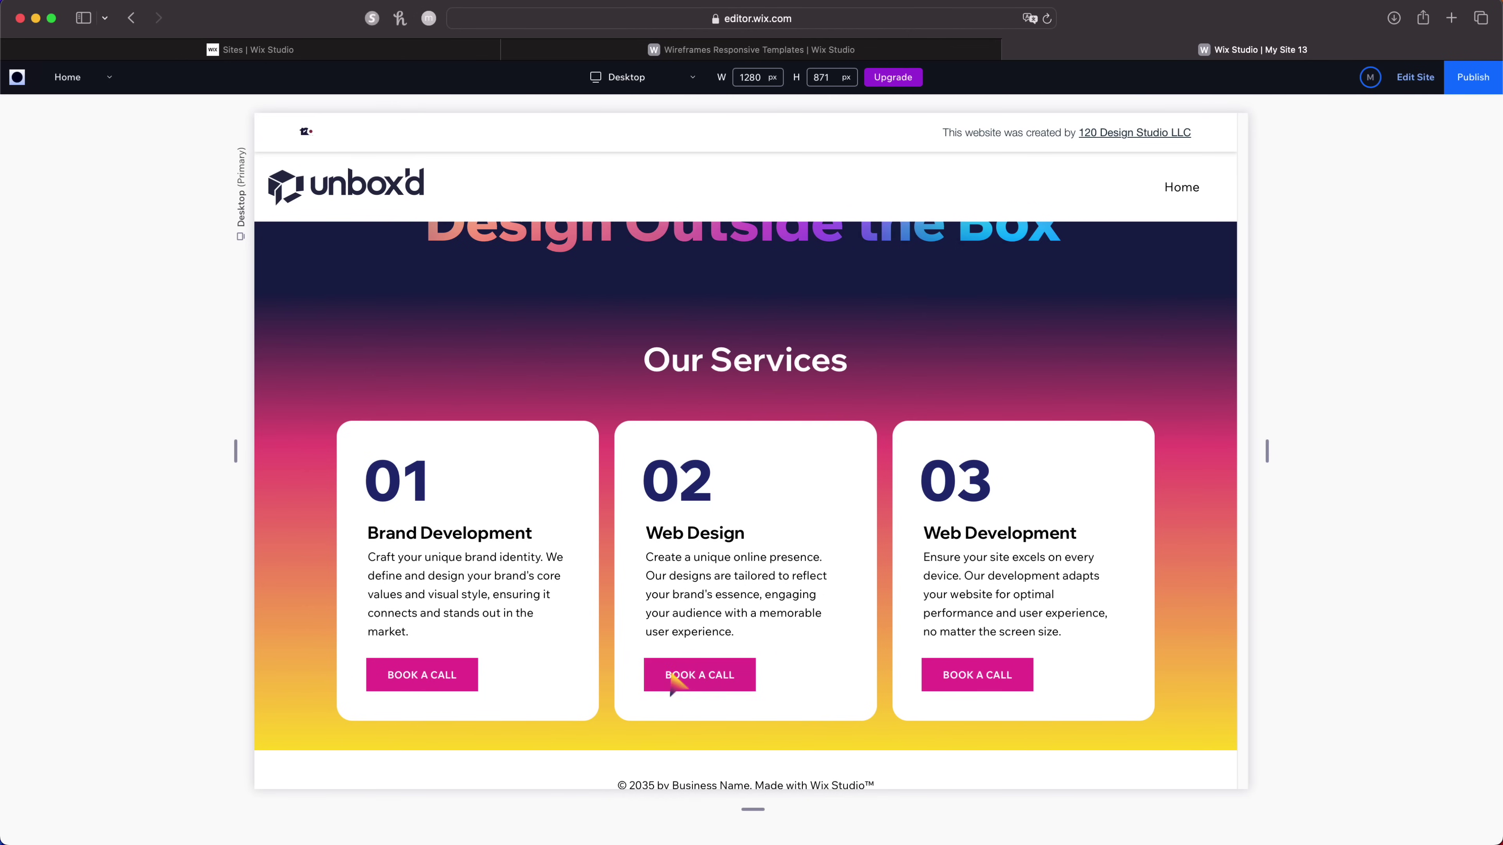
scroll(985, 687, "up", 7)
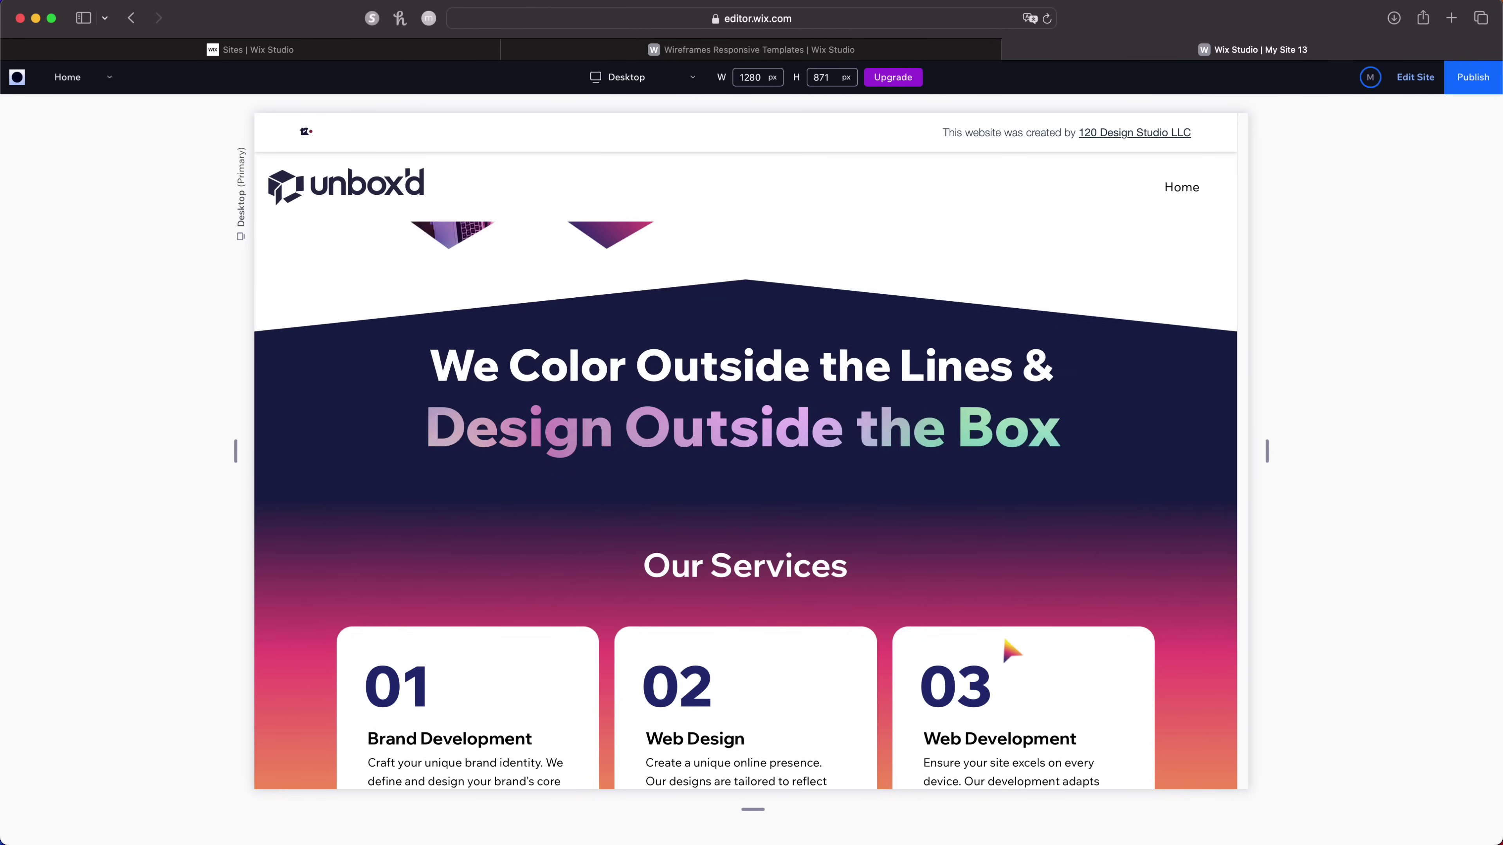
scroll(1014, 653, "up", 8)
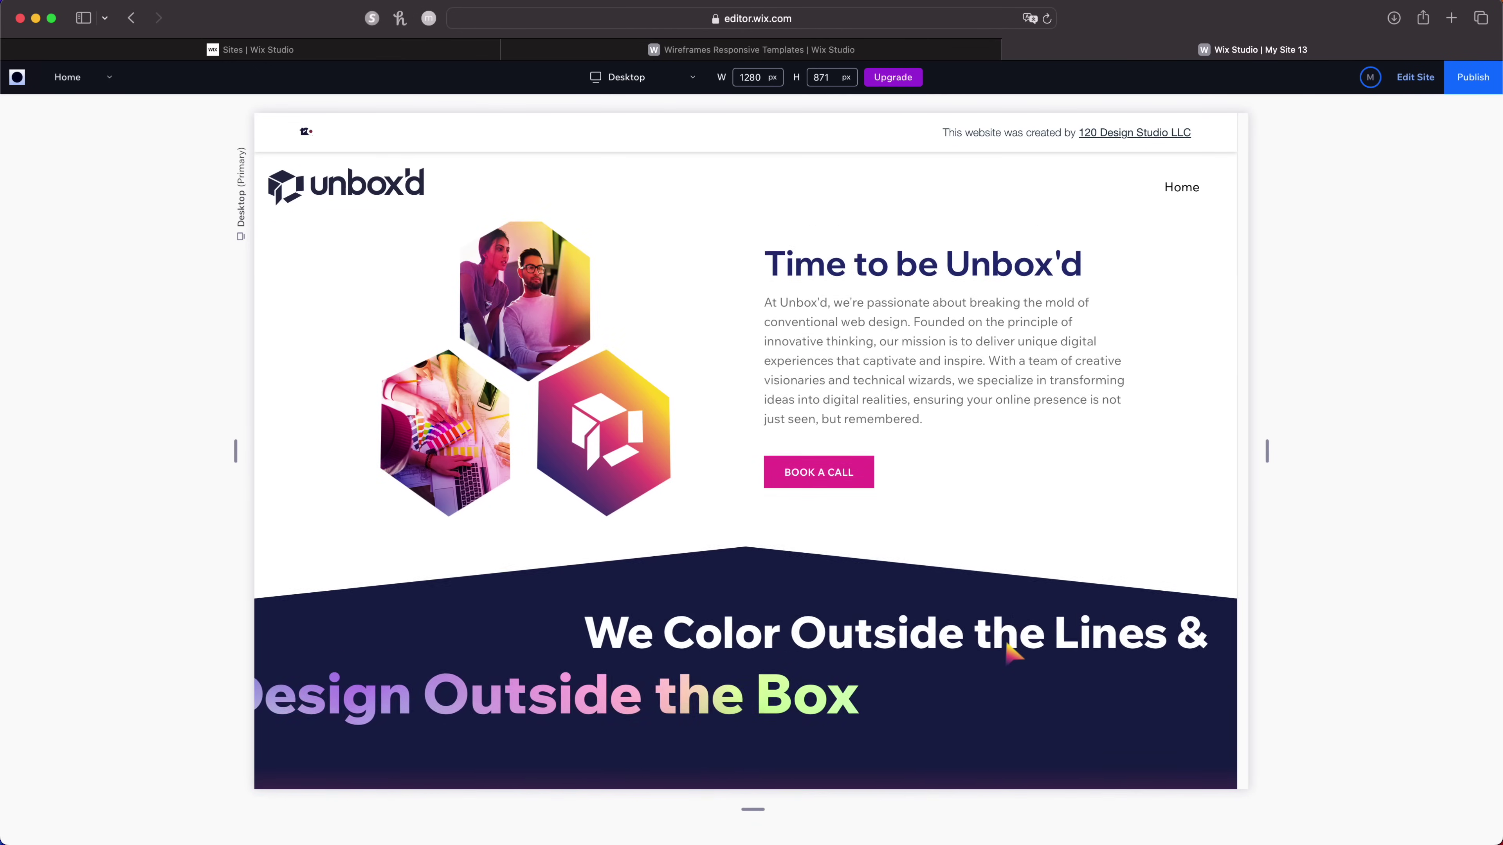
scroll(1009, 648, "up", 5)
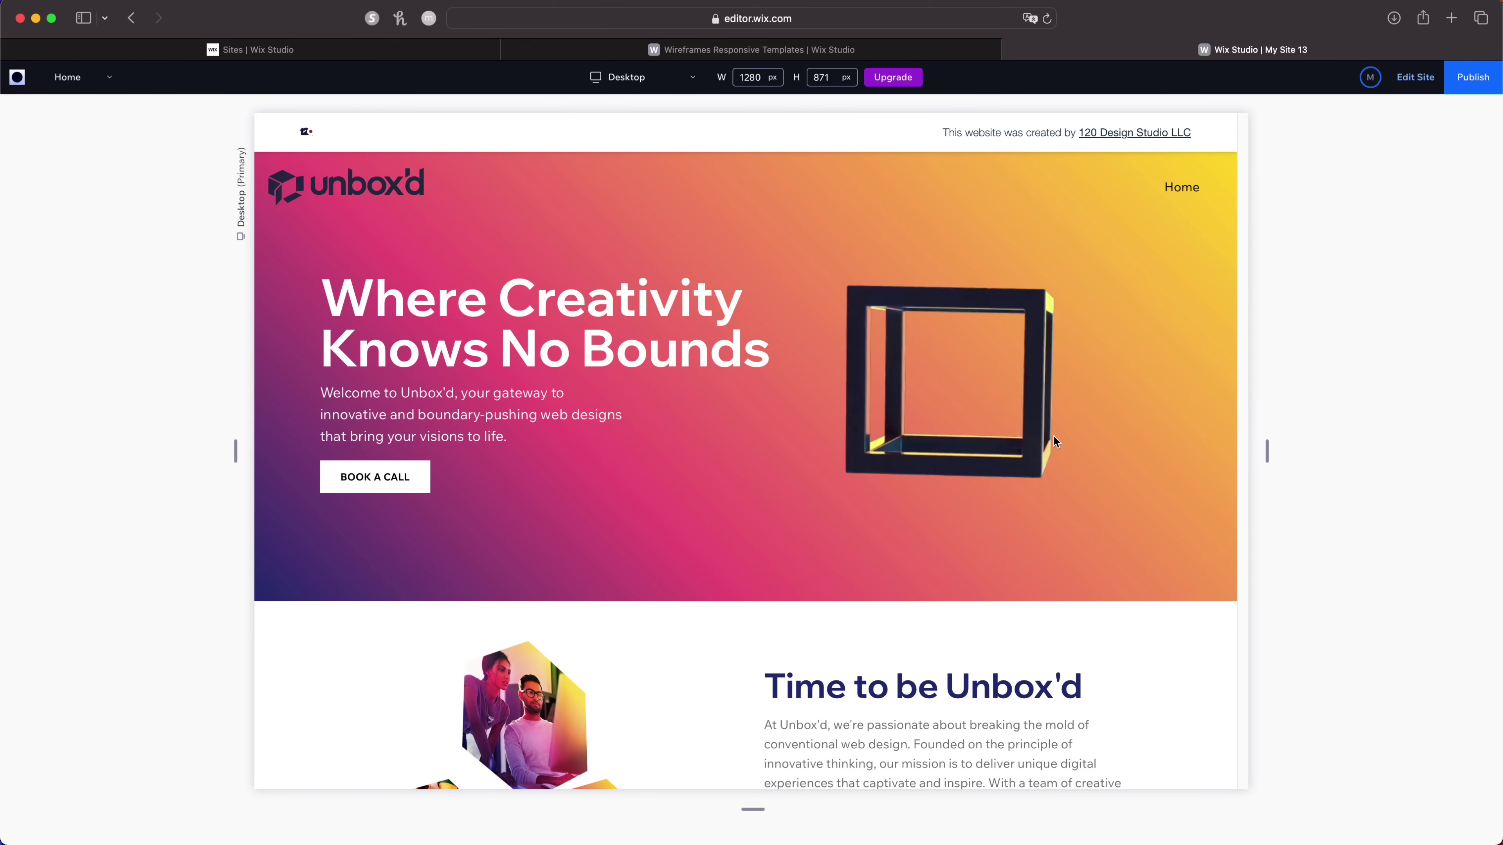
scroll(1061, 420, "down", 5)
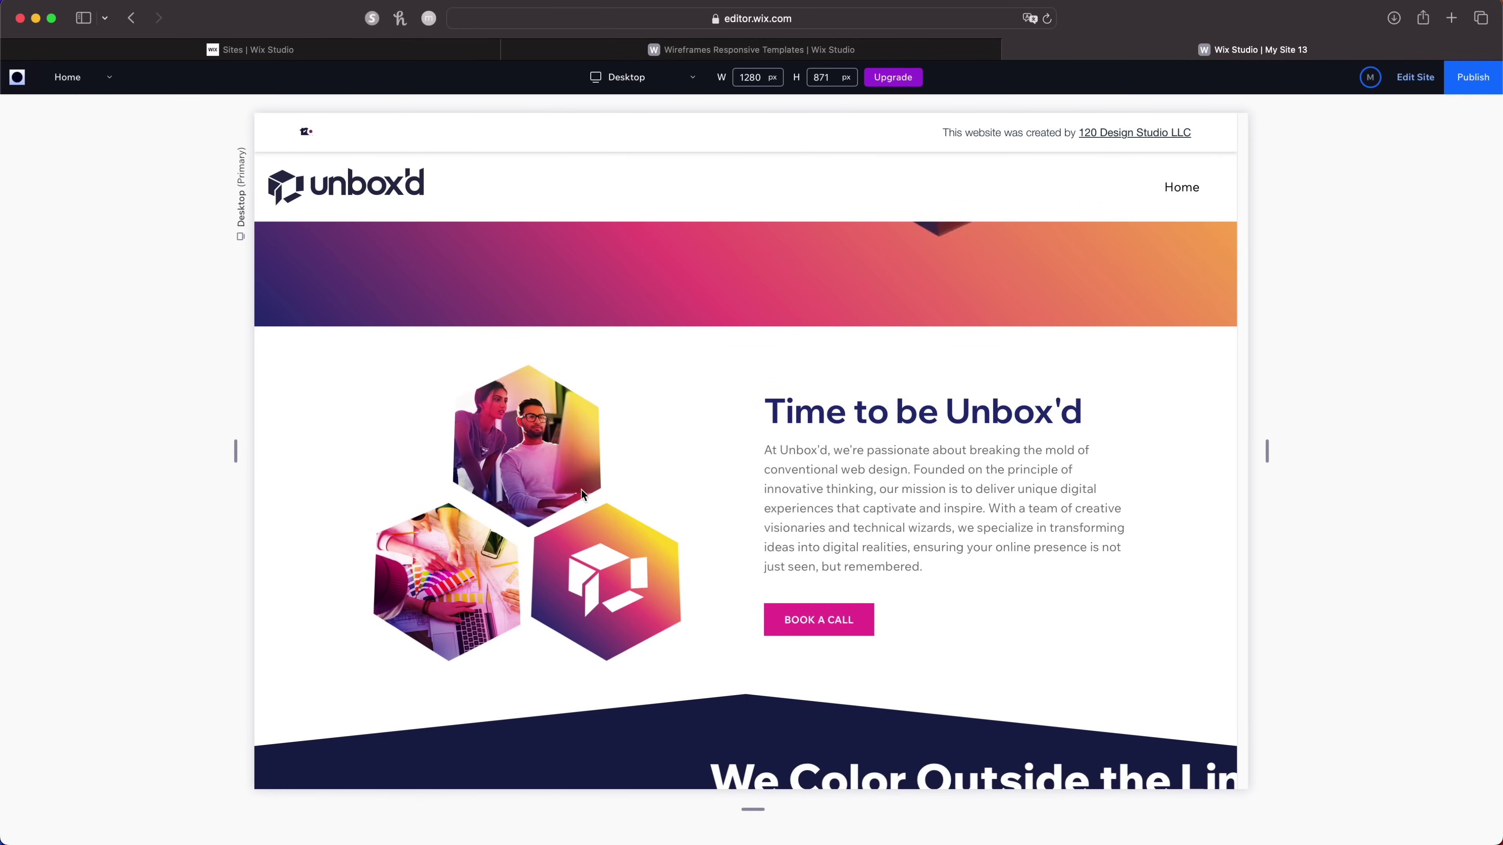
scroll(1058, 513, "down", 5)
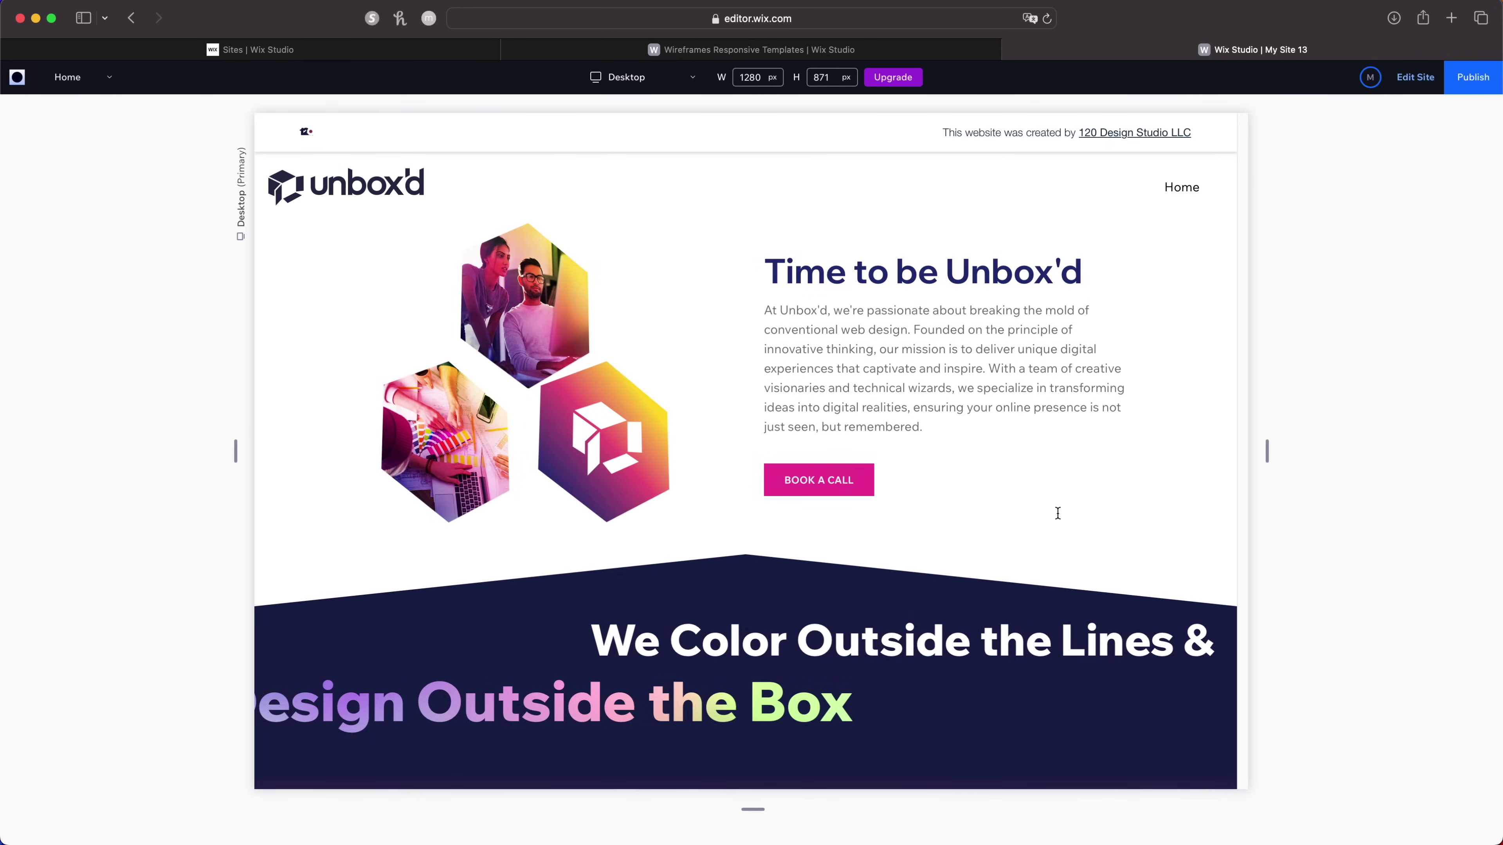
scroll(1059, 519, "down", 4)
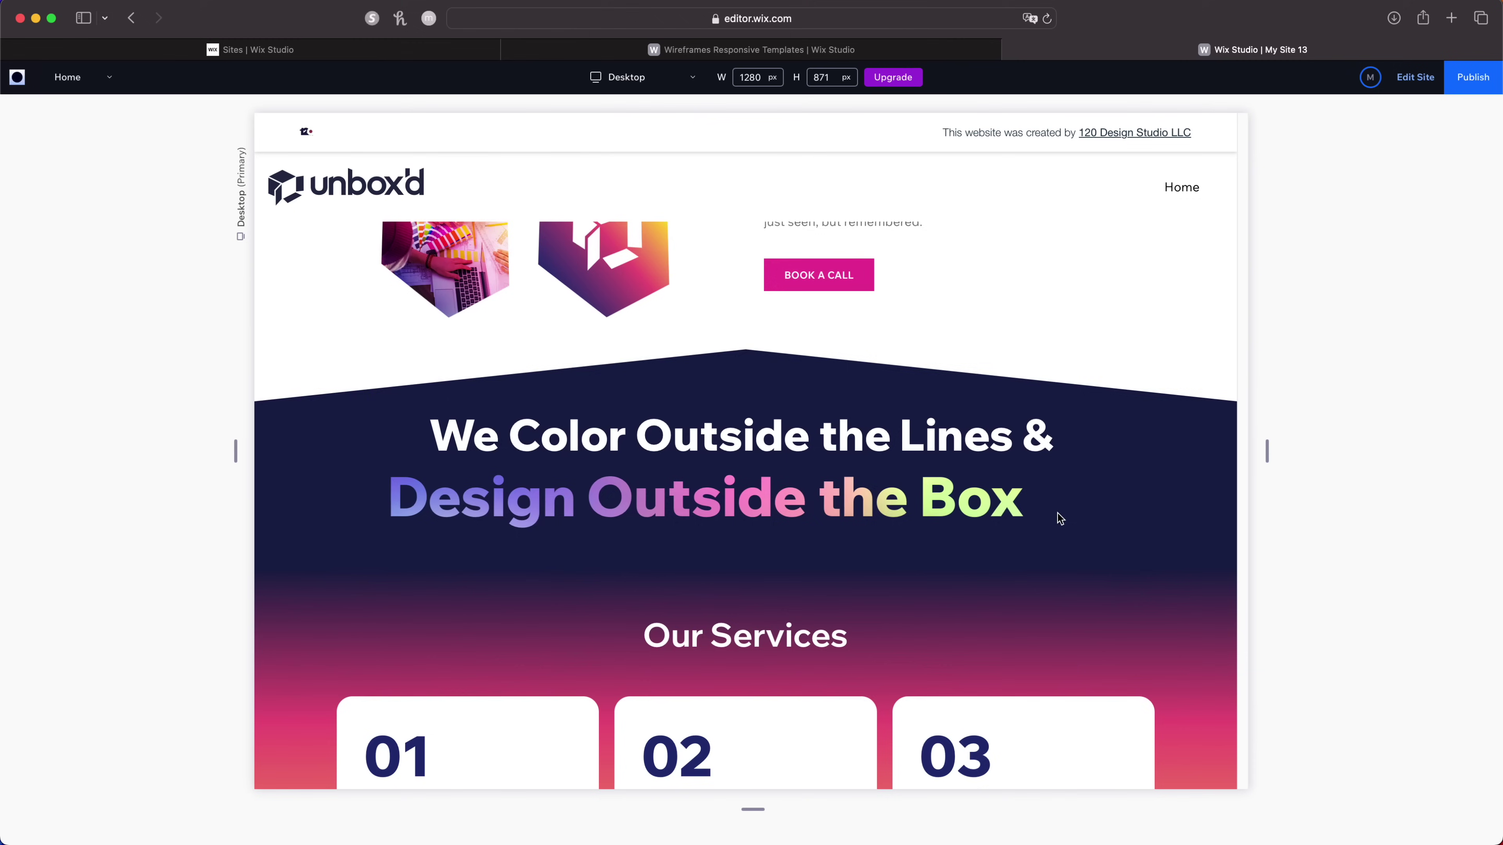
scroll(1058, 513, "down", 4)
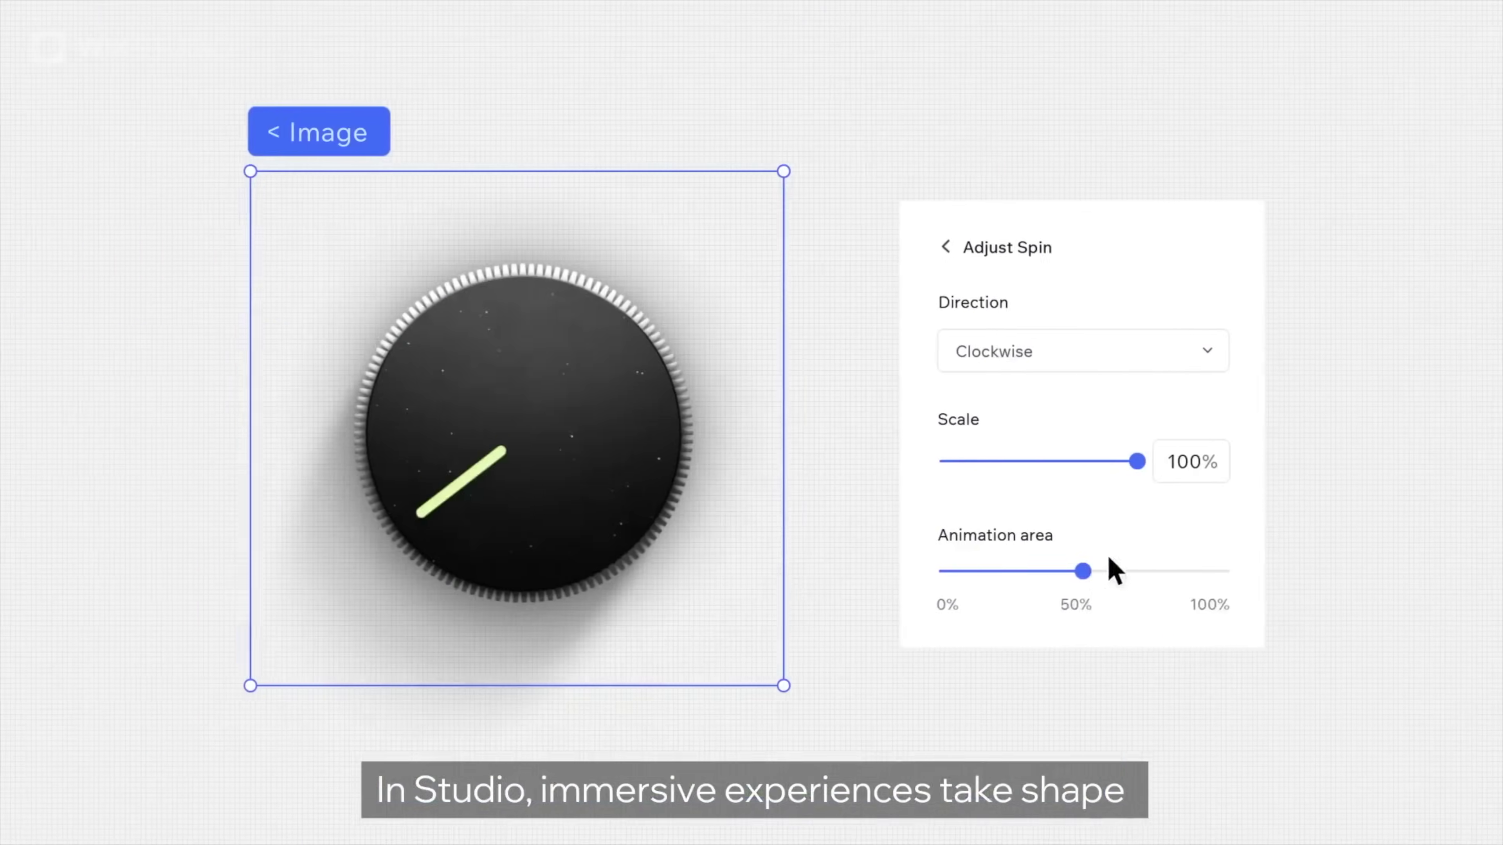
left_click_drag(1111, 570, 1218, 578)
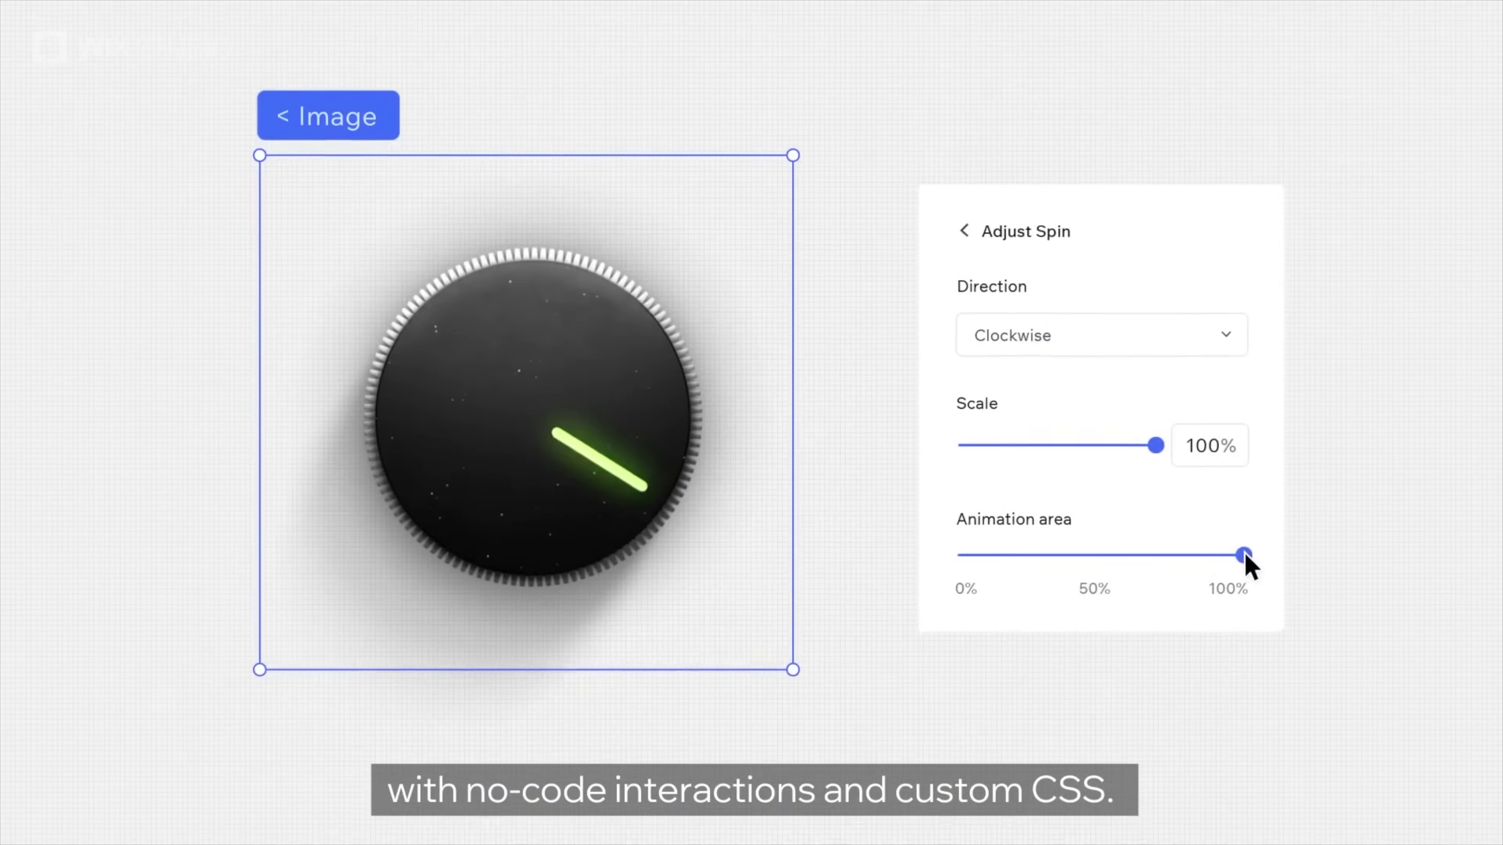